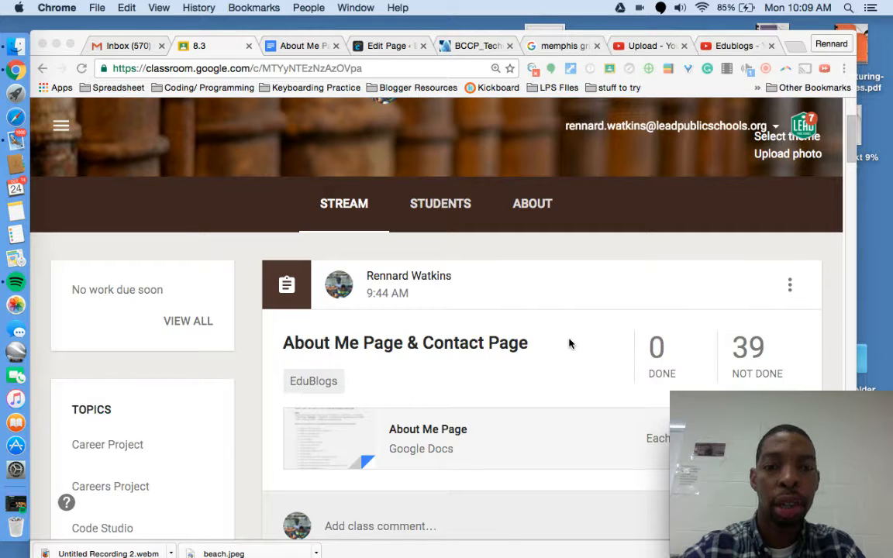
Step: Open the World Of Watkins Edublogs invite link from the Classroom page
{"action": "scroll", "coordinate": [569, 344], "scroll_direction": "up", "scroll_amount": 3}
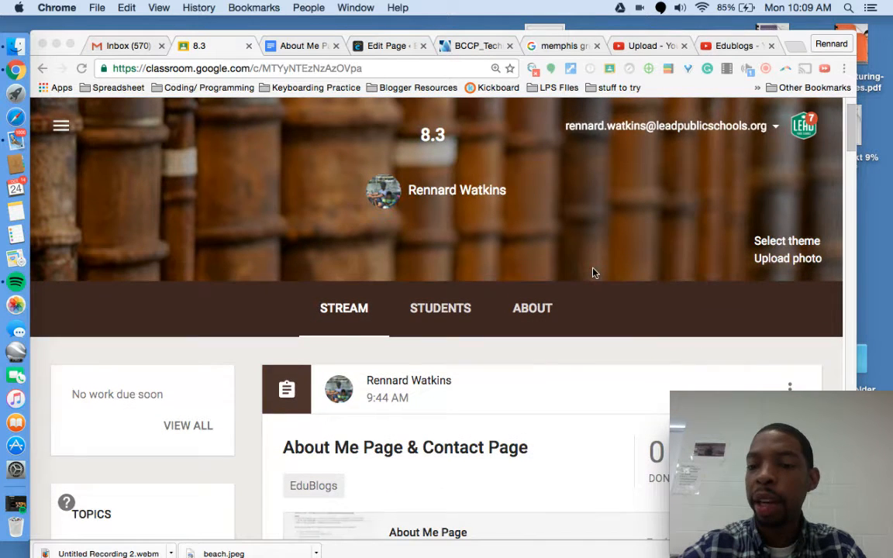
{"action": "scroll", "coordinate": [594, 273], "scroll_direction": "down", "scroll_amount": 1}
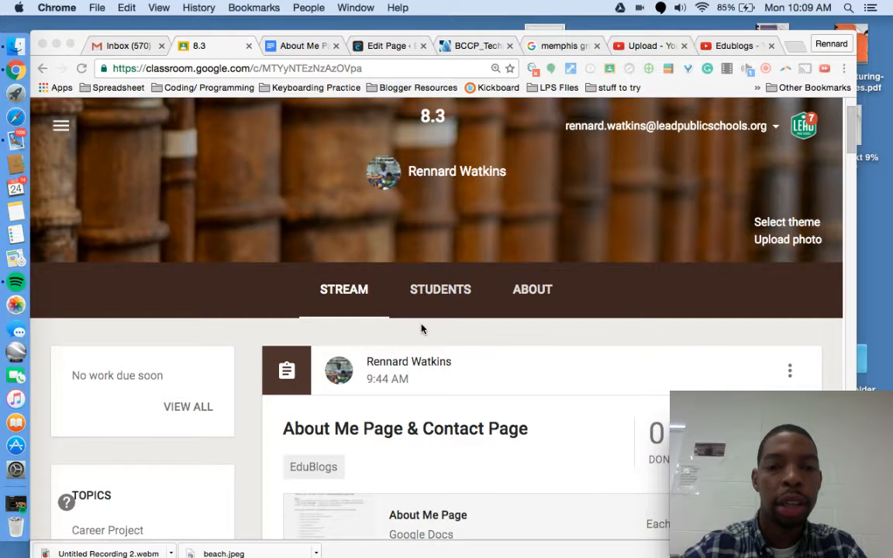
{"action": "scroll", "coordinate": [421, 329], "scroll_direction": "down", "scroll_amount": 2}
{"action": "scroll", "coordinate": [421, 329], "scroll_direction": "up", "scroll_amount": 3}
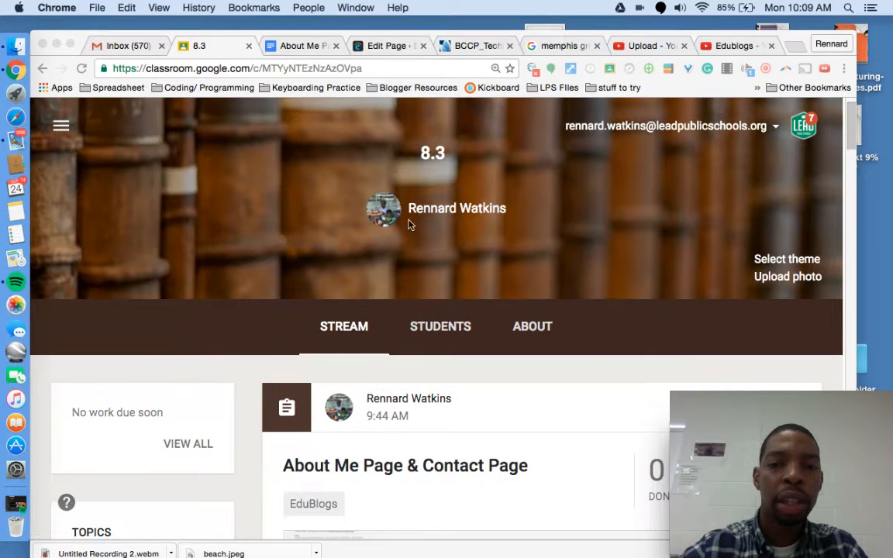
{"action": "scroll", "coordinate": [388, 304], "scroll_direction": "down", "scroll_amount": 10}
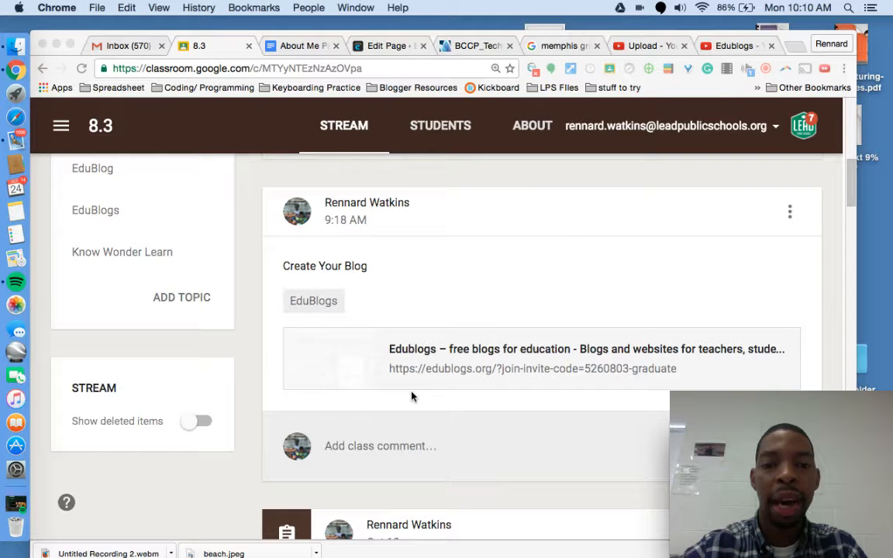
{"action": "scroll", "coordinate": [412, 396], "scroll_direction": "up", "scroll_amount": 10}
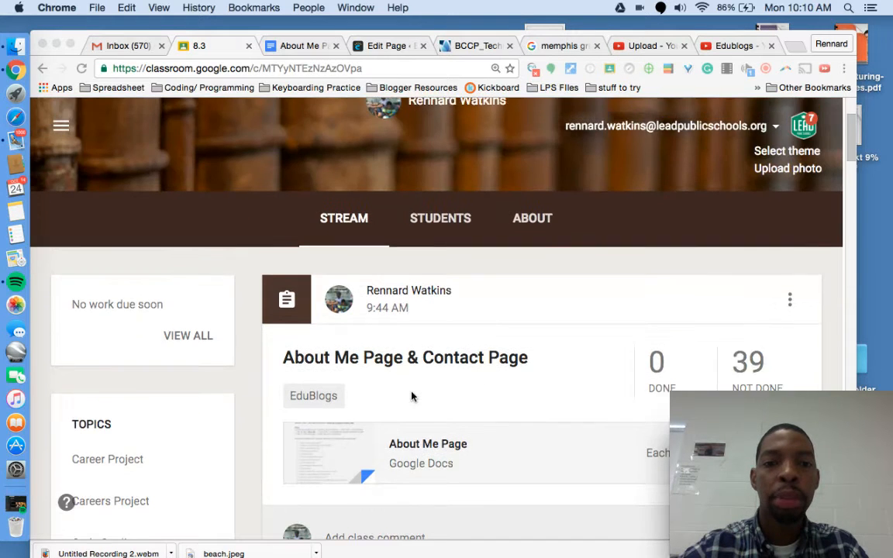
{"action": "scroll", "coordinate": [412, 396], "scroll_direction": "down", "scroll_amount": 10}
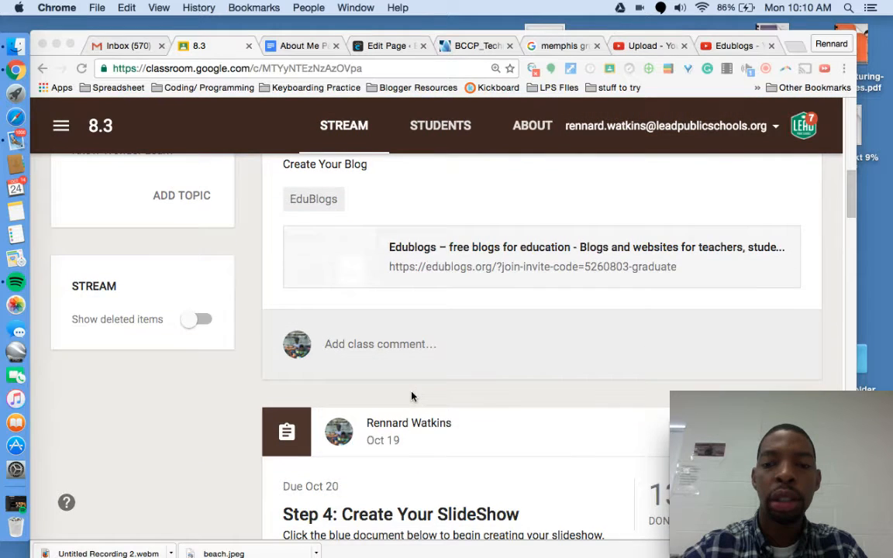
{"action": "scroll", "coordinate": [412, 396], "scroll_direction": "down", "scroll_amount": 3}
{"action": "scroll", "coordinate": [411, 396], "scroll_direction": "down", "scroll_amount": 2}
{"action": "scroll", "coordinate": [412, 396], "scroll_direction": "up", "scroll_amount": 2}
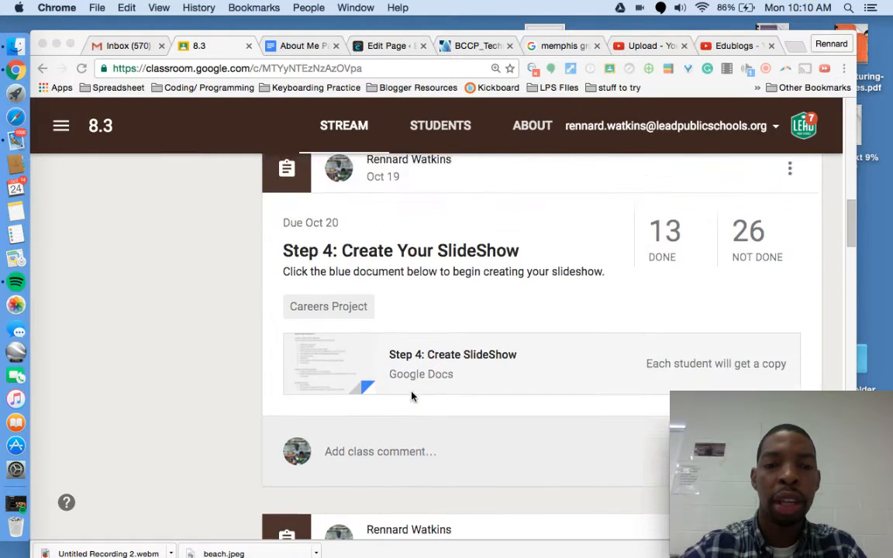
{"action": "scroll", "coordinate": [411, 396], "scroll_direction": "down", "scroll_amount": 3}
{"action": "scroll", "coordinate": [412, 396], "scroll_direction": "up", "scroll_amount": 7}
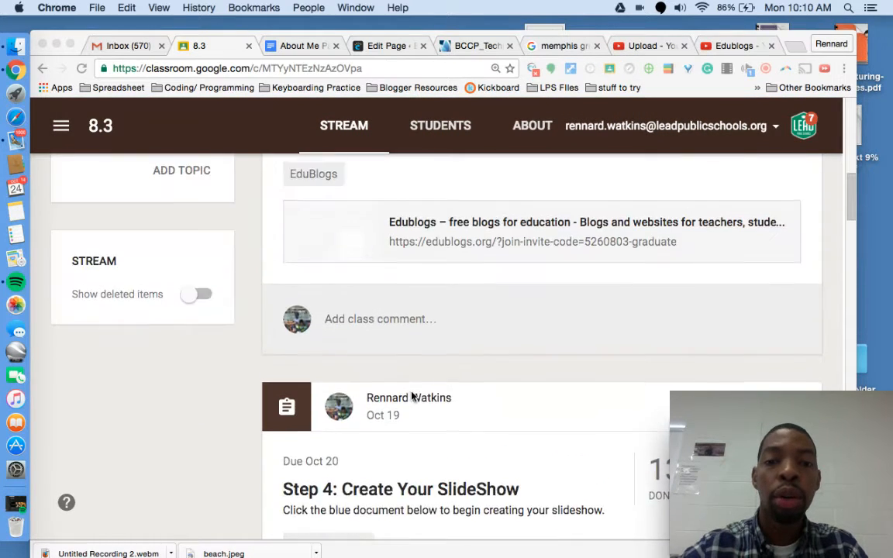
{"action": "scroll", "coordinate": [412, 396], "scroll_direction": "down", "scroll_amount": 1}
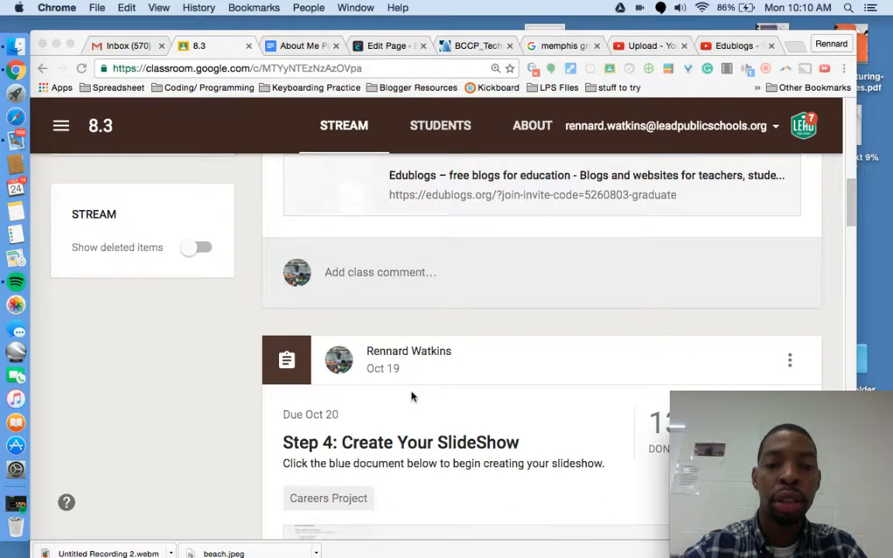
{"action": "scroll", "coordinate": [412, 397], "scroll_direction": "down", "scroll_amount": 1}
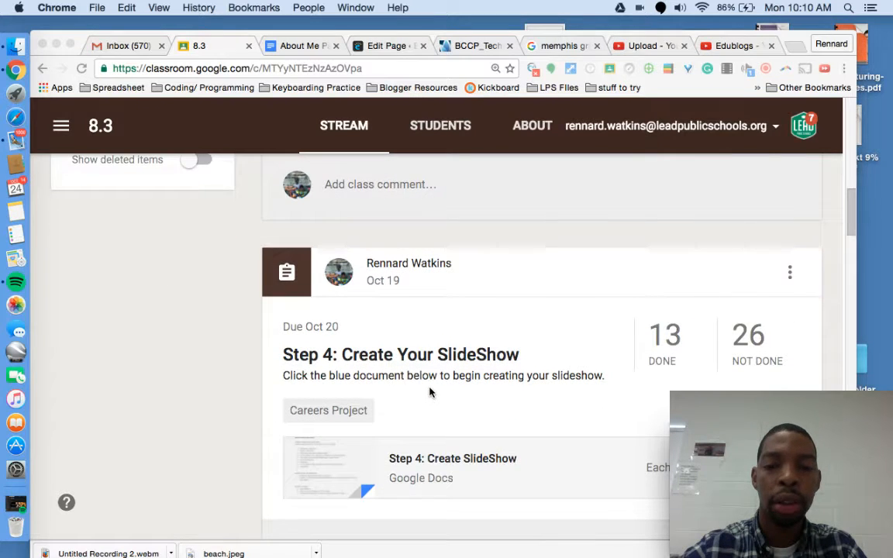
{"action": "scroll", "coordinate": [429, 391], "scroll_direction": "down", "scroll_amount": 2}
{"action": "scroll", "coordinate": [524, 332], "scroll_direction": "up", "scroll_amount": 7}
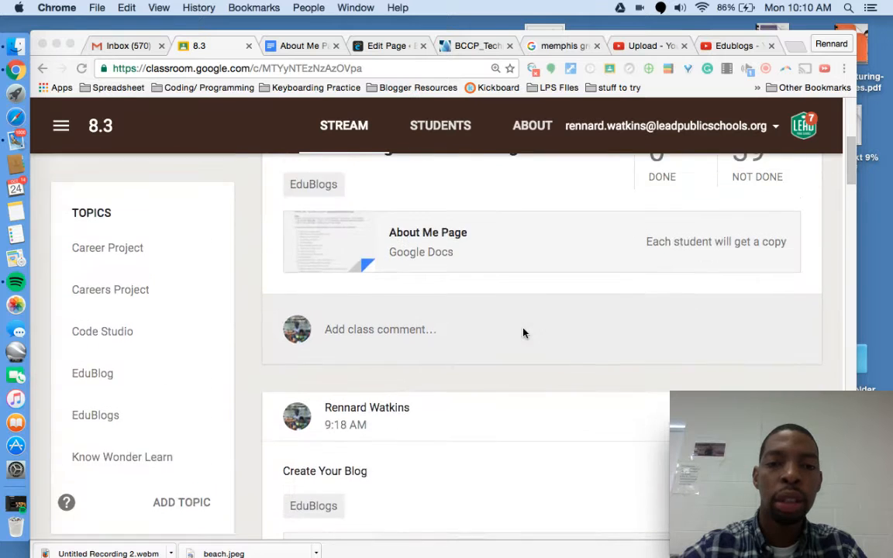
{"action": "scroll", "coordinate": [419, 283], "scroll_direction": "up", "scroll_amount": 3}
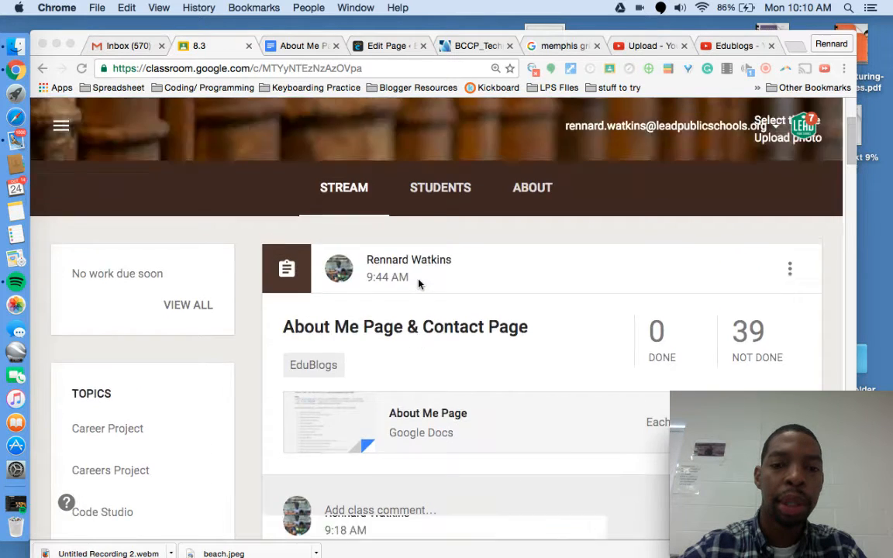
{"action": "scroll", "coordinate": [419, 285], "scroll_direction": "down", "scroll_amount": 5}
{"action": "scroll", "coordinate": [419, 285], "scroll_direction": "down", "scroll_amount": 3}
{"action": "scroll", "coordinate": [423, 317], "scroll_direction": "up", "scroll_amount": 3}
{"action": "scroll", "coordinate": [422, 319], "scroll_direction": "down", "scroll_amount": 1}
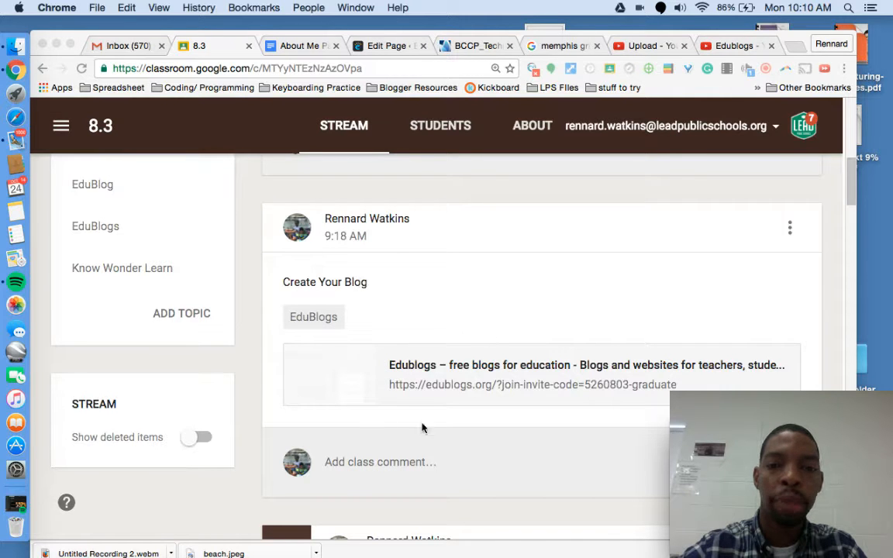
{"action": "left_click", "coordinate": [372, 378]}
{"action": "left_click", "coordinate": [339, 367]}
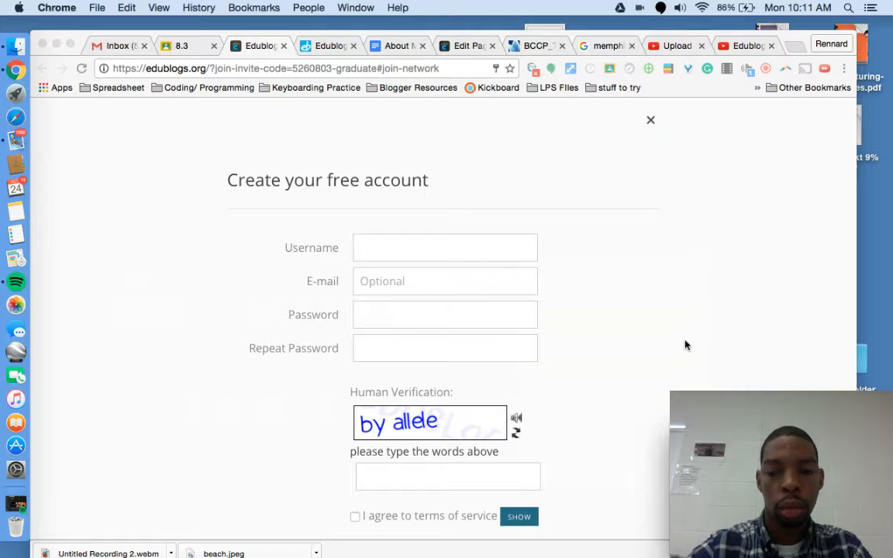
{"action": "left_click", "coordinate": [684, 345]}
{"action": "scroll", "coordinate": [604, 293], "scroll_direction": "down", "scroll_amount": 1}
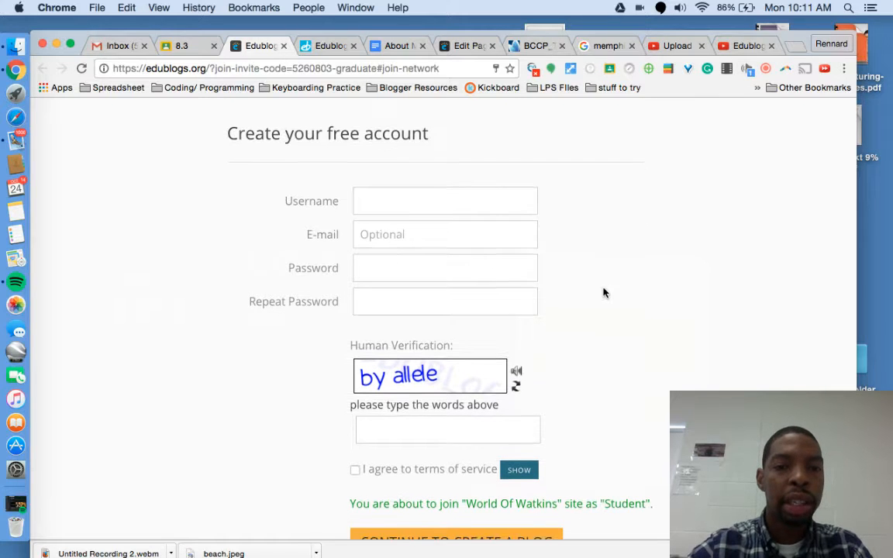
Step: Enter a student username in the Username field of the Create your free account form
{"action": "left_click", "coordinate": [405, 198]}
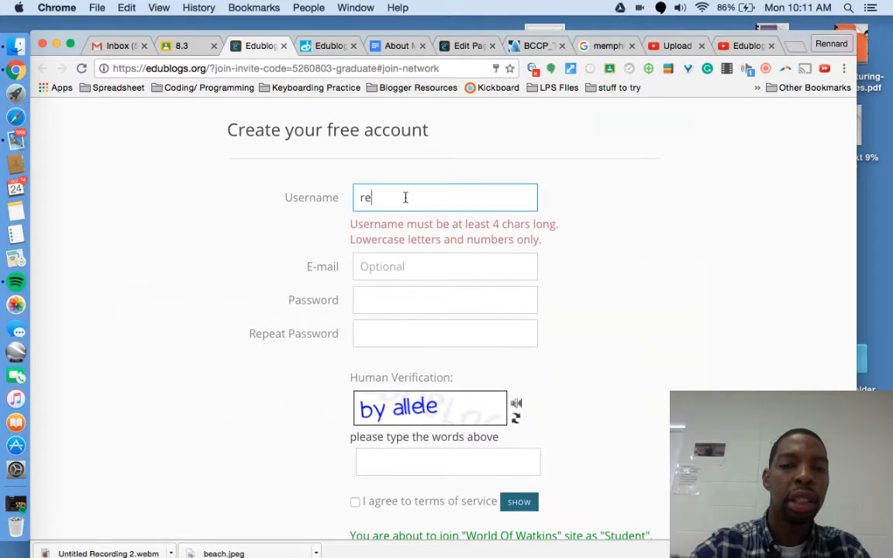
{"action": "key", "text": "BackSpace"}
{"action": "key", "text": "BackSpace"}
{"action": "key", "text": "BackSpace"}
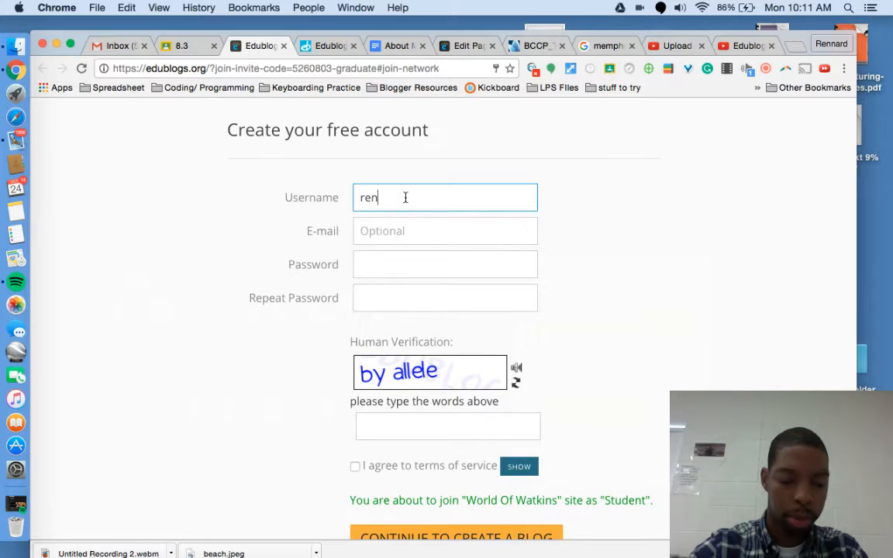
{"action": "key", "text": "BackSpace"}
{"action": "key", "text": "BackSpace"}
{"action": "key", "text": "BackSpace"}
{"action": "key", "text": "BackSpace"}
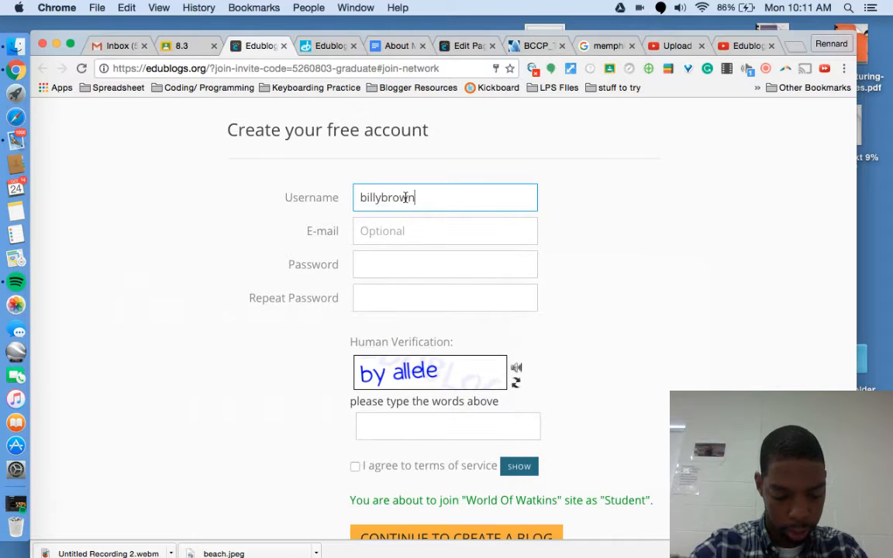
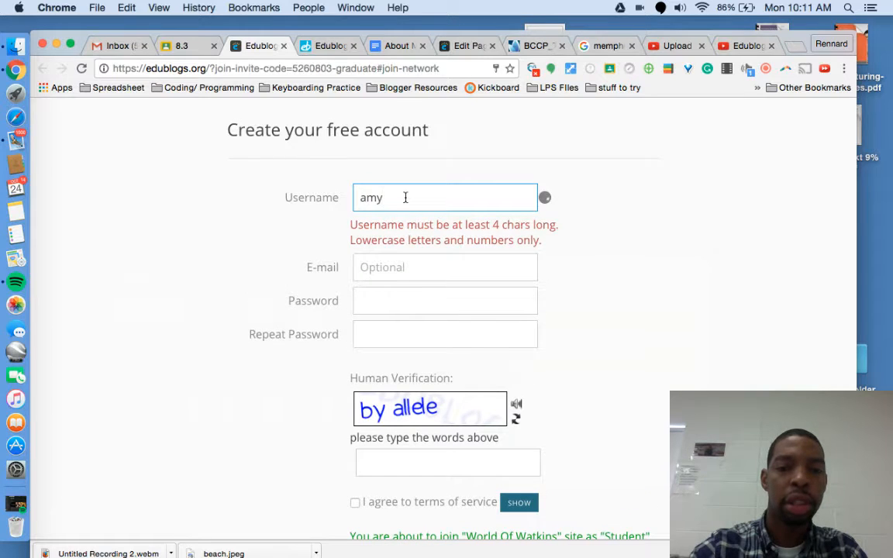
{"action": "key", "text": "BackSpace"}
{"action": "key", "text": "BackSpace"}
{"action": "key", "text": "BackSpace"}
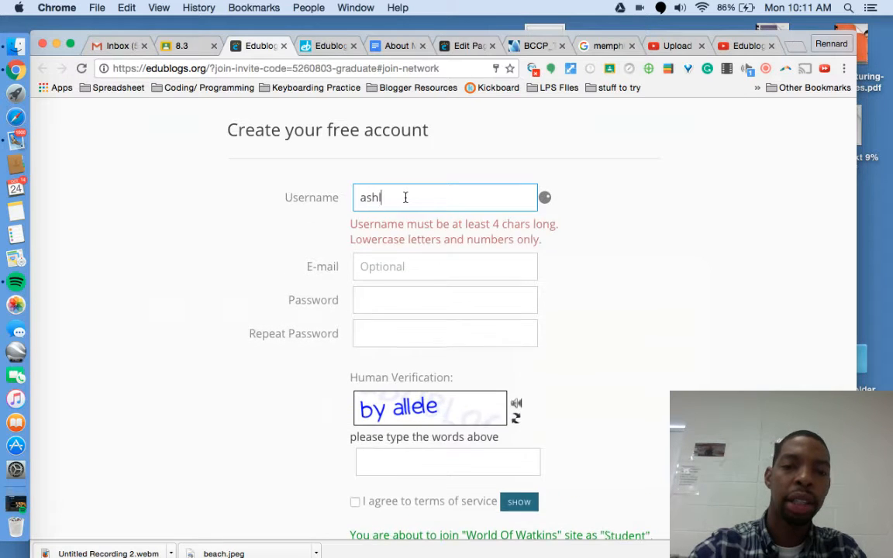
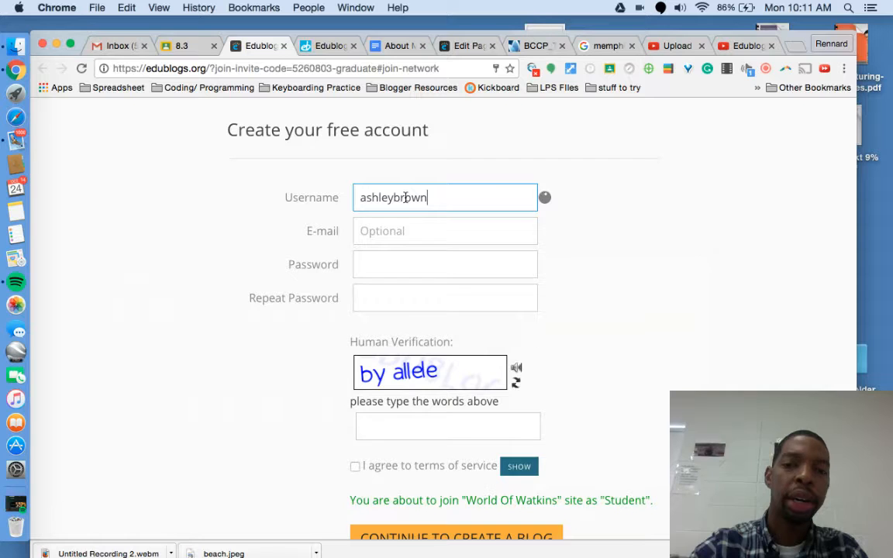
{"action": "key", "text": "Tab"}
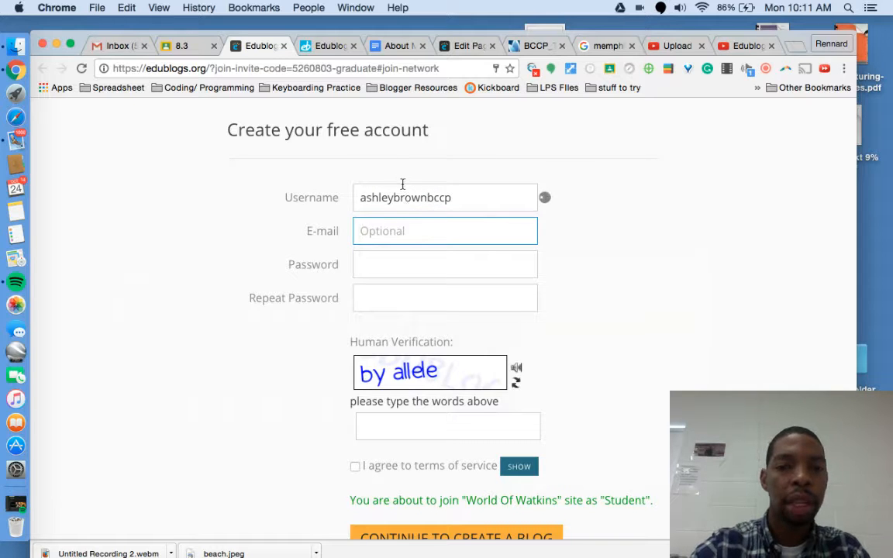
Step: Fill in the student's school e-mail address on the sign-up form
{"action": "left_click", "coordinate": [402, 197]}
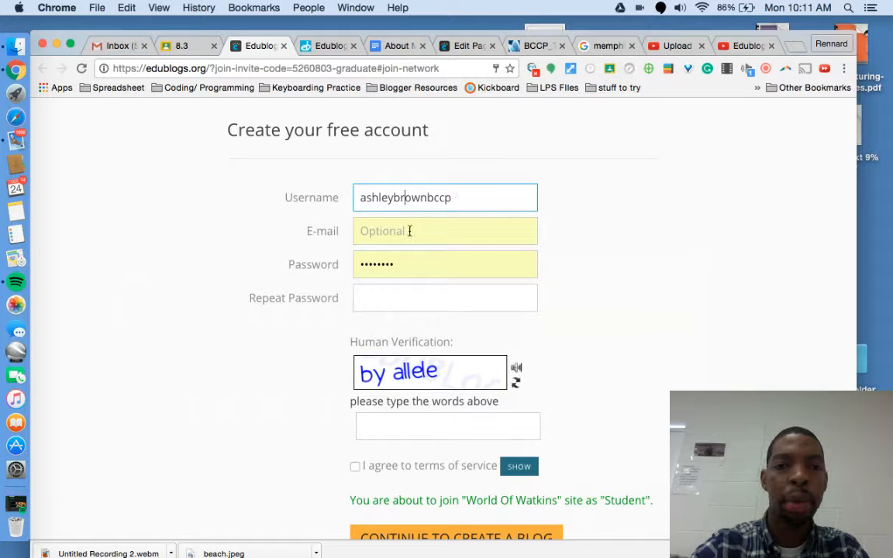
{"action": "left_click", "coordinate": [462, 237]}
{"action": "type", "text": "first.na"}
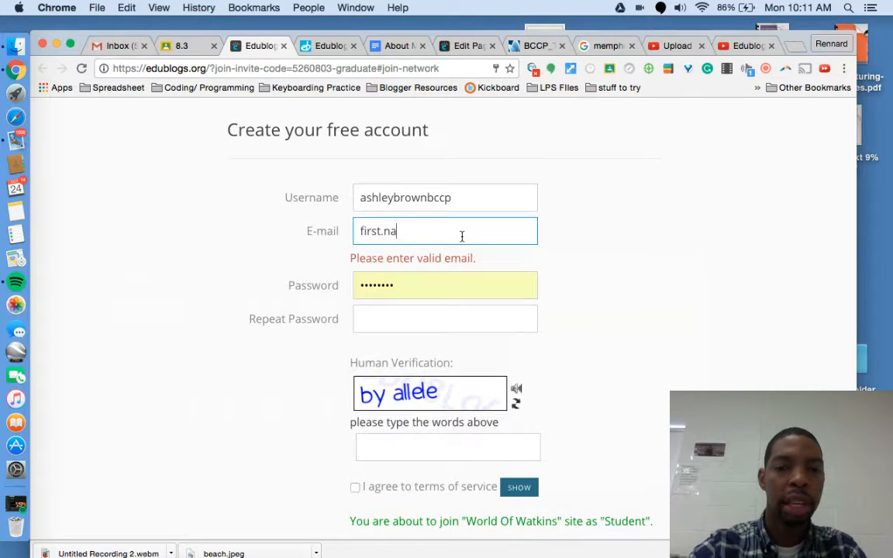
{"action": "type", "text": "me@leadpublicschool."}
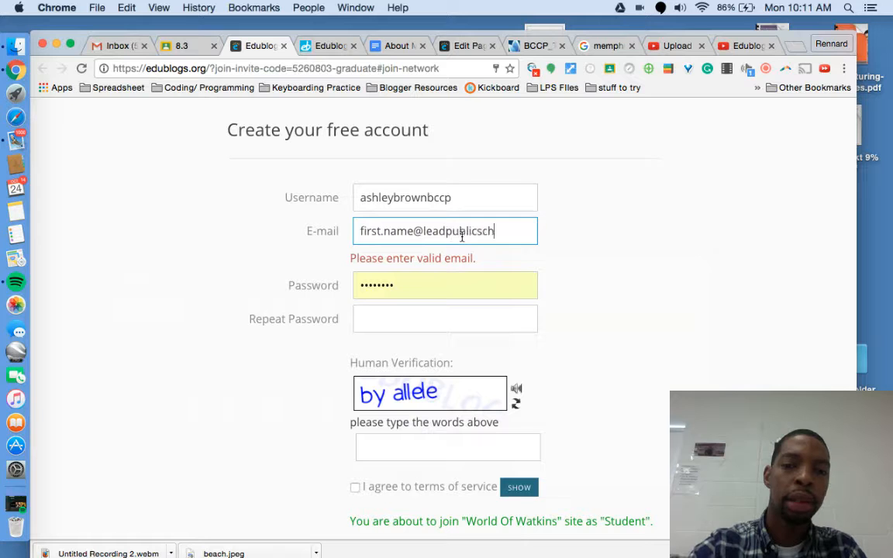
{"action": "key", "text": "BackSpace"}
{"action": "key", "text": "BackSpace"}
{"action": "key", "text": "BackSpace"}
{"action": "key", "text": "BackSpace"}
{"action": "key", "text": "BackSpace"}
{"action": "key", "text": "BackSpace"}
{"action": "key", "text": "BackSpace"}
{"action": "key", "text": "BackSpace"}
{"action": "key", "text": "BackSpace"}
{"action": "key", "text": "BackSpace"}
{"action": "key", "text": "BackSpace"}
{"action": "key", "text": "BackSpace"}
{"action": "key", "text": "BackSpace"}
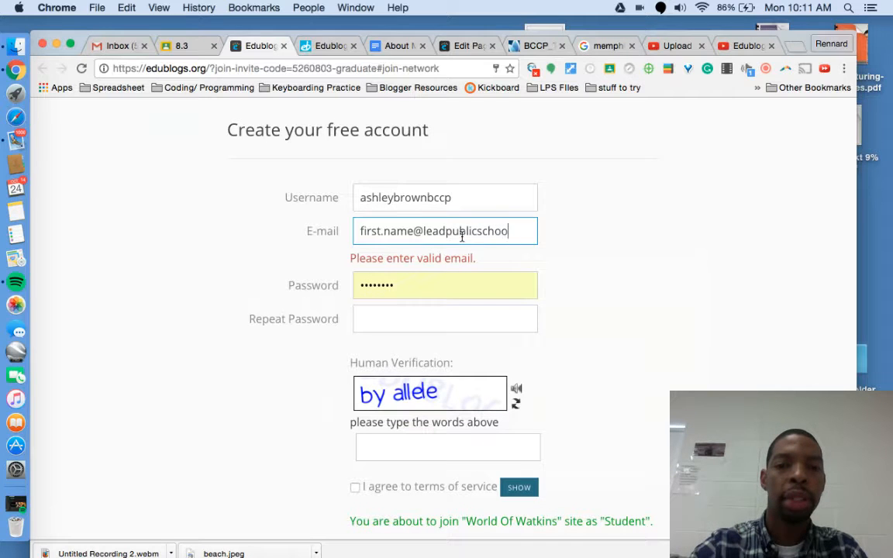
{"action": "key", "text": "BackSpace"}
{"action": "key", "text": "BackSpace"}
{"action": "key", "text": "BackSpace"}
{"action": "key", "text": "BackSpace"}
{"action": "type", "text": "stu"}
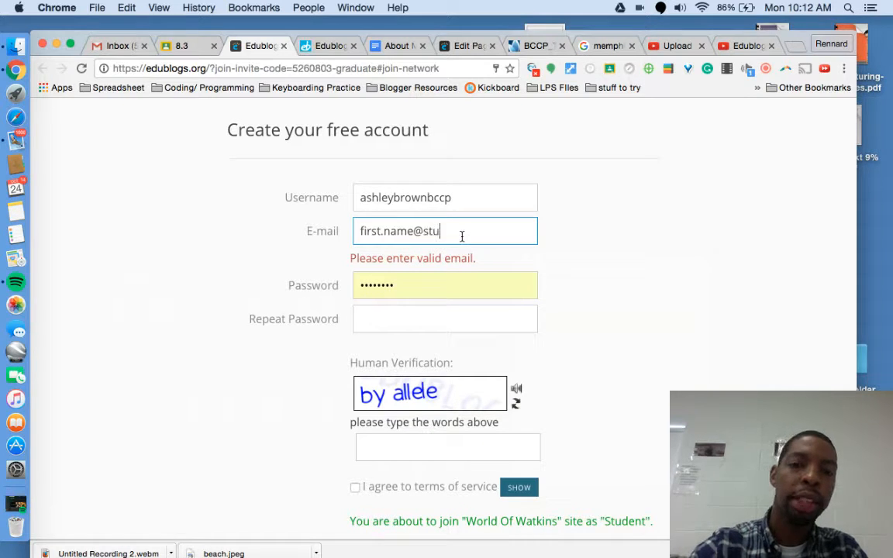
{"action": "type", "text": ".leadpublicsc"}
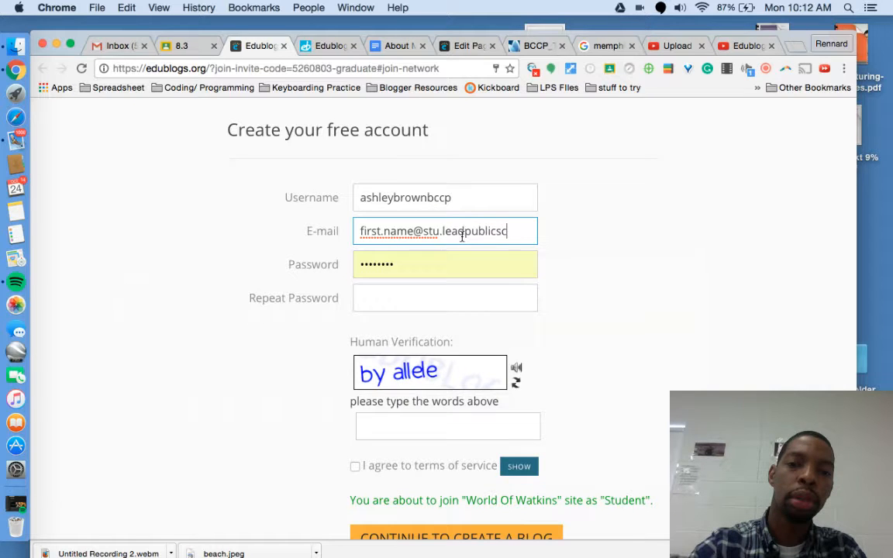
{"action": "type", "text": "hools.org"}
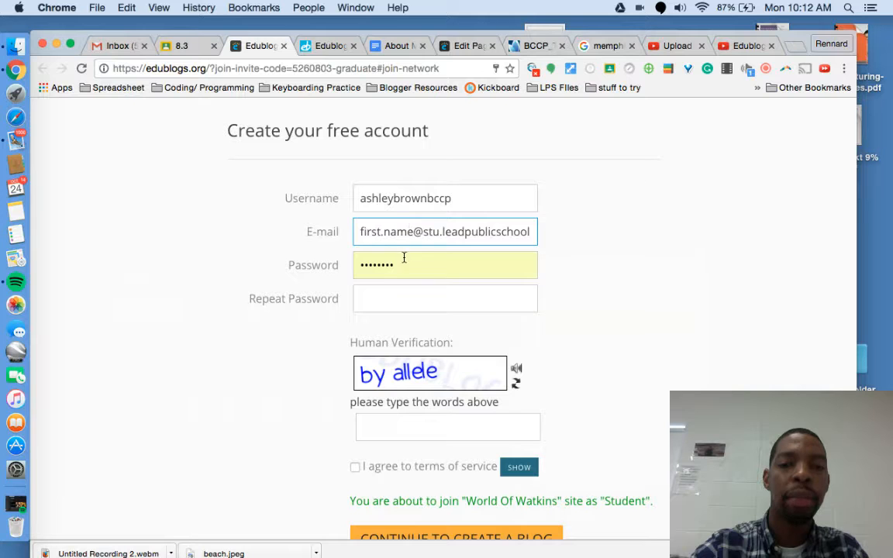
Step: Replace the autofilled password and enter the account password in both password fields
{"action": "left_click", "coordinate": [398, 258]}
{"action": "key", "text": "BackSpace"}
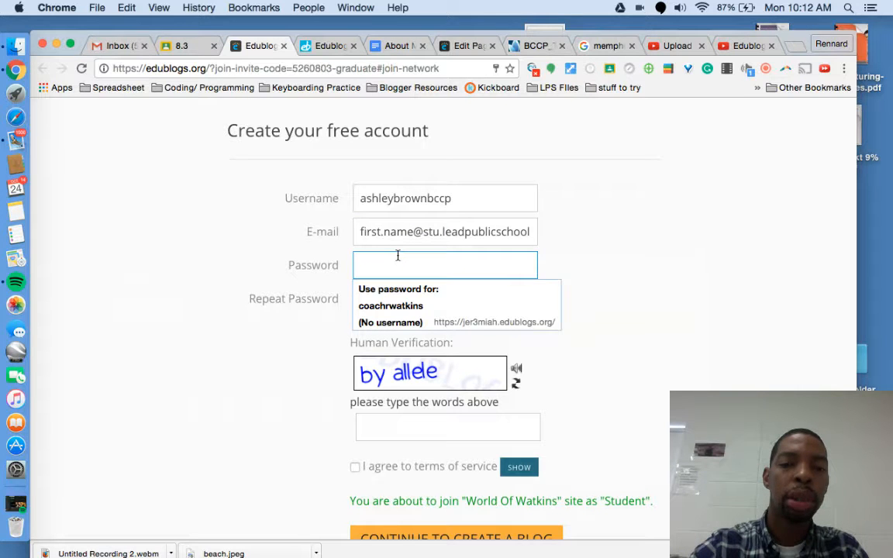
{"action": "type", "text": "password"}
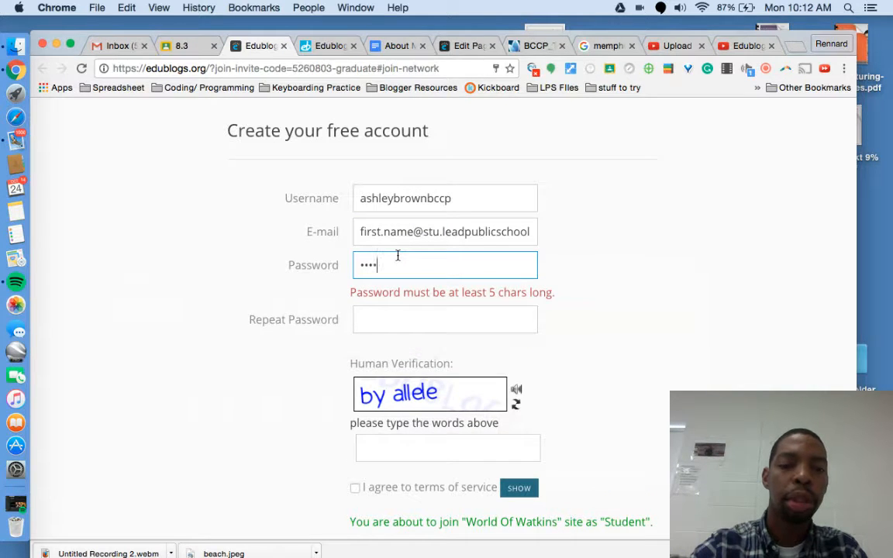
{"action": "key", "text": "Tab"}
{"action": "type", "text": "passwor"}
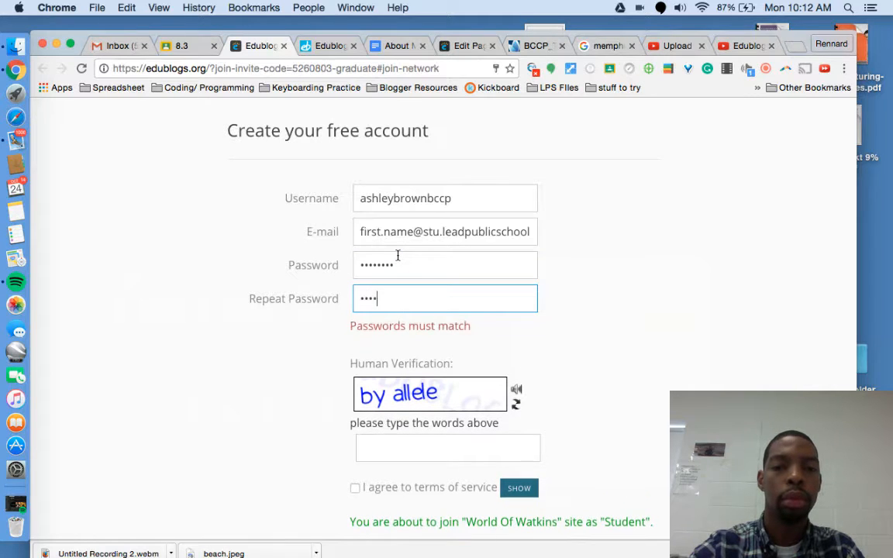
{"action": "type", "text": "d"}
Step: Enter the CAPTCHA verification words and tick 'I agree to terms of service'
{"action": "scroll", "coordinate": [466, 271], "scroll_direction": "down", "scroll_amount": 2}
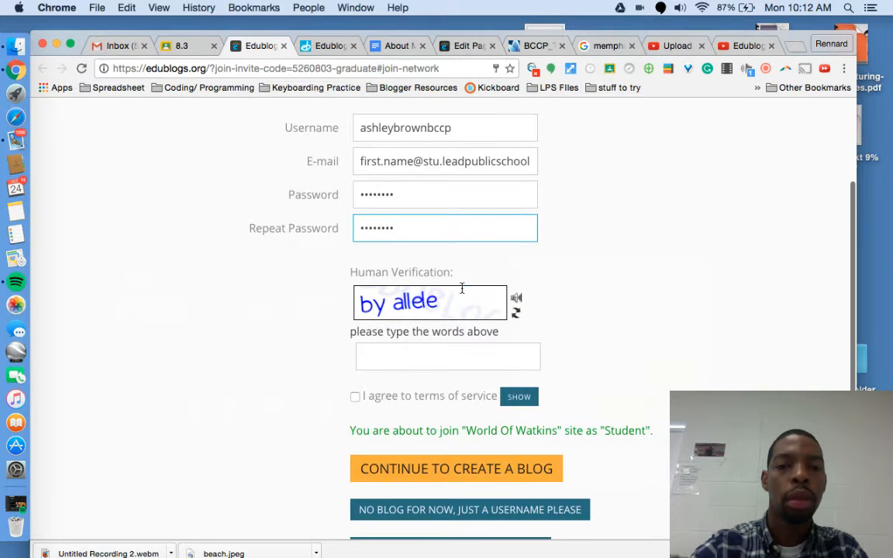
{"action": "left_click", "coordinate": [436, 358]}
{"action": "type", "text": "by allele"}
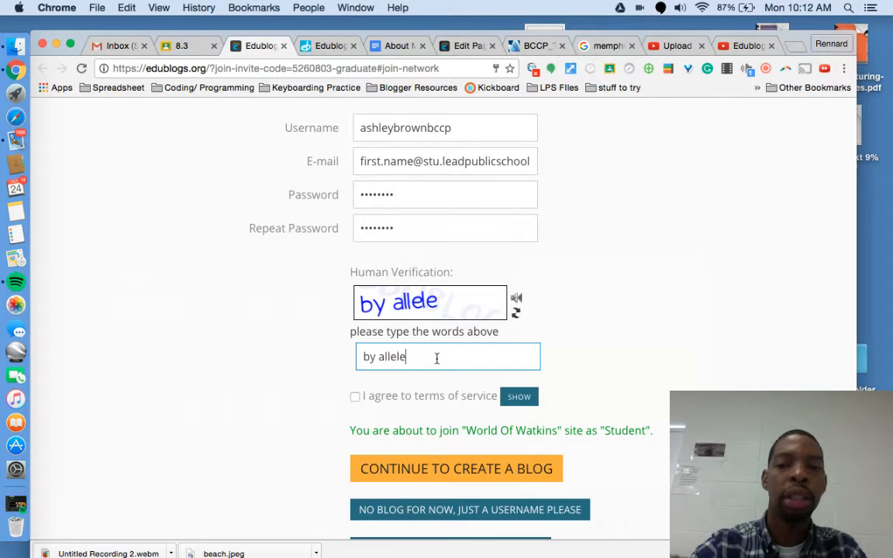
{"action": "left_click", "coordinate": [359, 396]}
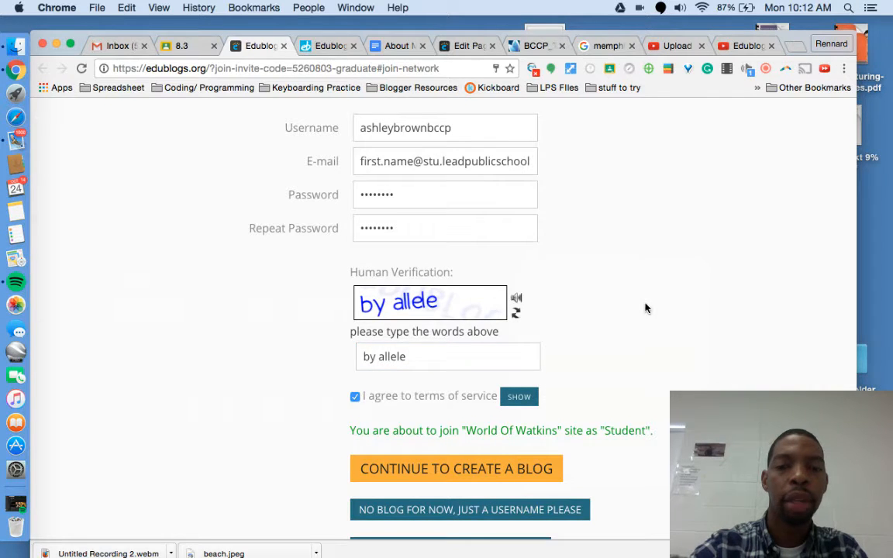
{"action": "scroll", "coordinate": [643, 308], "scroll_direction": "down", "scroll_amount": 1}
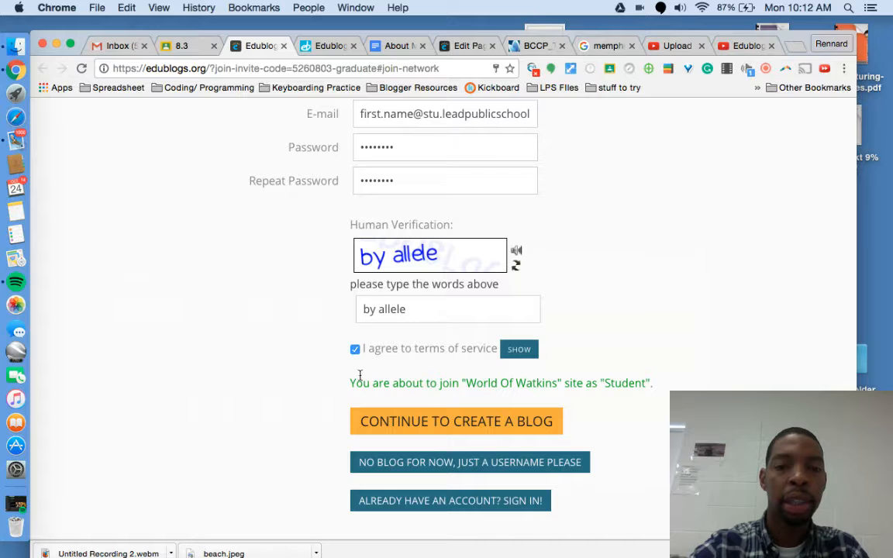
{"action": "scroll", "coordinate": [418, 380], "scroll_direction": "down", "scroll_amount": 1}
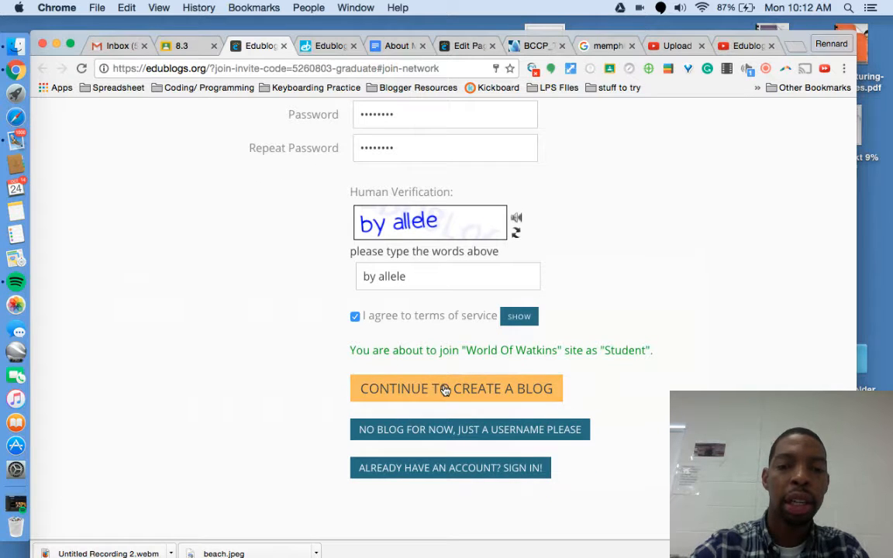
Step: Continue to blog creation, title the blog 'Ashley's Blog' and register it
{"action": "left_click", "coordinate": [446, 389]}
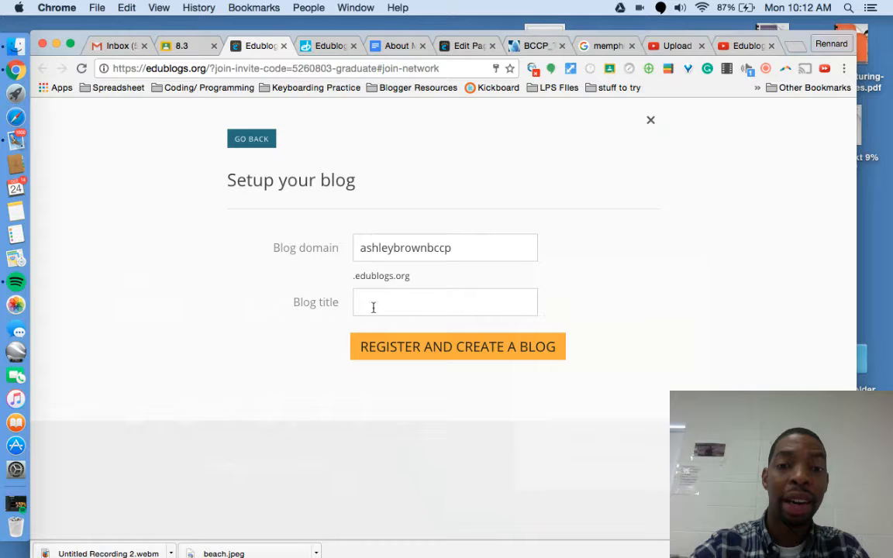
{"action": "left_click", "coordinate": [413, 315]}
{"action": "type", "text": "Ashley's Blog"}
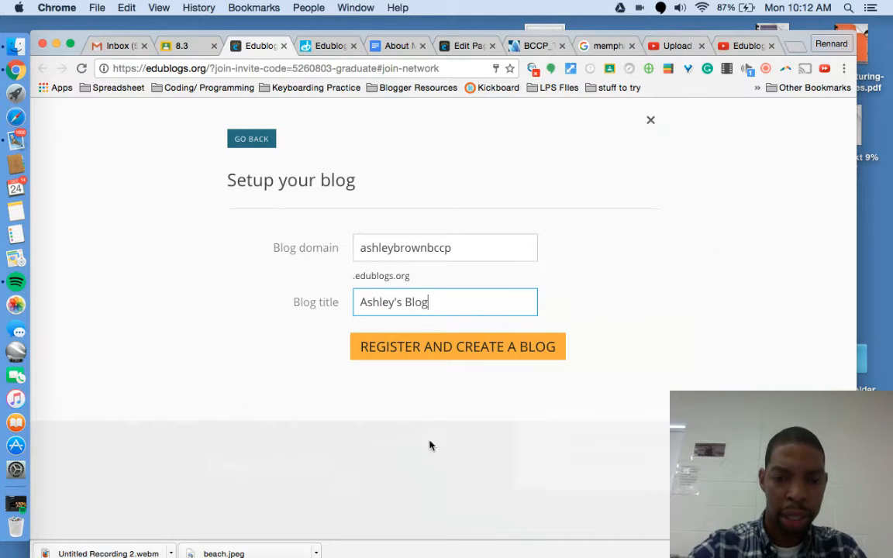
{"action": "left_click", "coordinate": [488, 354]}
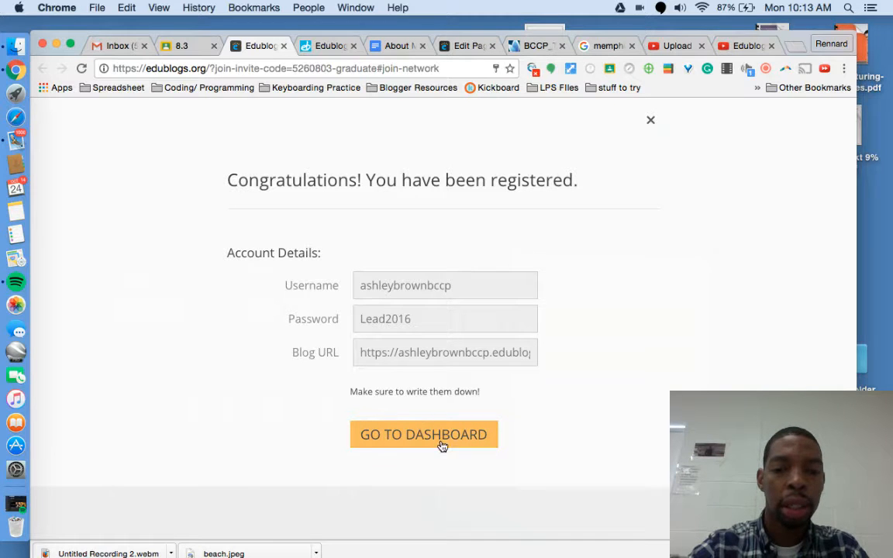
Step: Go to the new blog's dashboard, look over the Posts and Pages menus, and choose Choose your theme
{"action": "left_click", "coordinate": [432, 447]}
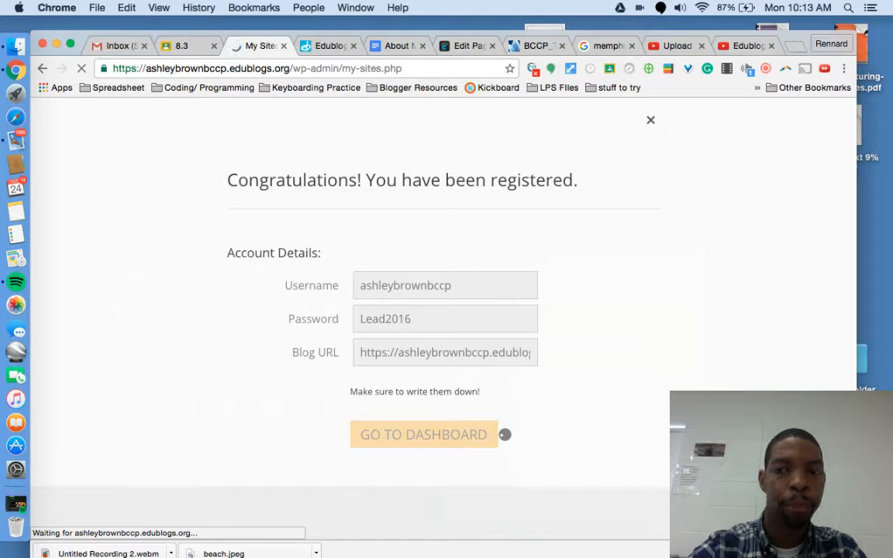
{"action": "scroll", "coordinate": [496, 329], "scroll_direction": "down", "scroll_amount": 1}
{"action": "scroll", "coordinate": [497, 329], "scroll_direction": "up", "scroll_amount": 1}
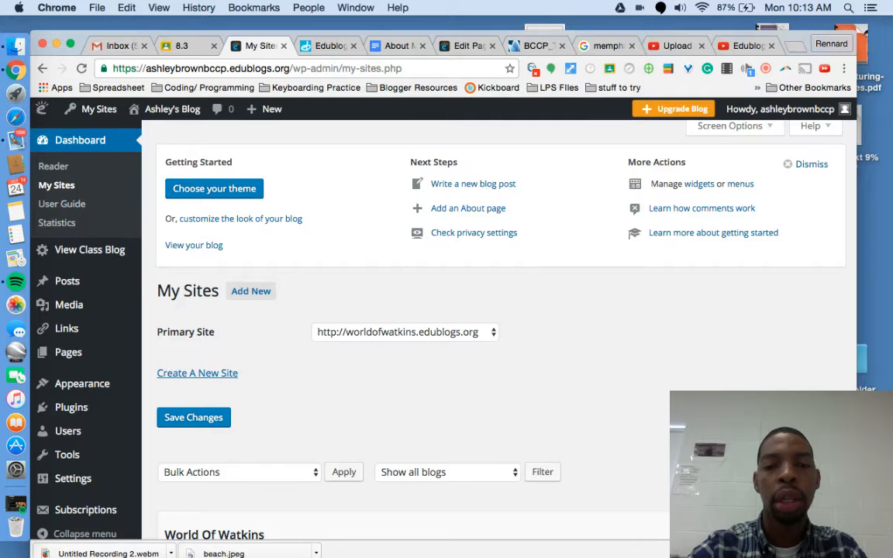
{"action": "scroll", "coordinate": [496, 326], "scroll_direction": "down", "scroll_amount": 3}
{"action": "scroll", "coordinate": [500, 310], "scroll_direction": "up", "scroll_amount": 2}
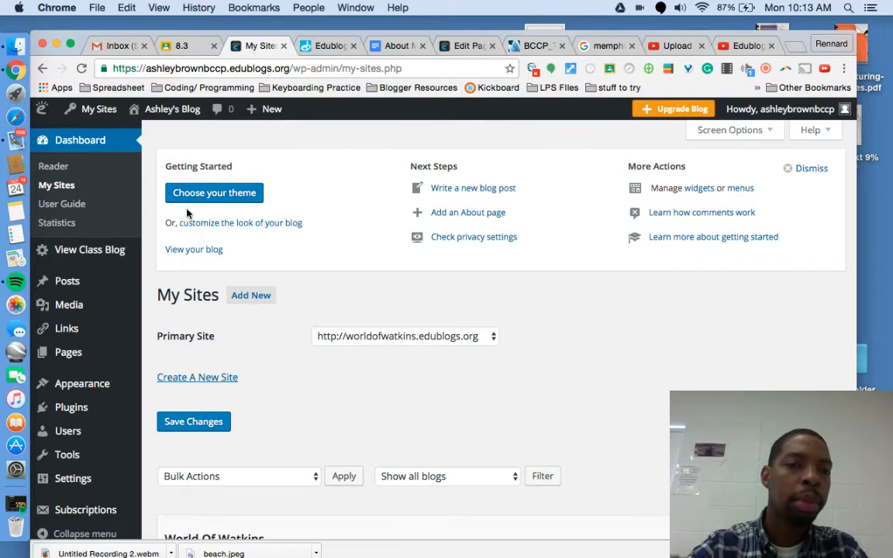
{"action": "scroll", "coordinate": [474, 287], "scroll_direction": "down", "scroll_amount": 1}
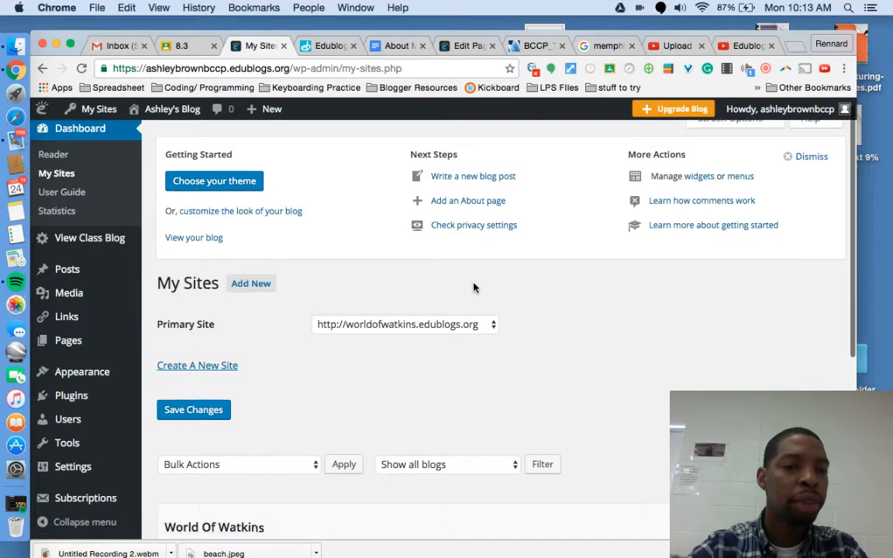
{"action": "scroll", "coordinate": [475, 287], "scroll_direction": "up", "scroll_amount": 1}
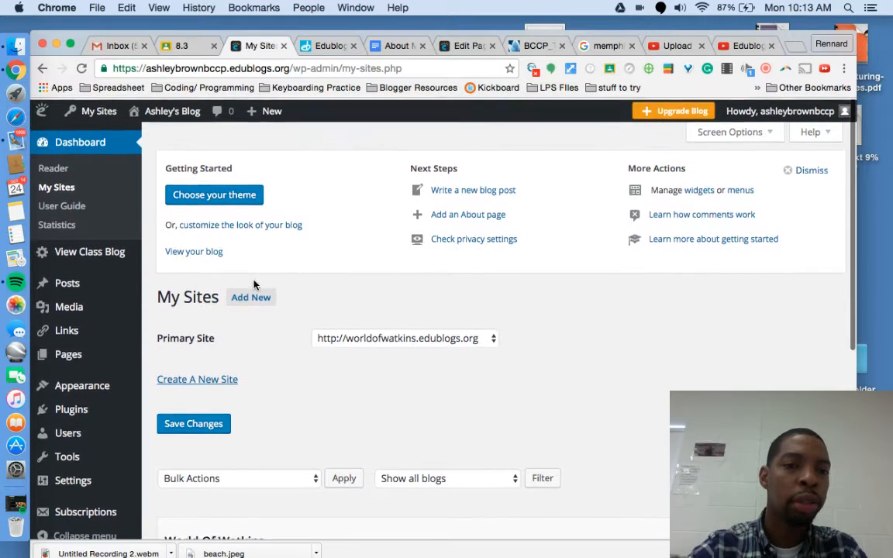
{"action": "mouse_move", "coordinate": [273, 113]}
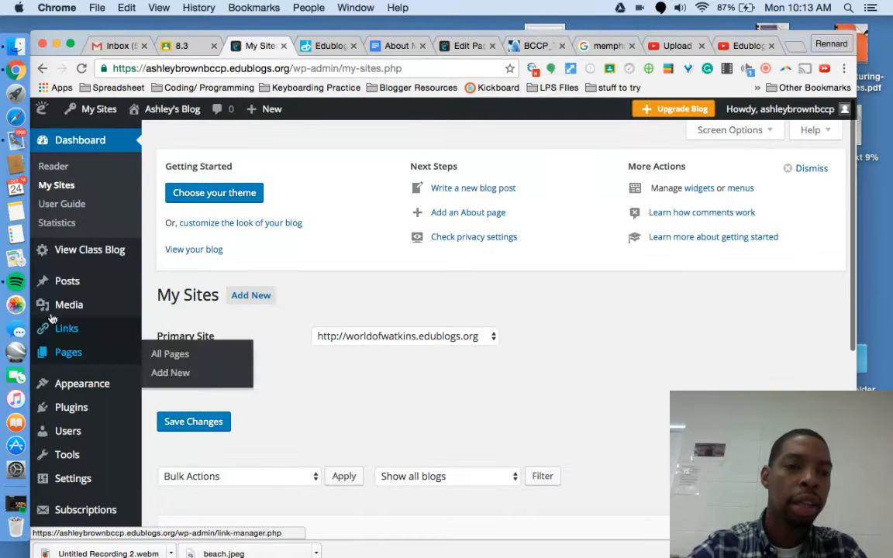
{"action": "mouse_move", "coordinate": [153, 277]}
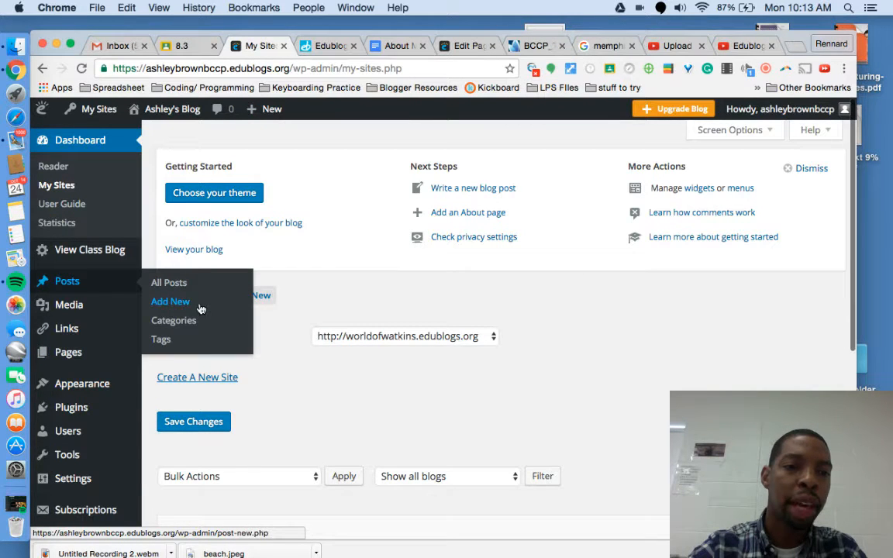
{"action": "mouse_move", "coordinate": [94, 357]}
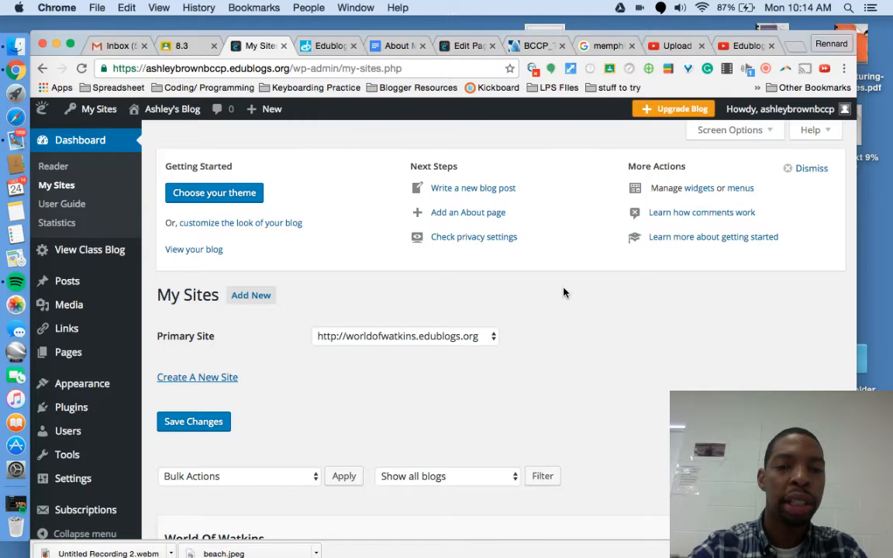
{"action": "left_click", "coordinate": [252, 194]}
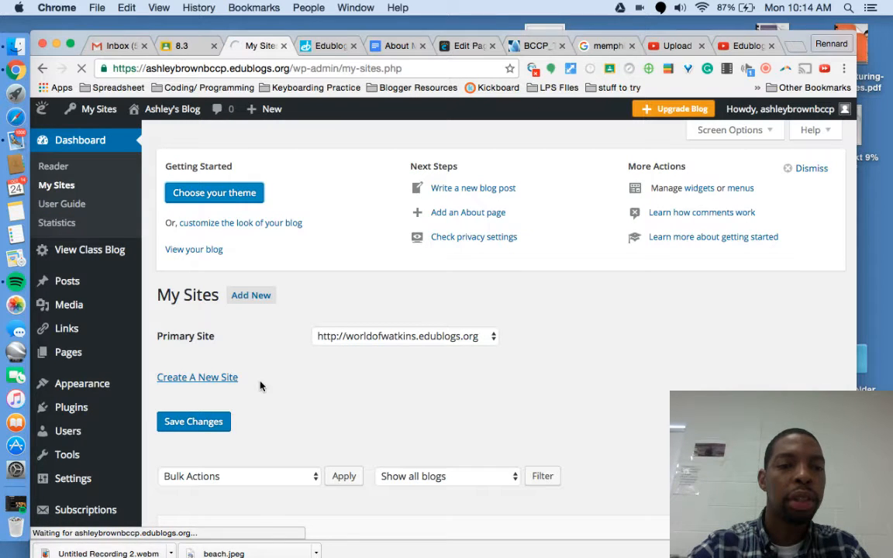
Step: Browse the theme filters: Accessibility Ready, Class, Magazine, Mobile Friendly, Newest, Popular and Portfolio
{"action": "scroll", "coordinate": [259, 386], "scroll_direction": "down", "scroll_amount": 1}
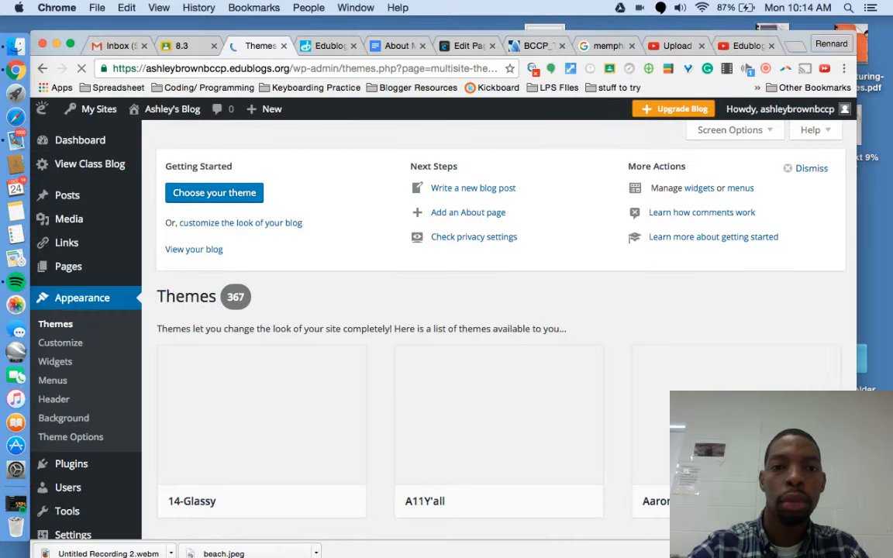
{"action": "scroll", "coordinate": [748, 360], "scroll_direction": "down", "scroll_amount": 4}
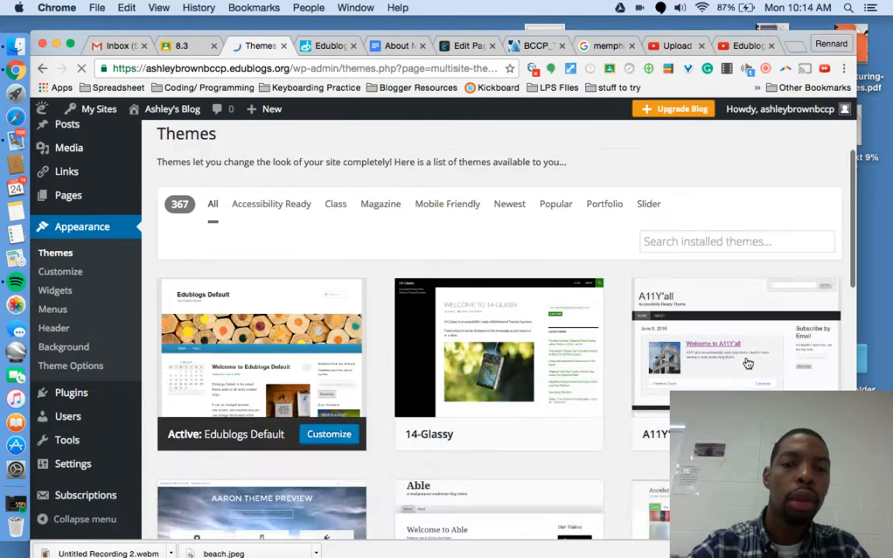
{"action": "scroll", "coordinate": [747, 363], "scroll_direction": "up", "scroll_amount": 2}
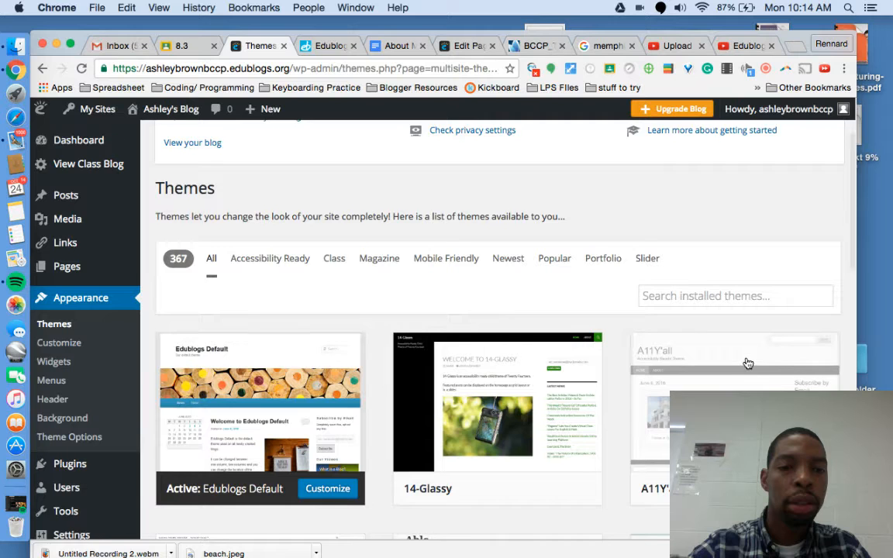
{"action": "scroll", "coordinate": [748, 363], "scroll_direction": "down", "scroll_amount": 1}
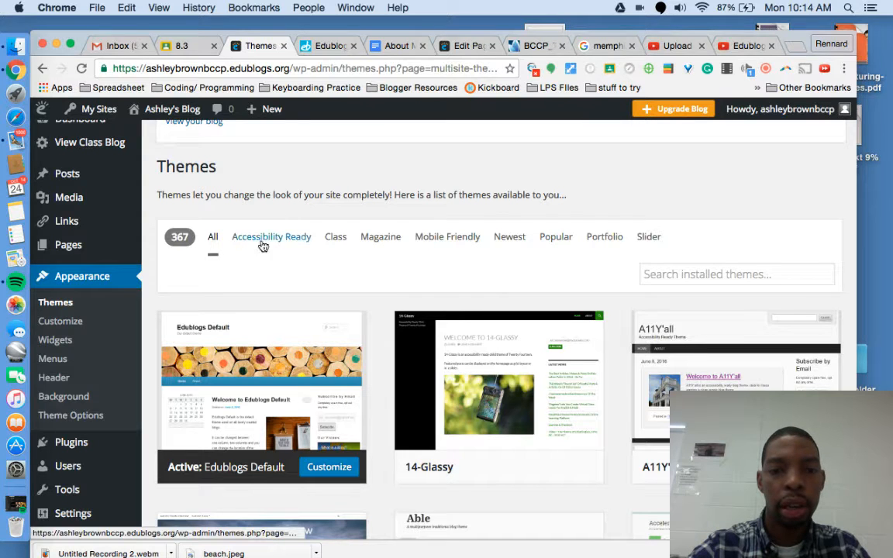
{"action": "left_click", "coordinate": [294, 237]}
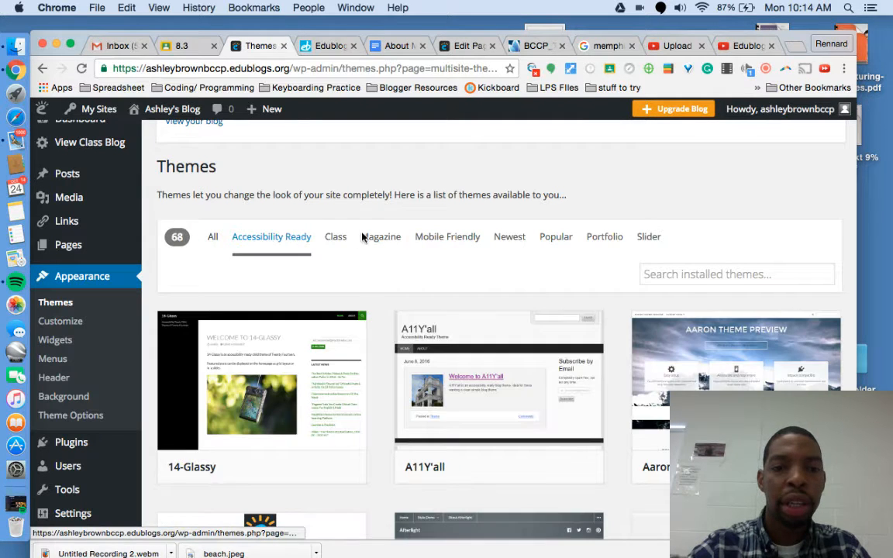
{"action": "left_click", "coordinate": [336, 236]}
{"action": "left_click", "coordinate": [380, 237]}
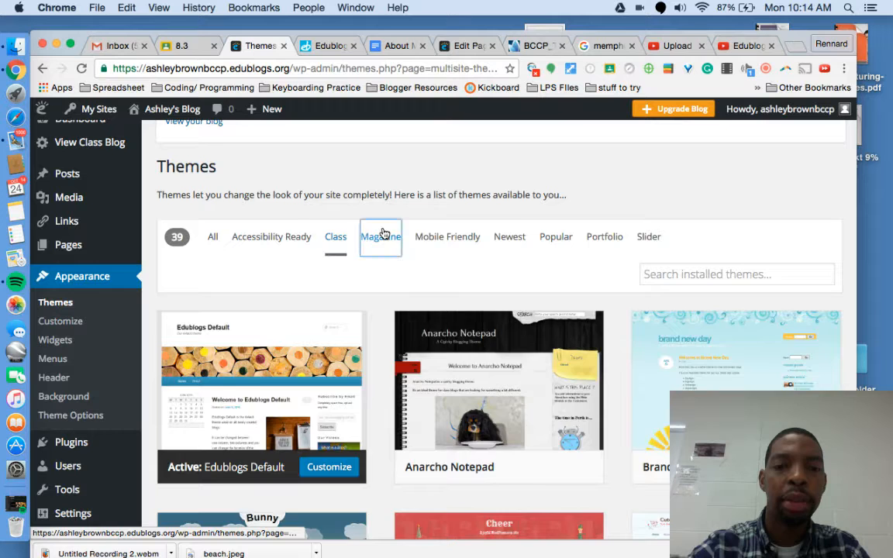
{"action": "left_click", "coordinate": [446, 239]}
{"action": "left_click", "coordinate": [512, 238]}
{"action": "left_click", "coordinate": [560, 238]}
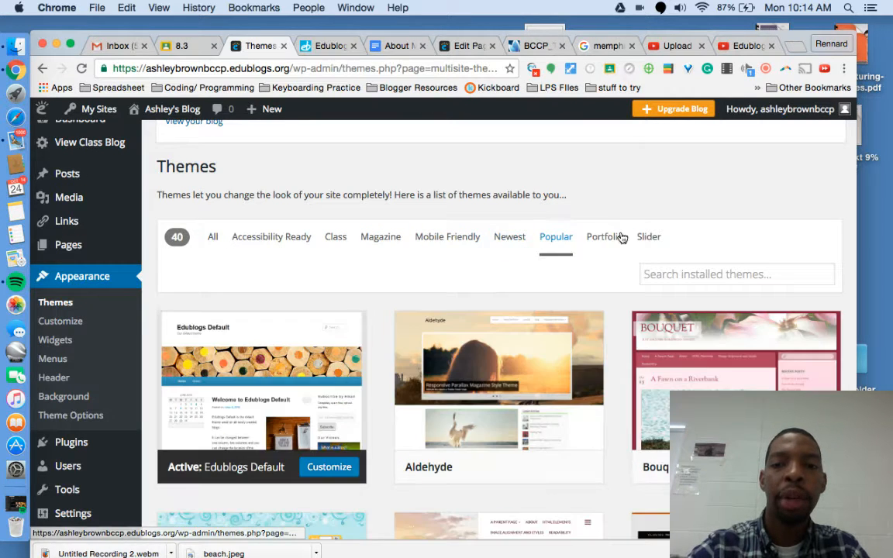
{"action": "left_click", "coordinate": [608, 237]}
Step: Filter the themes to Class and activate Anarcho Notepad
{"action": "scroll", "coordinate": [456, 249], "scroll_direction": "down", "scroll_amount": 5}
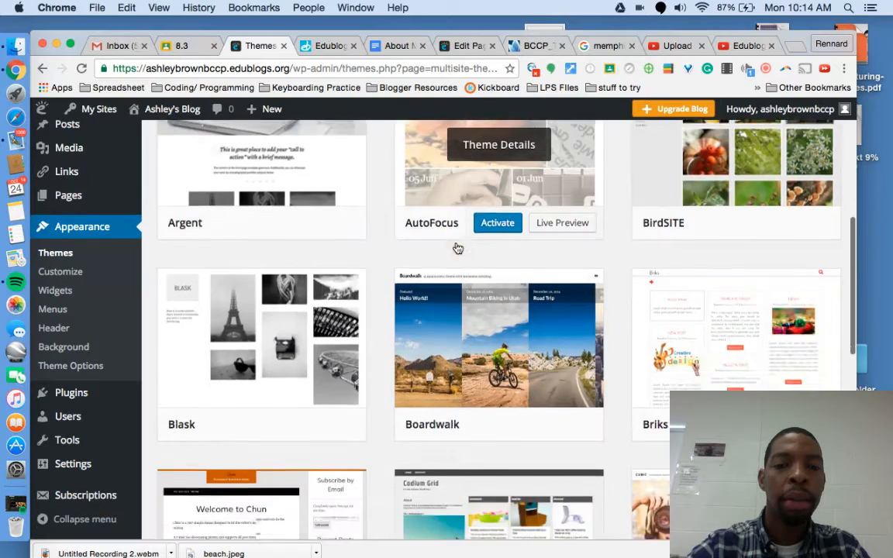
{"action": "scroll", "coordinate": [456, 249], "scroll_direction": "down", "scroll_amount": 10}
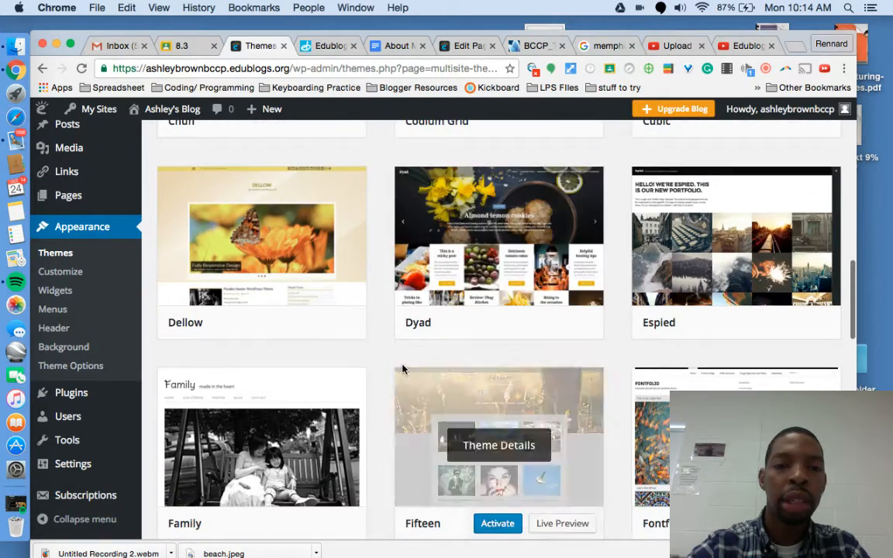
{"action": "scroll", "coordinate": [403, 369], "scroll_direction": "down", "scroll_amount": 4}
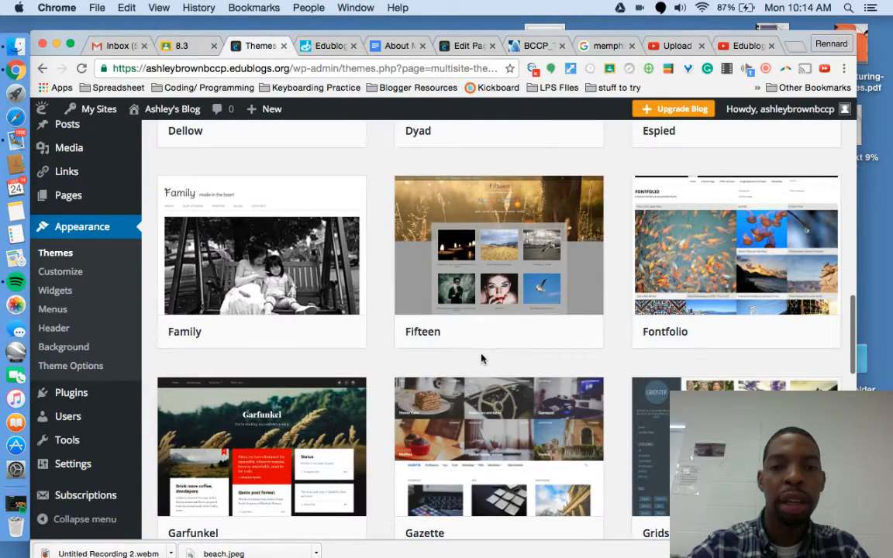
{"action": "scroll", "coordinate": [481, 359], "scroll_direction": "down", "scroll_amount": 6}
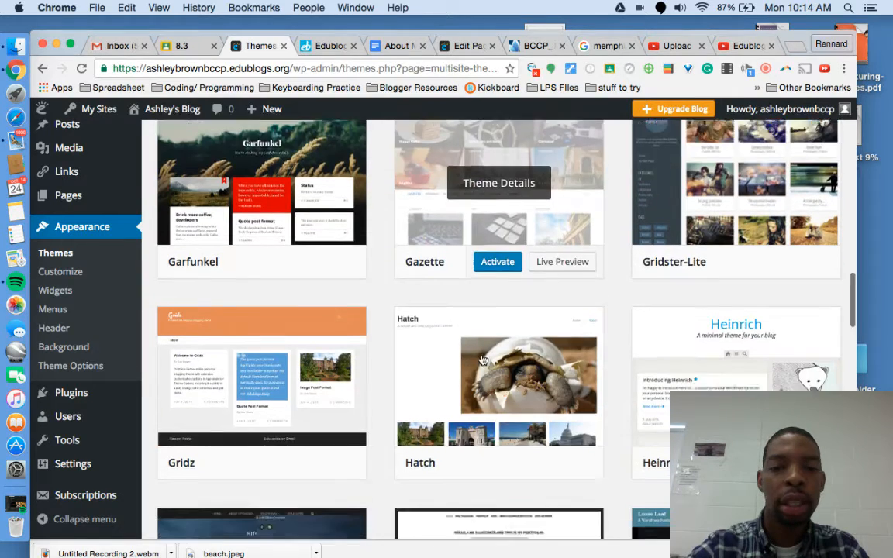
{"action": "scroll", "coordinate": [481, 359], "scroll_direction": "down", "scroll_amount": 11}
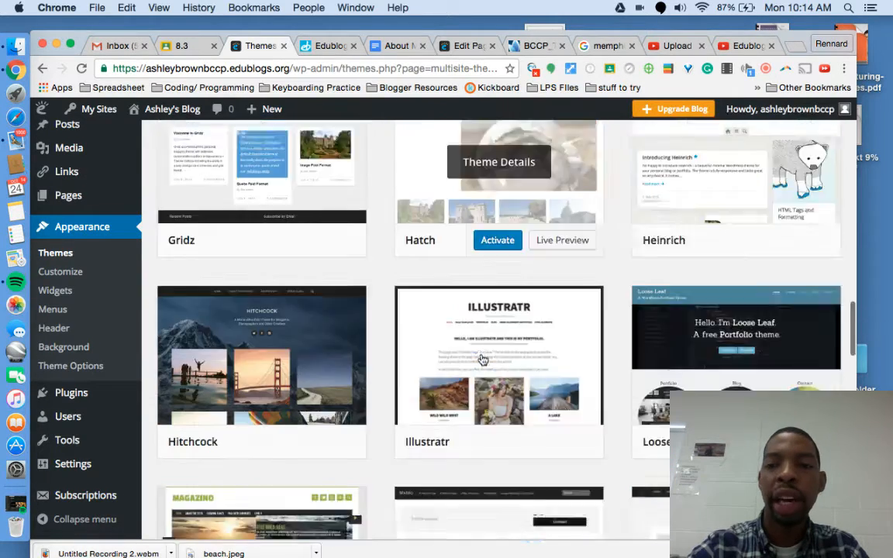
{"action": "scroll", "coordinate": [480, 359], "scroll_direction": "down", "scroll_amount": 3}
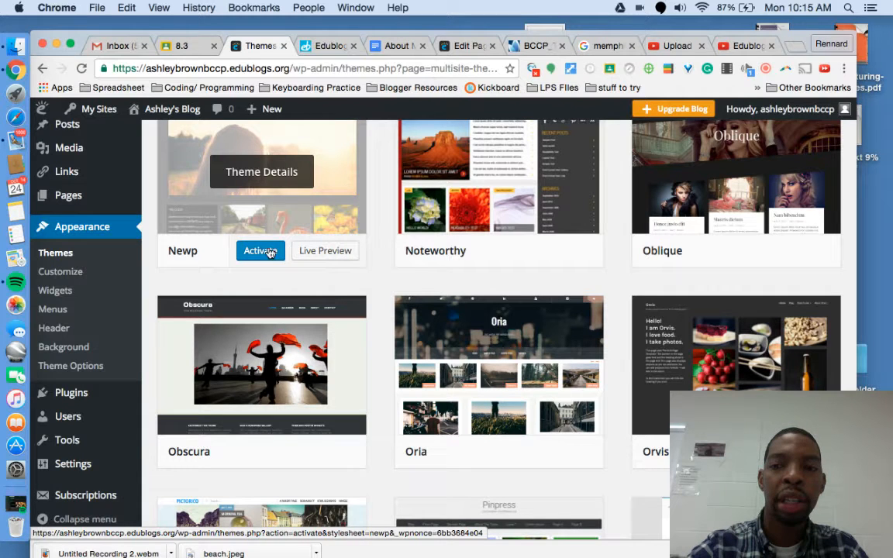
{"action": "scroll", "coordinate": [266, 246], "scroll_direction": "down", "scroll_amount": 2}
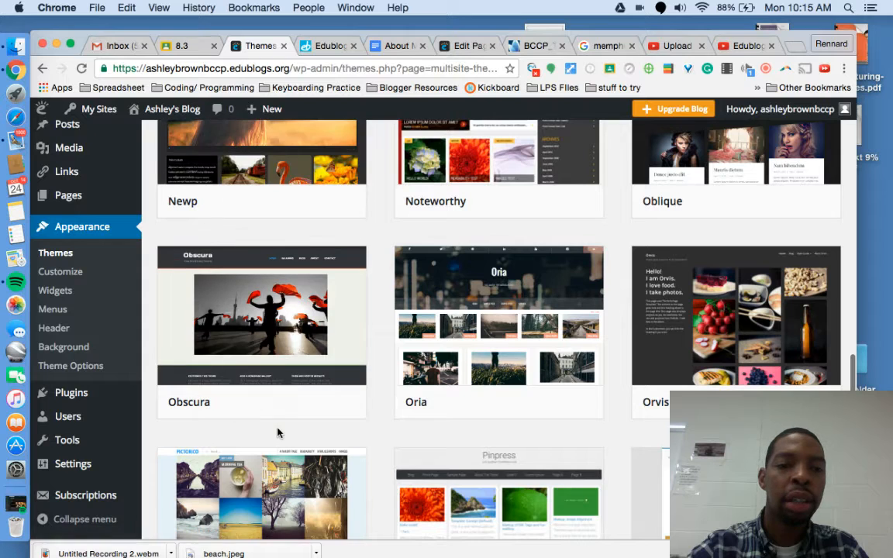
{"action": "scroll", "coordinate": [277, 431], "scroll_direction": "down", "scroll_amount": 2}
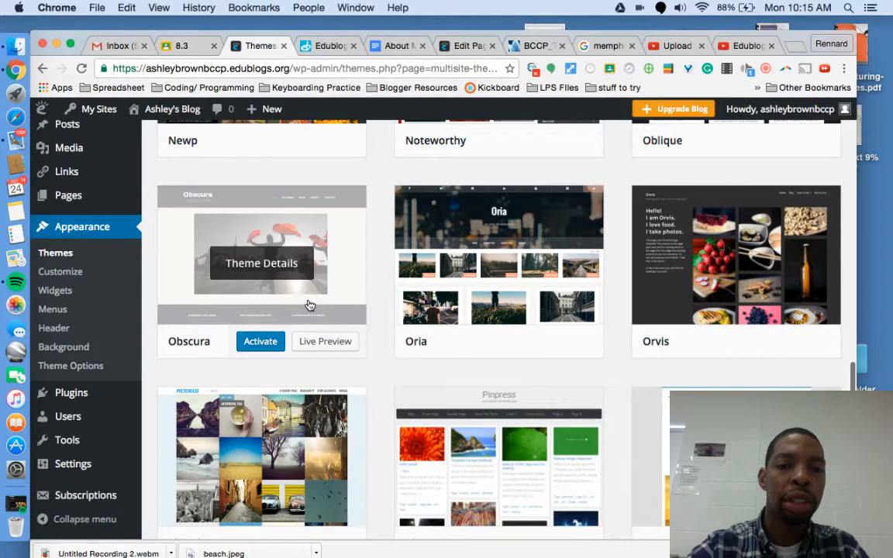
{"action": "scroll", "coordinate": [319, 223], "scroll_direction": "up", "scroll_amount": 20}
{"action": "scroll", "coordinate": [310, 181], "scroll_direction": "up", "scroll_amount": 5}
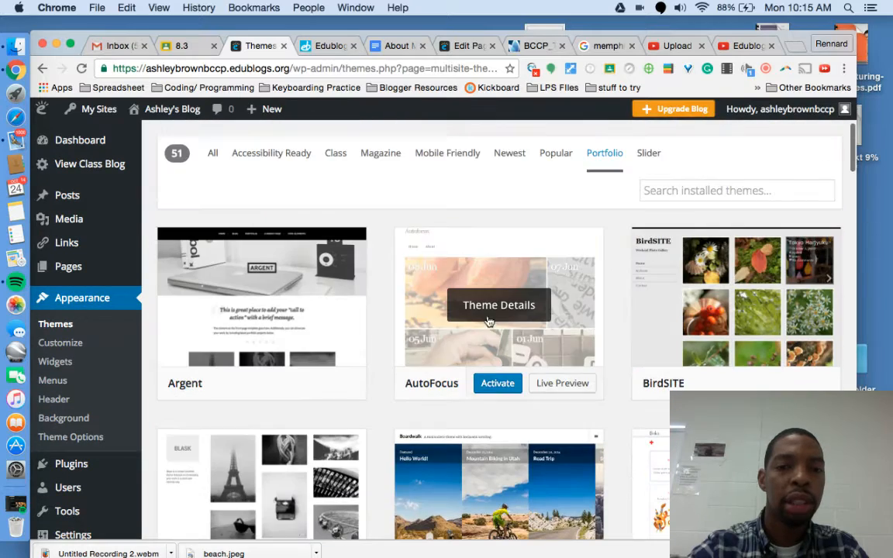
{"action": "left_click", "coordinate": [335, 153]}
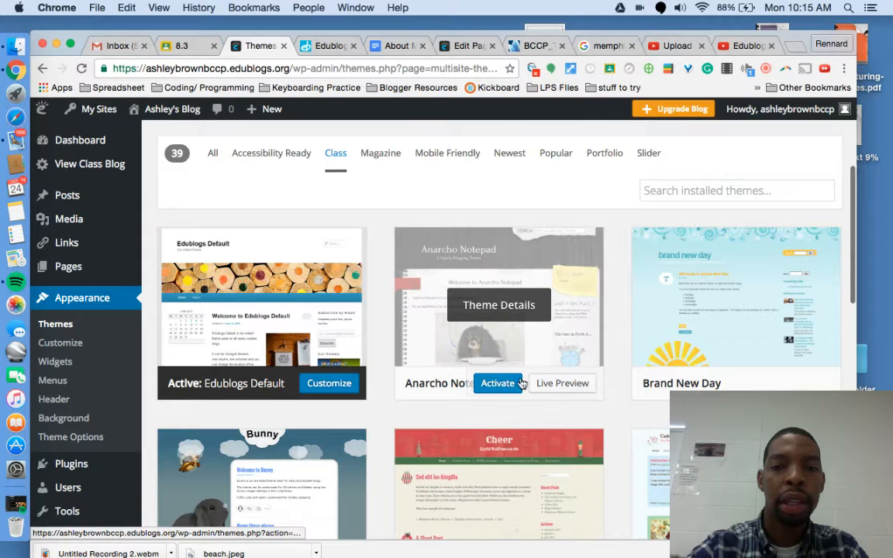
{"action": "left_click", "coordinate": [500, 383]}
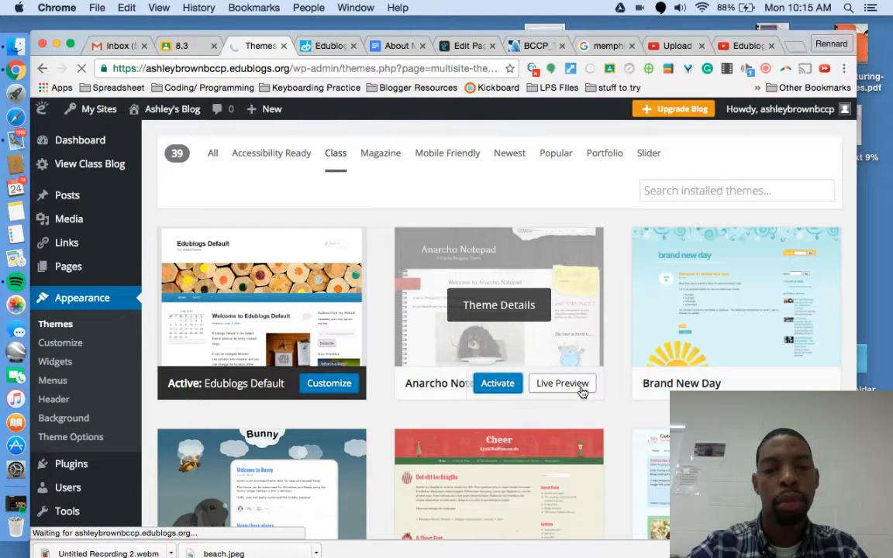
Step: Activate the Anarcho Notepad theme and visit the live site
{"action": "left_click", "coordinate": [495, 384]}
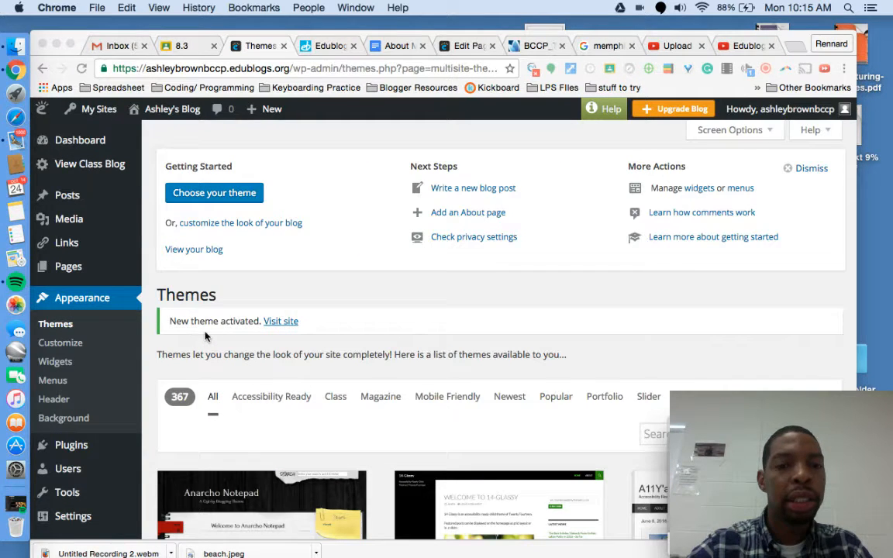
{"action": "left_click", "coordinate": [279, 325]}
{"action": "left_click", "coordinate": [282, 326]}
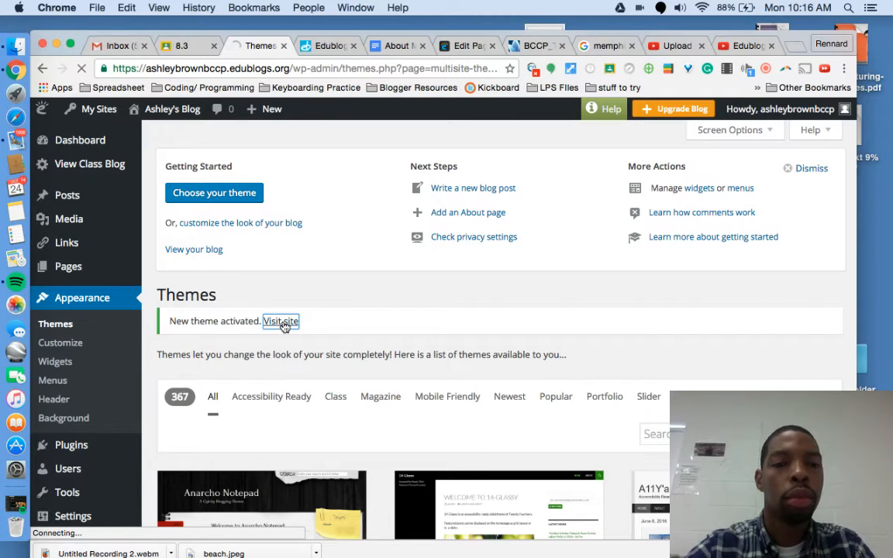
Step: Close the unsaved Contact Page editing tab and return to the Themes page
{"action": "right_click", "coordinate": [469, 50]}
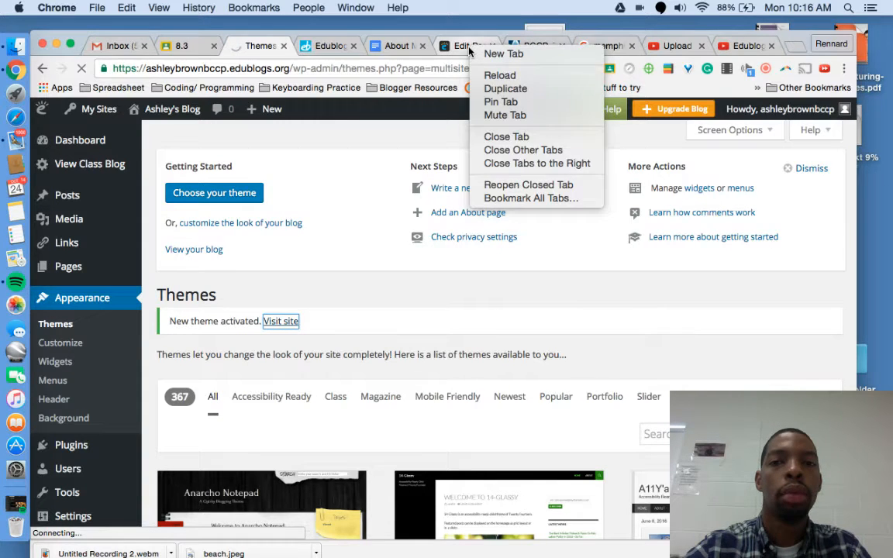
{"action": "left_click", "coordinate": [507, 136]}
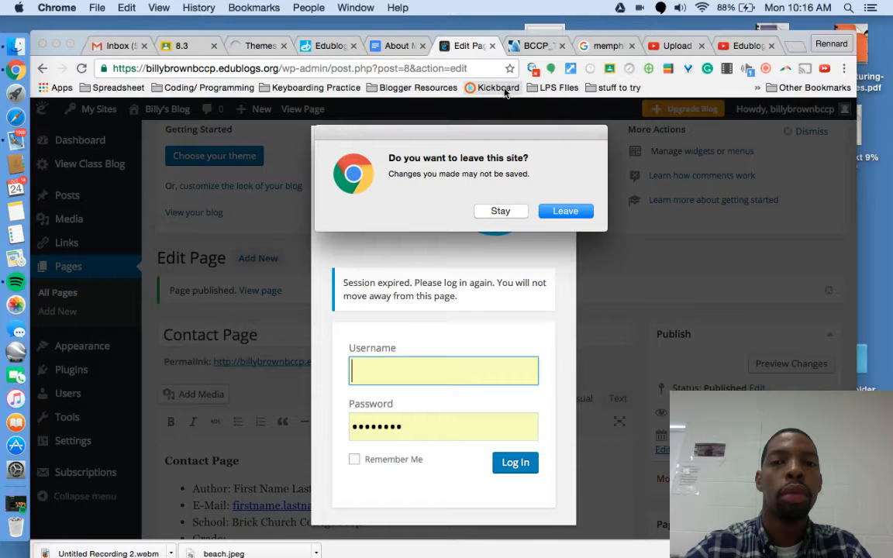
{"action": "left_click", "coordinate": [566, 211]}
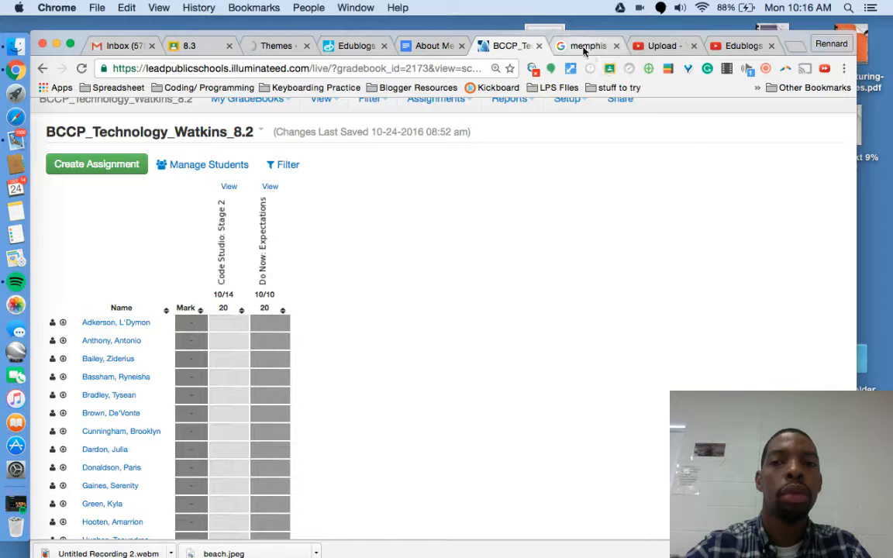
{"action": "left_click", "coordinate": [278, 46]}
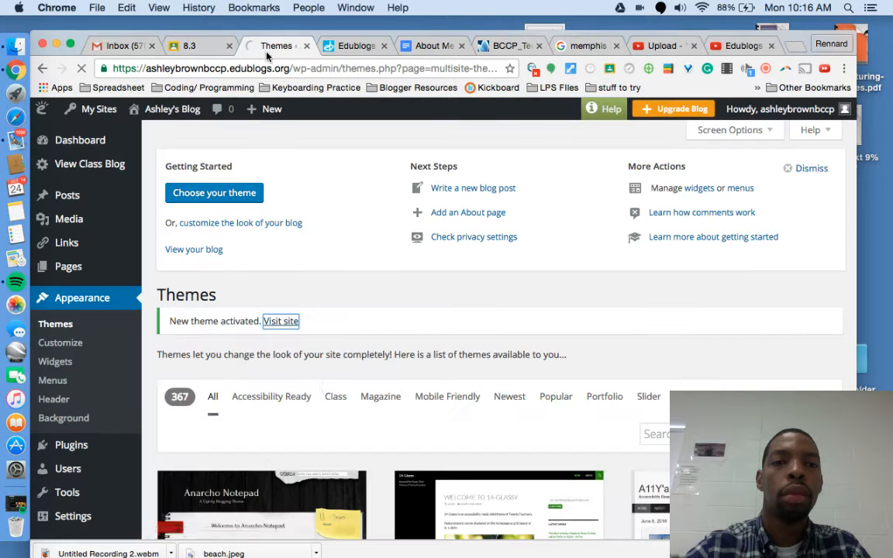
{"action": "scroll", "coordinate": [324, 388], "scroll_direction": "down", "scroll_amount": 1}
{"action": "scroll", "coordinate": [323, 388], "scroll_direction": "up", "scroll_amount": 3}
Step: Scroll through the live front page of Ashley's Blog to review the Anarcho Notepad theme
{"action": "scroll", "coordinate": [324, 387], "scroll_direction": "down", "scroll_amount": 1}
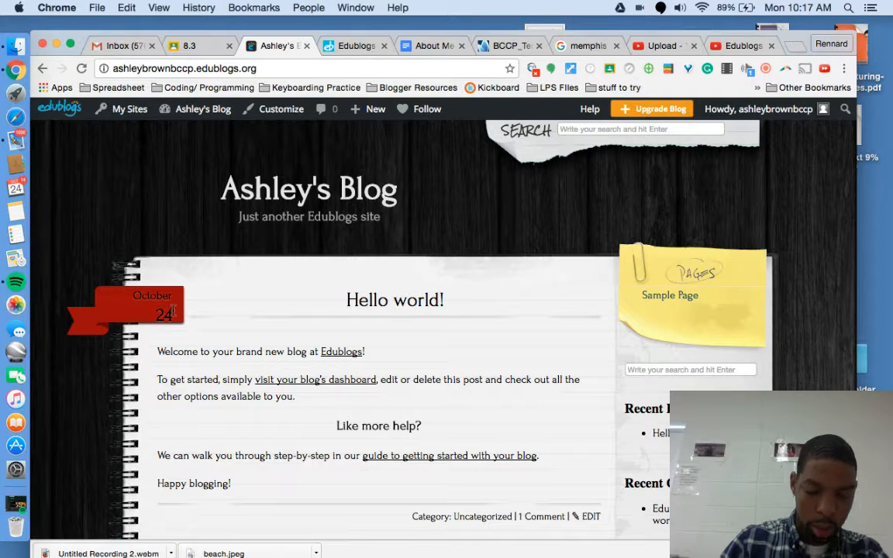
{"action": "scroll", "coordinate": [327, 308], "scroll_direction": "down", "scroll_amount": 15}
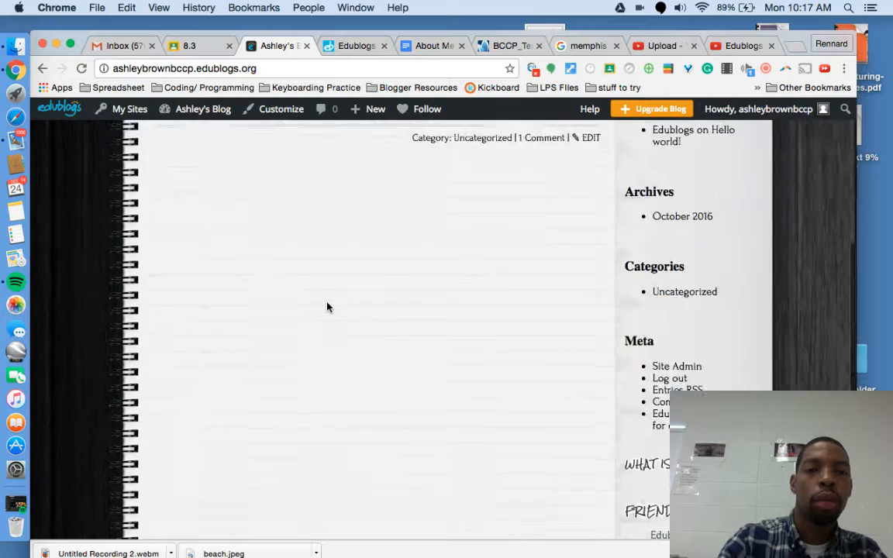
{"action": "scroll", "coordinate": [685, 154], "scroll_direction": "up", "scroll_amount": 15}
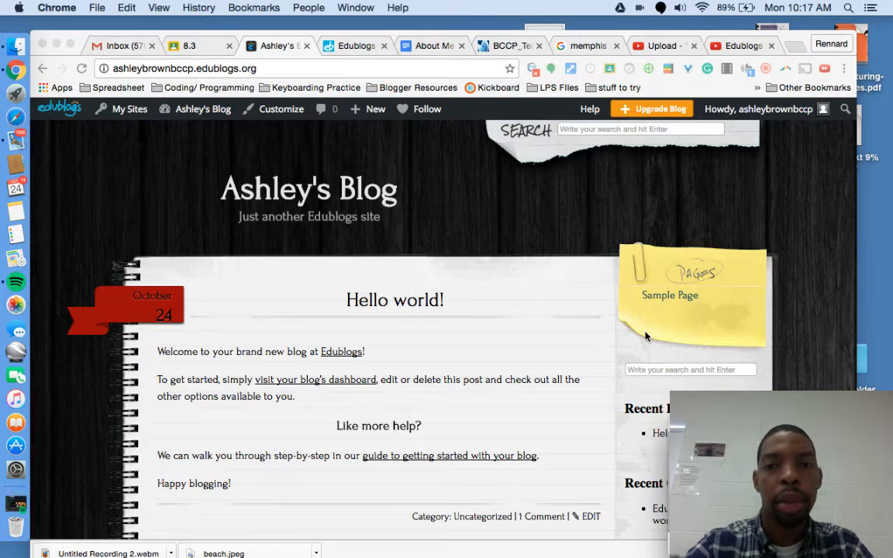
{"action": "left_click", "coordinate": [494, 185]}
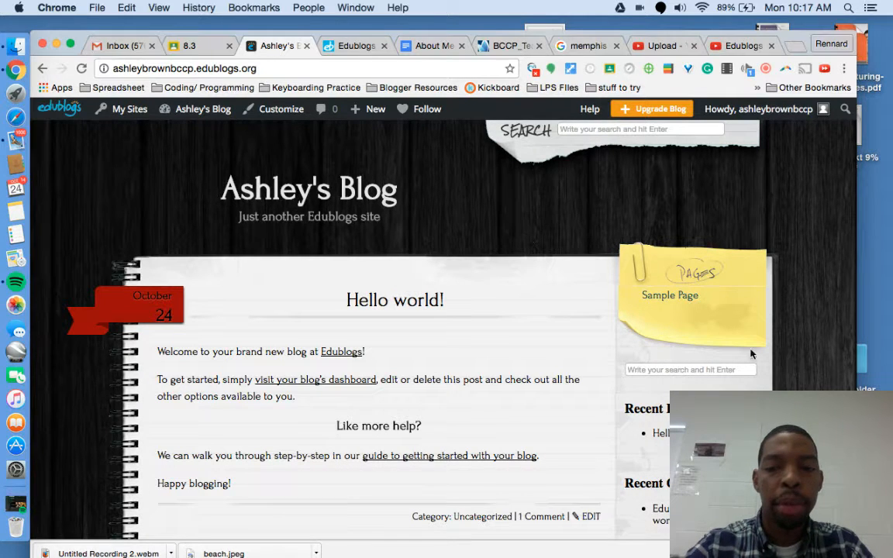
{"action": "scroll", "coordinate": [514, 315], "scroll_direction": "down", "scroll_amount": 3}
{"action": "scroll", "coordinate": [513, 317], "scroll_direction": "up", "scroll_amount": 3}
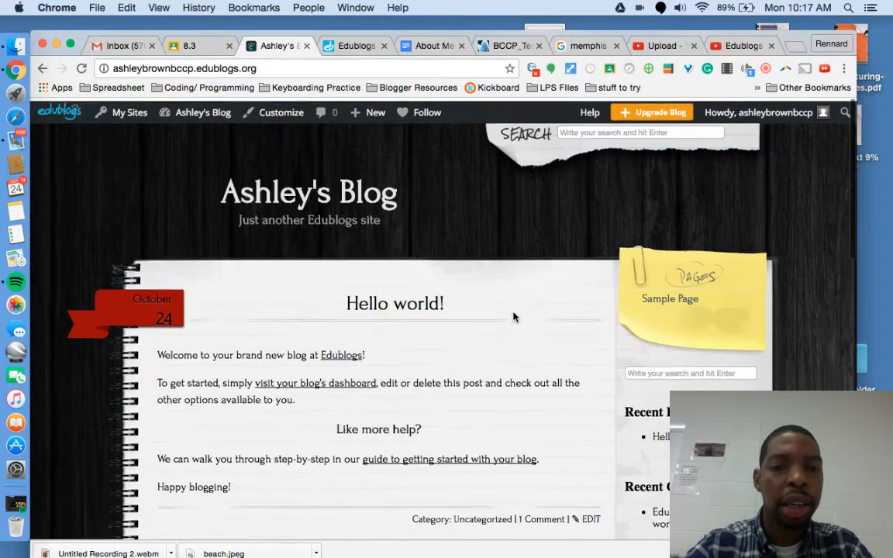
{"action": "scroll", "coordinate": [513, 316], "scroll_direction": "down", "scroll_amount": 2}
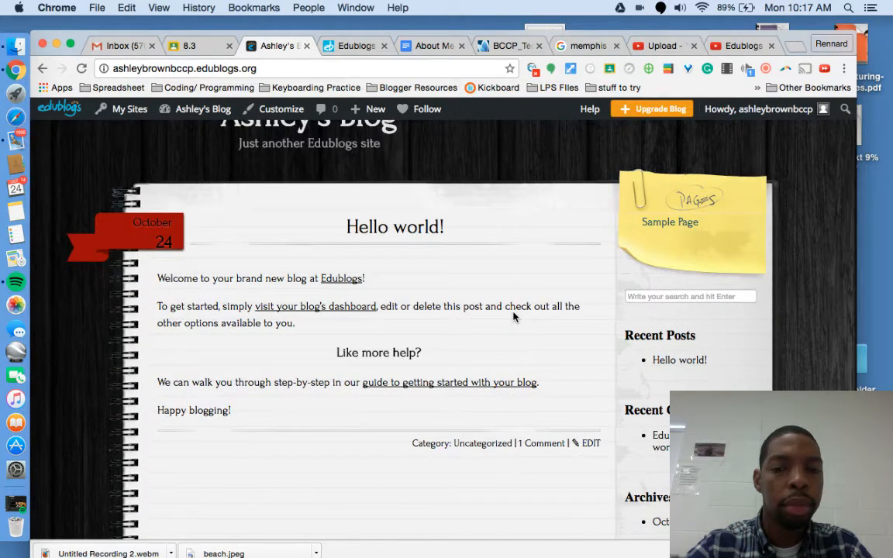
{"action": "scroll", "coordinate": [514, 315], "scroll_direction": "up", "scroll_amount": 2}
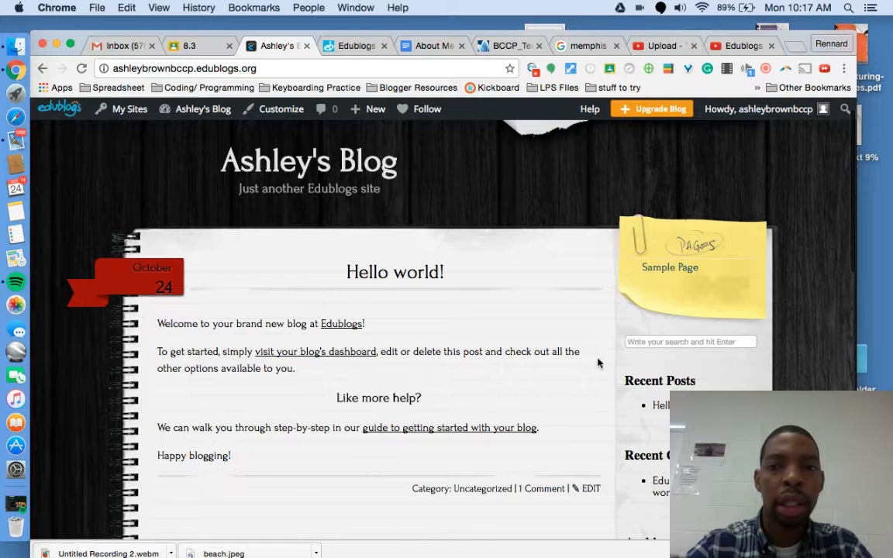
{"action": "left_click", "coordinate": [768, 70]}
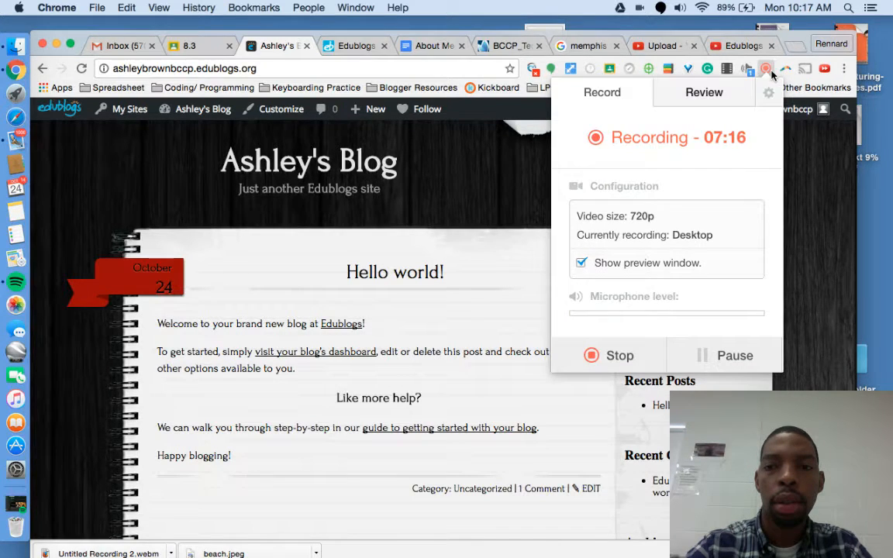
{"action": "left_click", "coordinate": [802, 160]}
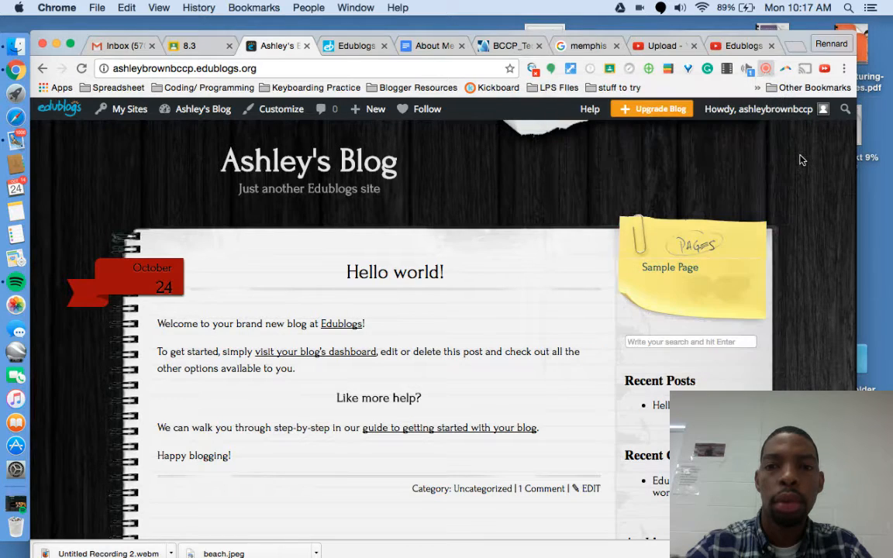
{"action": "scroll", "coordinate": [448, 285], "scroll_direction": "down", "scroll_amount": 5}
{"action": "scroll", "coordinate": [449, 287], "scroll_direction": "up", "scroll_amount": 5}
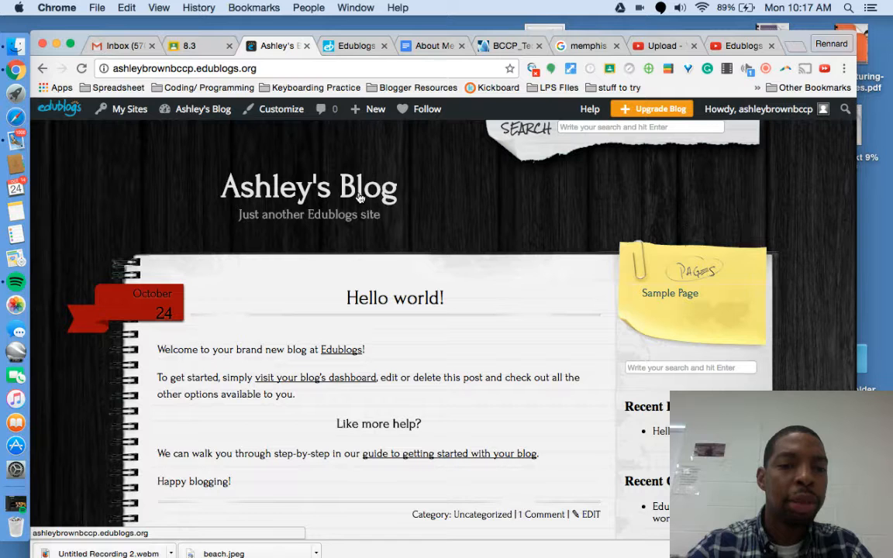
Step: Open the Customizer's Background Image settings and choose Change Image
{"action": "left_click", "coordinate": [279, 109]}
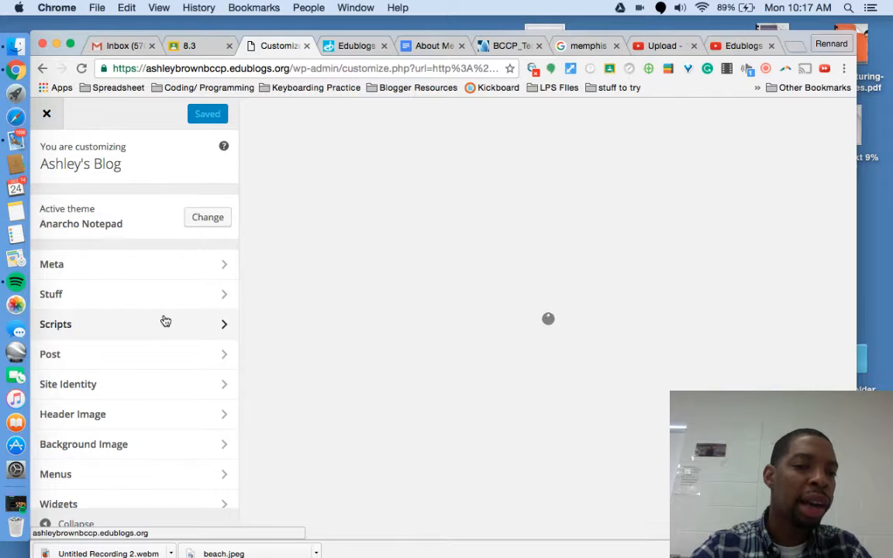
{"action": "scroll", "coordinate": [164, 324], "scroll_direction": "down", "scroll_amount": 2}
{"action": "scroll", "coordinate": [167, 364], "scroll_direction": "up", "scroll_amount": 2}
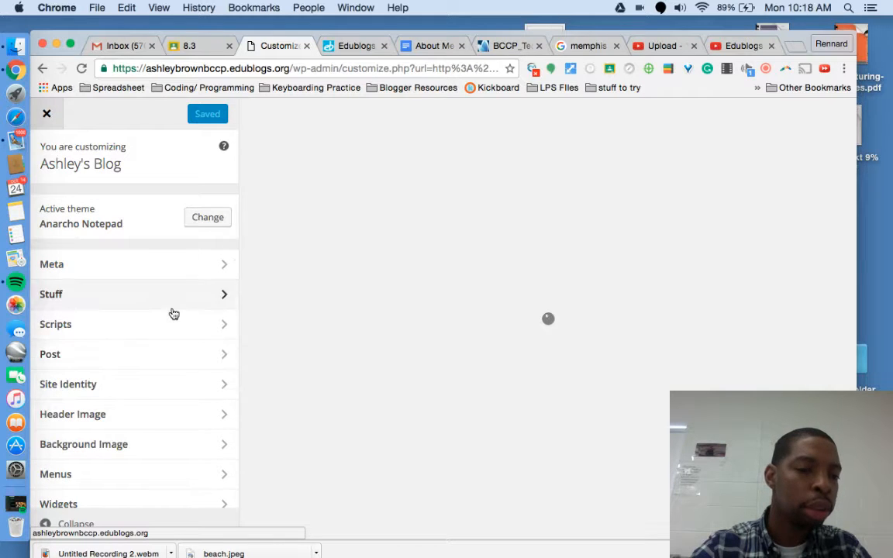
{"action": "scroll", "coordinate": [158, 375], "scroll_direction": "down", "scroll_amount": 2}
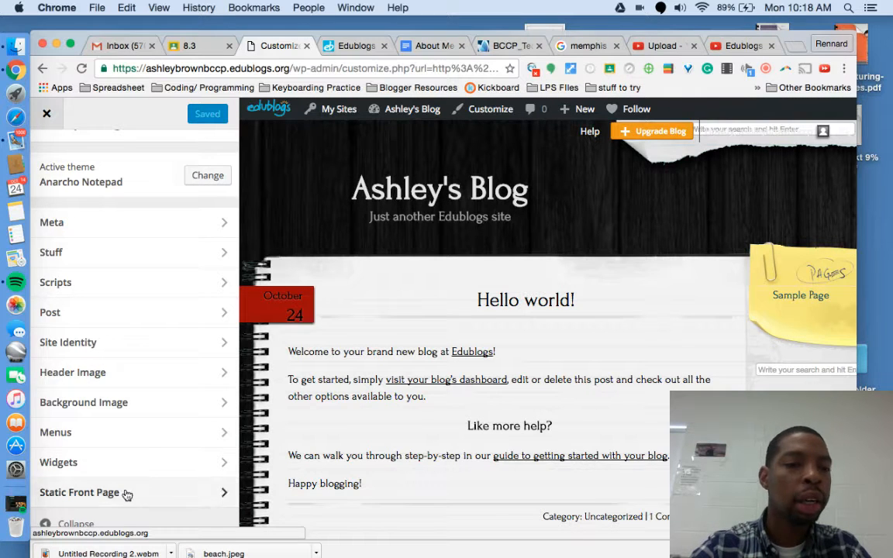
{"action": "scroll", "coordinate": [142, 389], "scroll_direction": "up", "scroll_amount": 2}
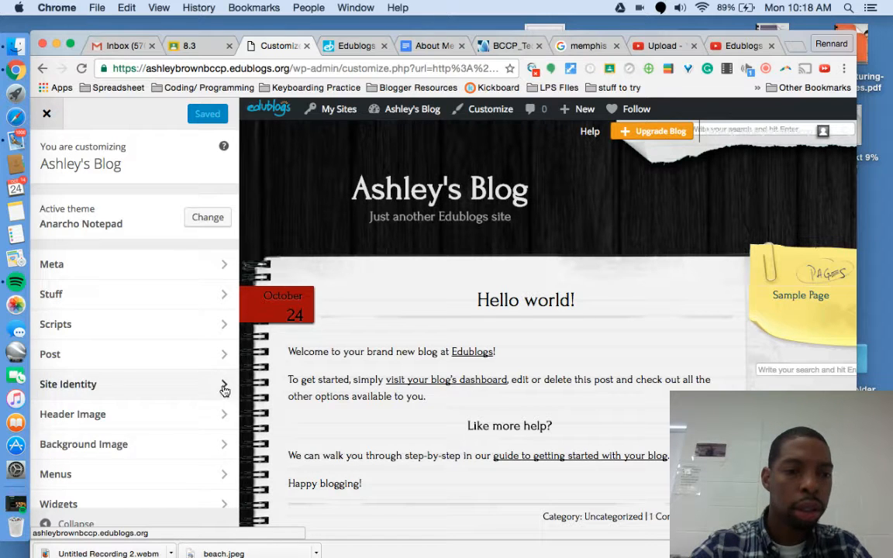
{"action": "scroll", "coordinate": [205, 447], "scroll_direction": "down", "scroll_amount": 1}
{"action": "left_click", "coordinate": [211, 408]}
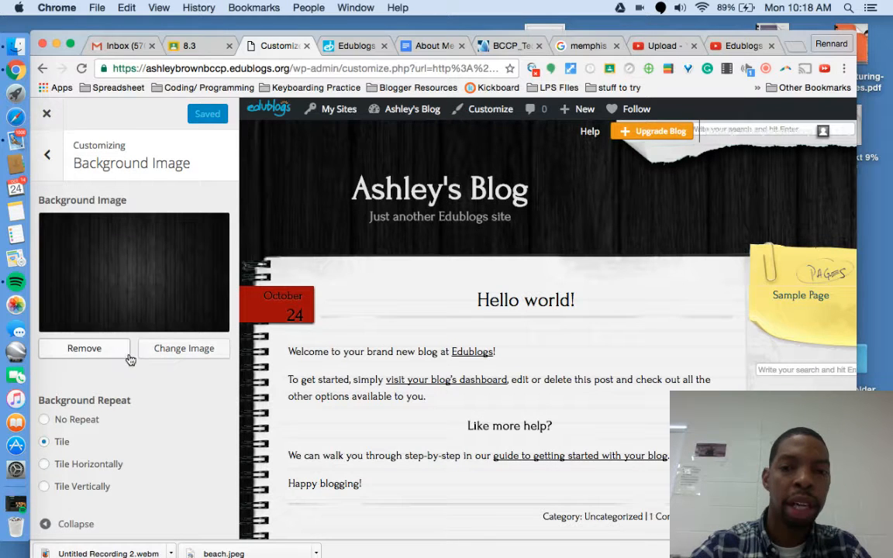
{"action": "scroll", "coordinate": [133, 409], "scroll_direction": "down", "scroll_amount": 3}
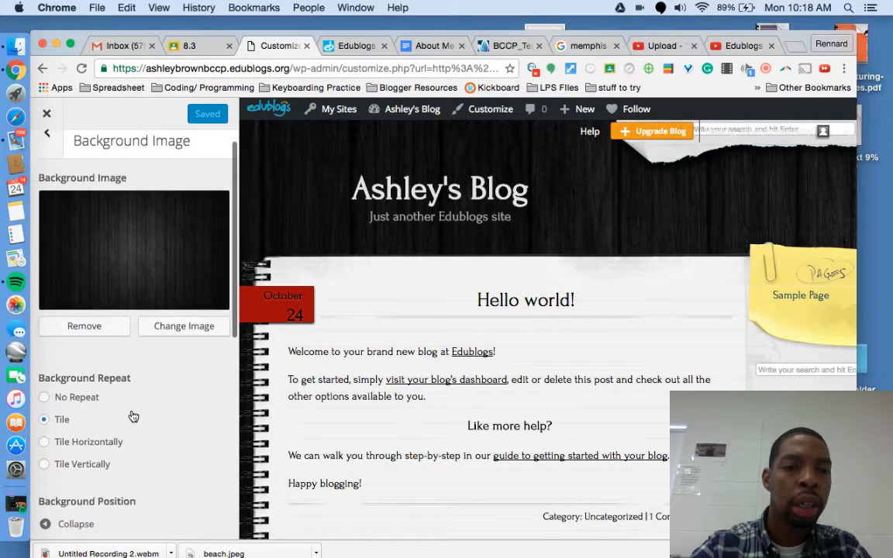
{"action": "scroll", "coordinate": [134, 415], "scroll_direction": "down", "scroll_amount": 1}
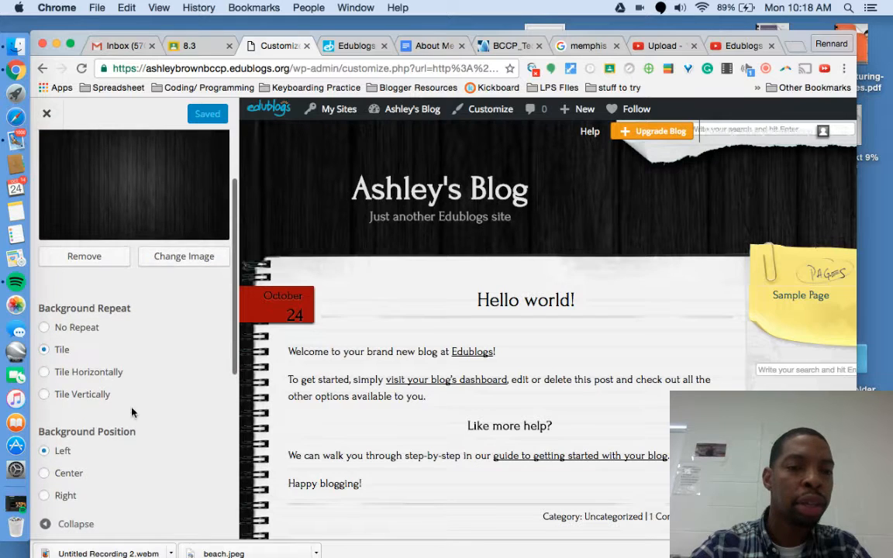
{"action": "left_click", "coordinate": [179, 256]}
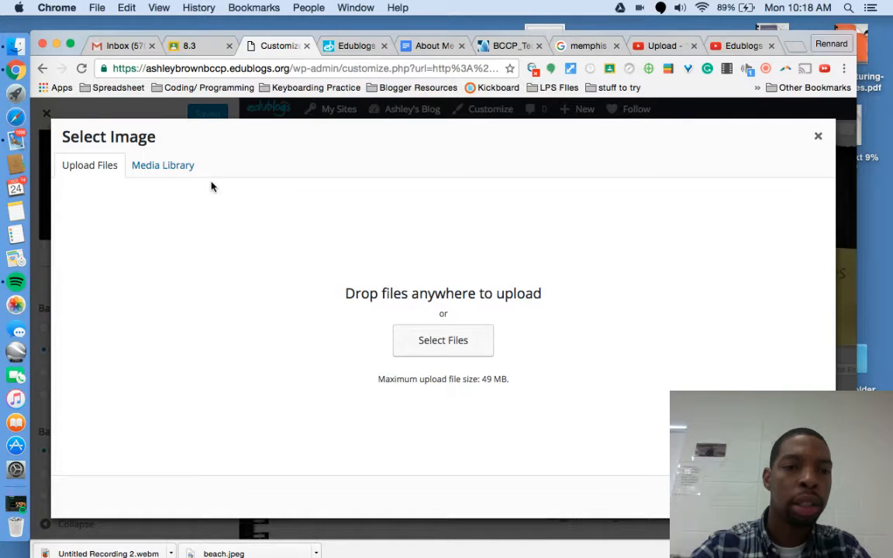
Step: Upload beach.jpeg from Google Drive and set it as the blog's background image
{"action": "left_click", "coordinate": [432, 344]}
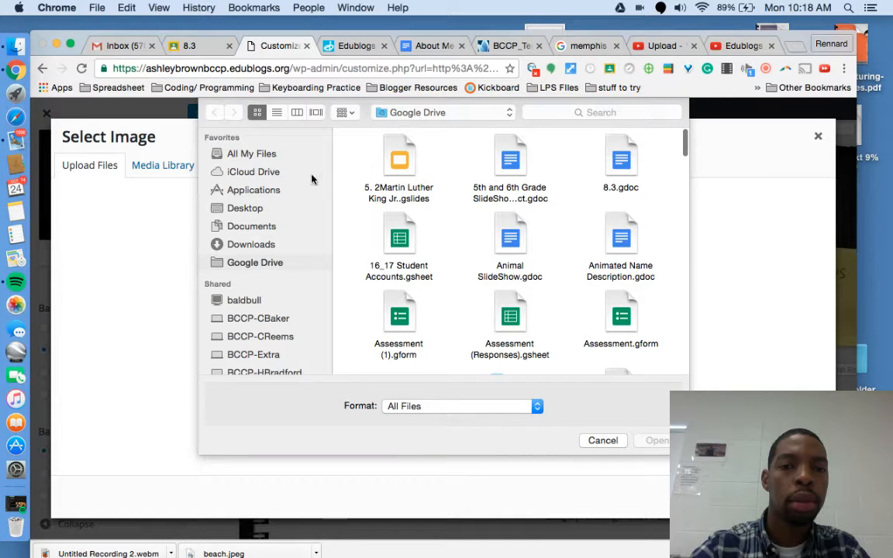
{"action": "left_click", "coordinate": [284, 246]}
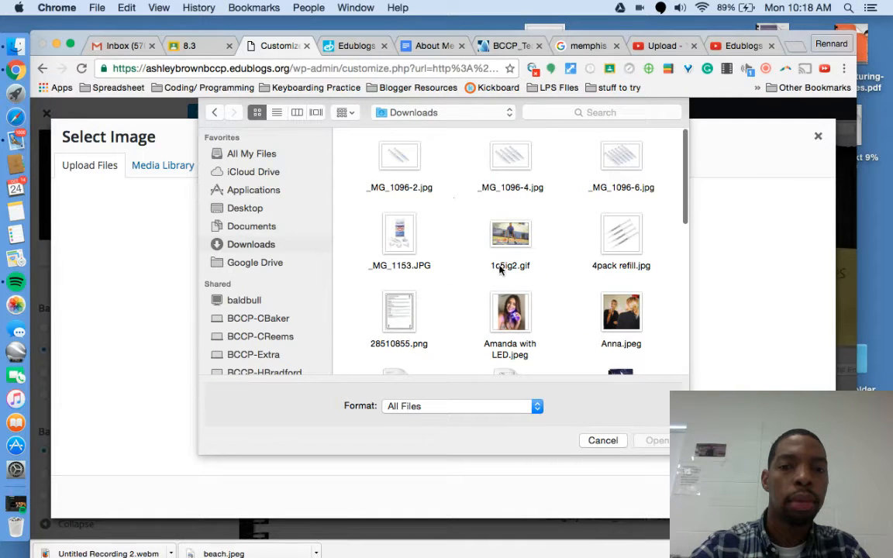
{"action": "scroll", "coordinate": [494, 281], "scroll_direction": "down", "scroll_amount": 10}
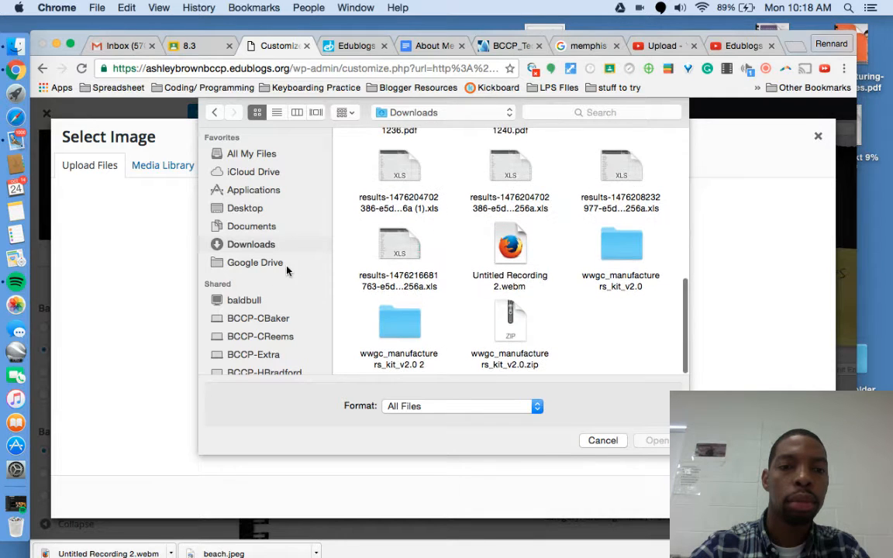
{"action": "left_click", "coordinate": [276, 262]}
{"action": "left_click", "coordinate": [614, 113]}
{"action": "type", "text": "beach"}
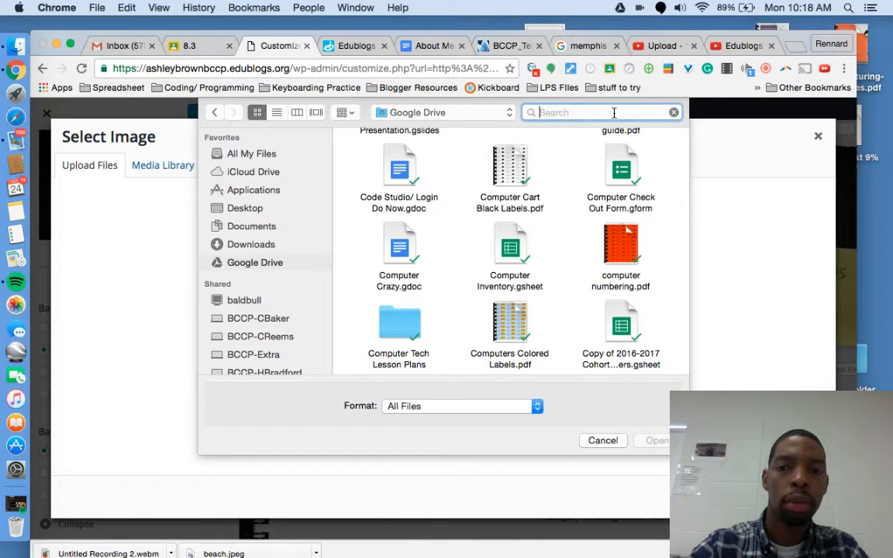
{"action": "key", "text": "Return"}
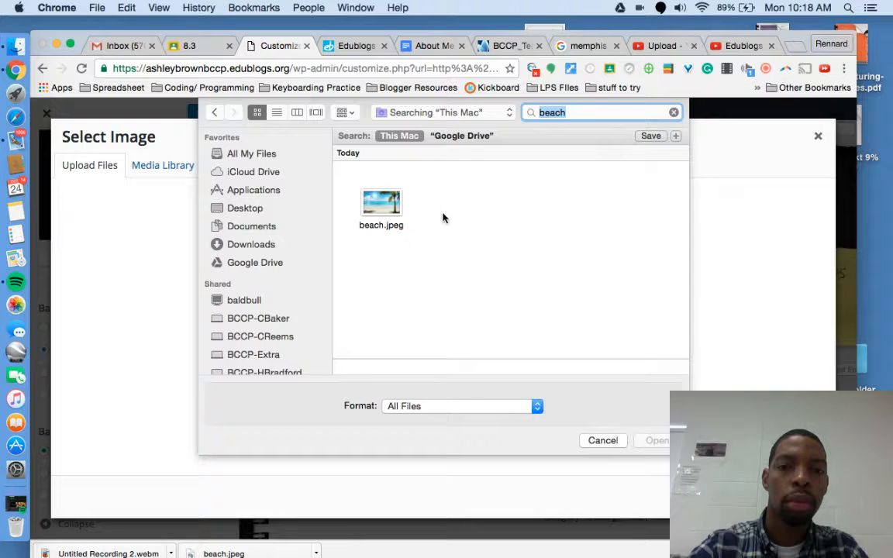
{"action": "left_click", "coordinate": [381, 203]}
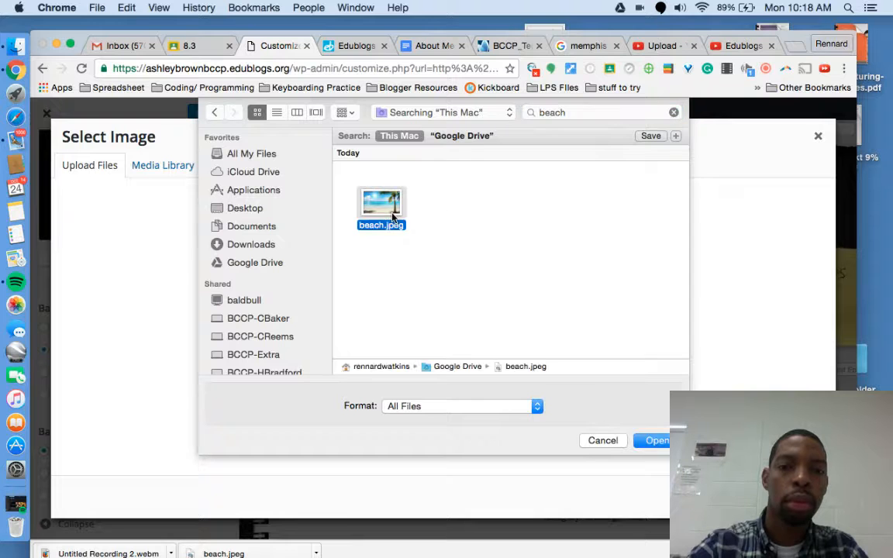
{"action": "left_click", "coordinate": [657, 439]}
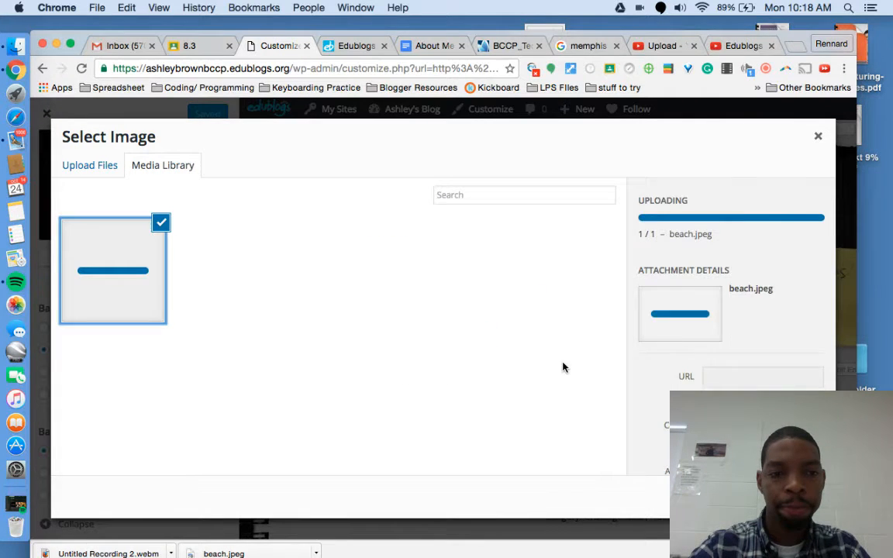
{"action": "left_click", "coordinate": [785, 497]}
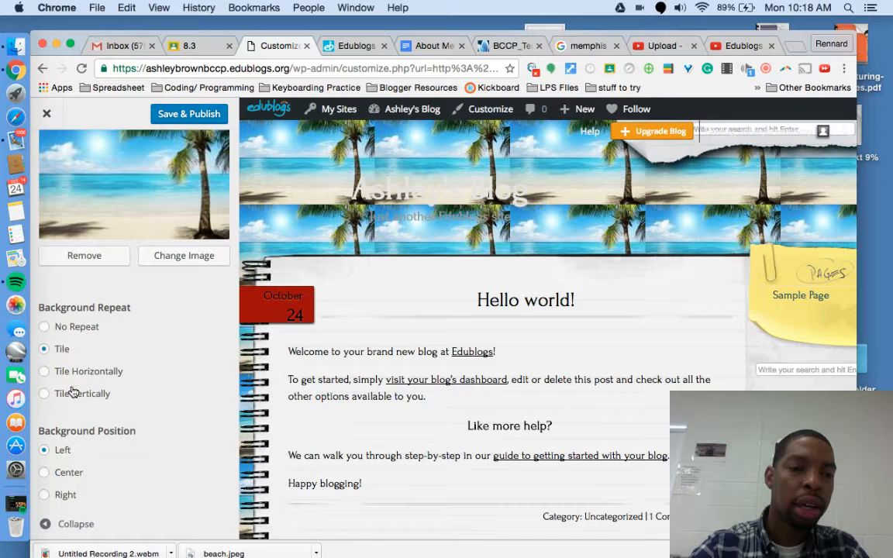
Step: Make the beach background tile horizontally from the Center position
{"action": "left_click", "coordinate": [48, 328]}
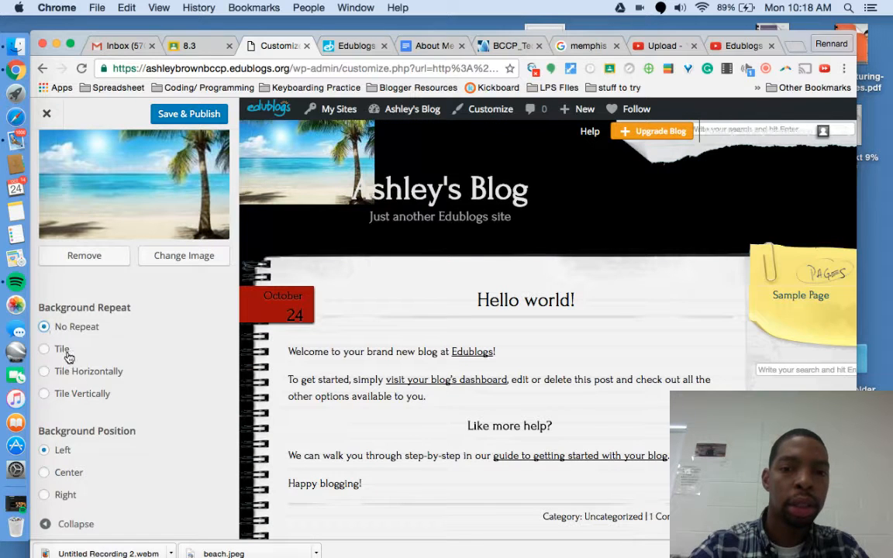
{"action": "left_click", "coordinate": [57, 473]}
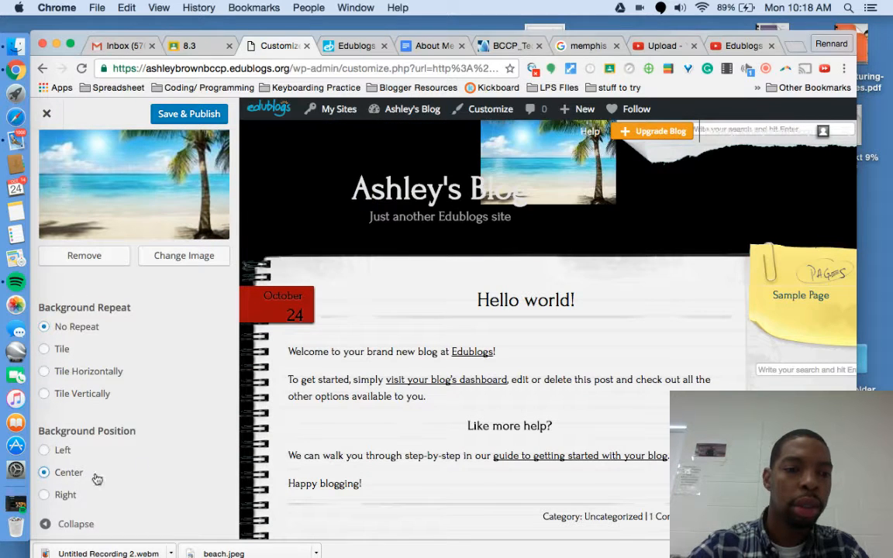
{"action": "left_click", "coordinate": [77, 395]}
{"action": "left_click", "coordinate": [76, 371]}
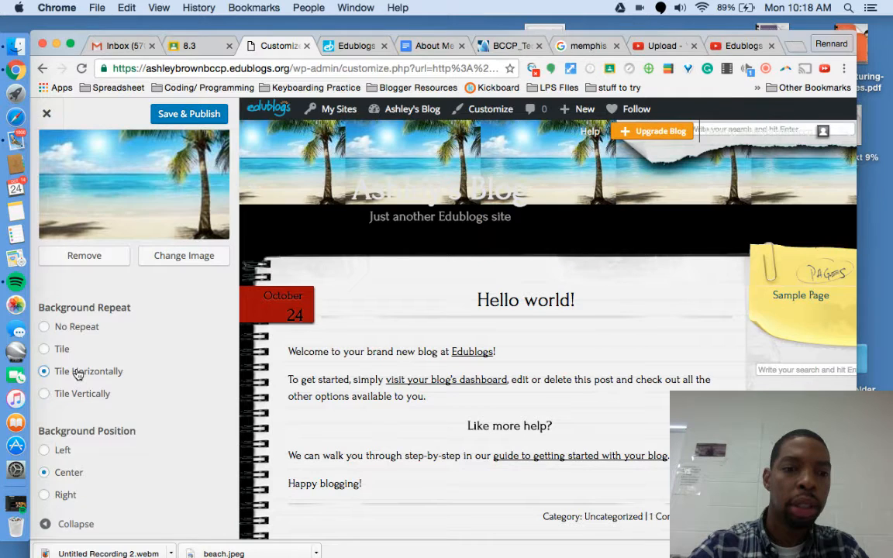
{"action": "scroll", "coordinate": [186, 463], "scroll_direction": "down", "scroll_amount": 5}
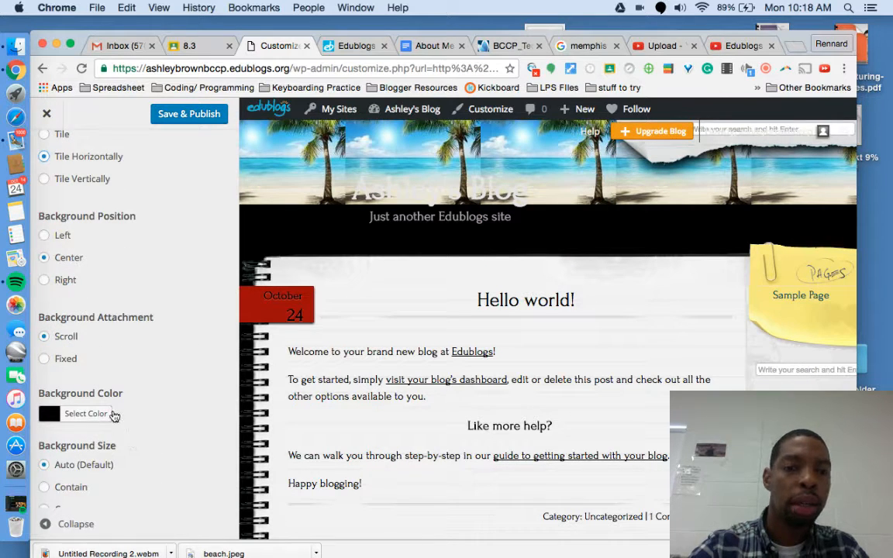
Step: Give the page a pale yellow background colour
{"action": "left_click", "coordinate": [111, 415]}
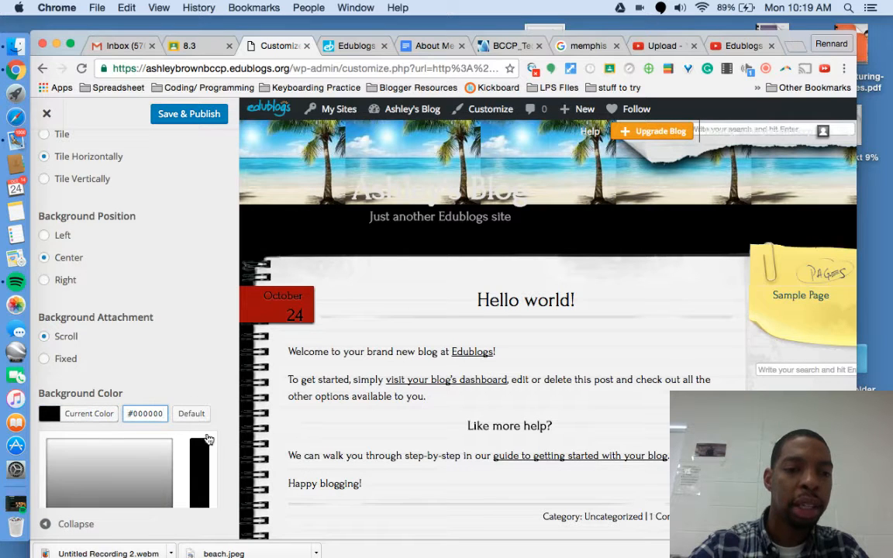
{"action": "scroll", "coordinate": [208, 435], "scroll_direction": "down", "scroll_amount": 3}
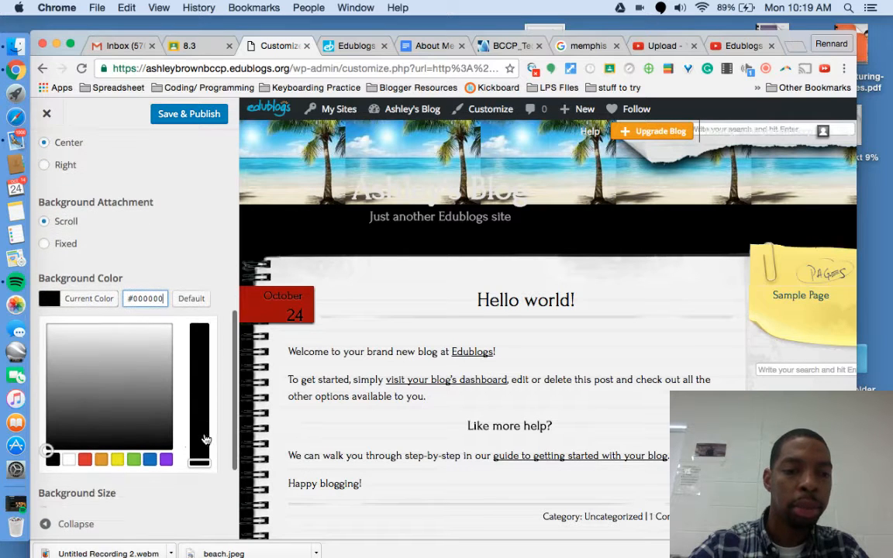
{"action": "left_click", "coordinate": [70, 460]}
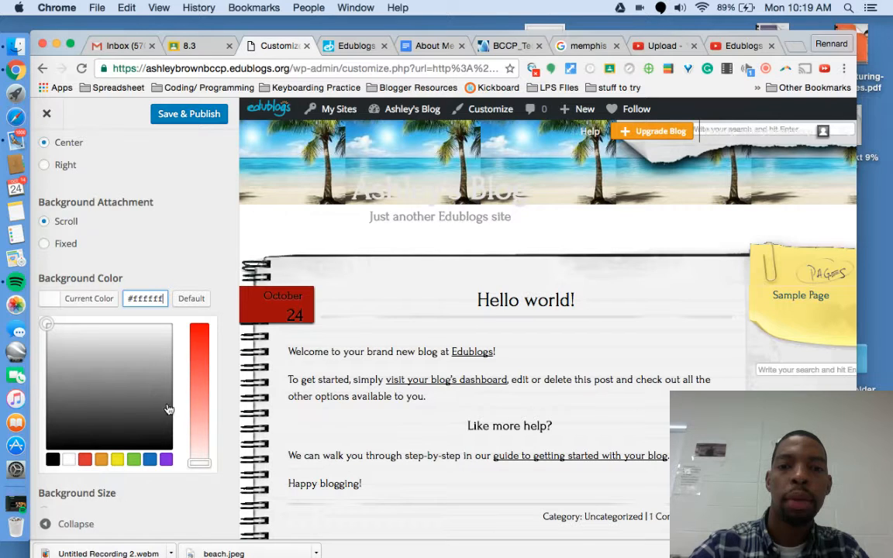
{"action": "left_click", "coordinate": [117, 460]}
{"action": "left_click", "coordinate": [205, 347]}
{"action": "left_click_drag", "start_coordinate": [199, 343], "coordinate": [204, 413]}
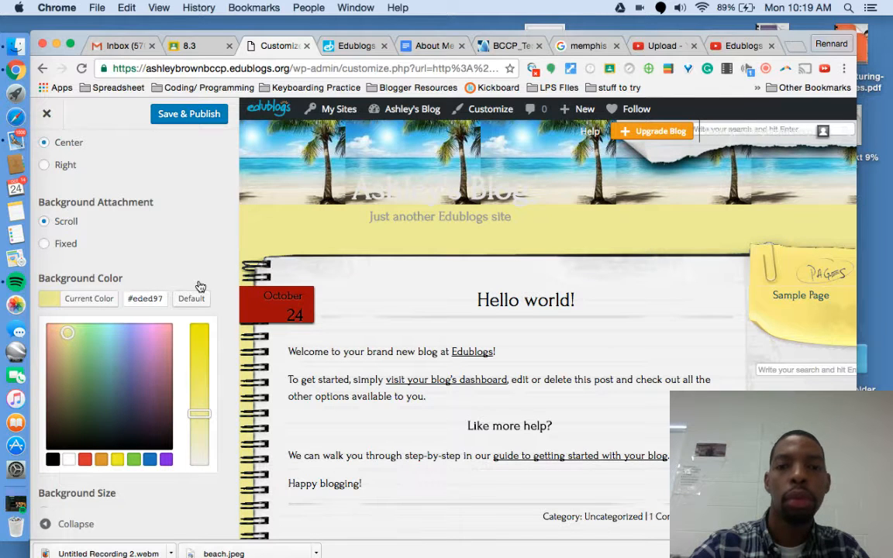
Step: Set the background attachment to Fixed and keep the image size on automatic
{"action": "left_click", "coordinate": [197, 245]}
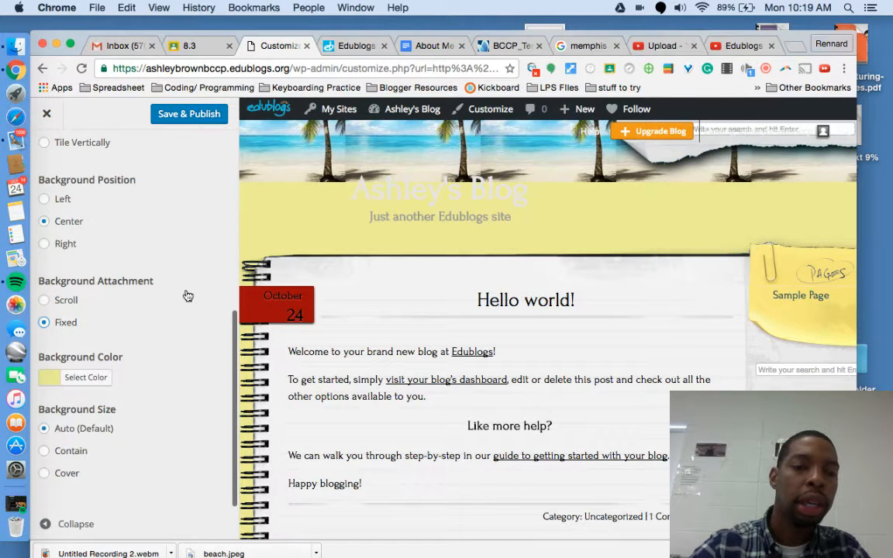
{"action": "scroll", "coordinate": [185, 311], "scroll_direction": "up", "scroll_amount": 2}
{"action": "scroll", "coordinate": [338, 335], "scroll_direction": "down", "scroll_amount": 3}
{"action": "scroll", "coordinate": [338, 334], "scroll_direction": "up", "scroll_amount": 3}
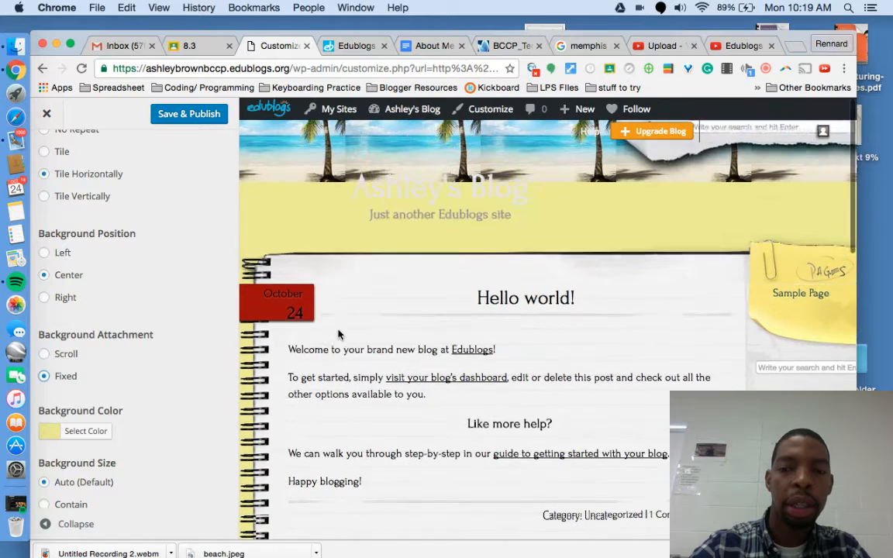
{"action": "scroll", "coordinate": [199, 355], "scroll_direction": "down", "scroll_amount": 2}
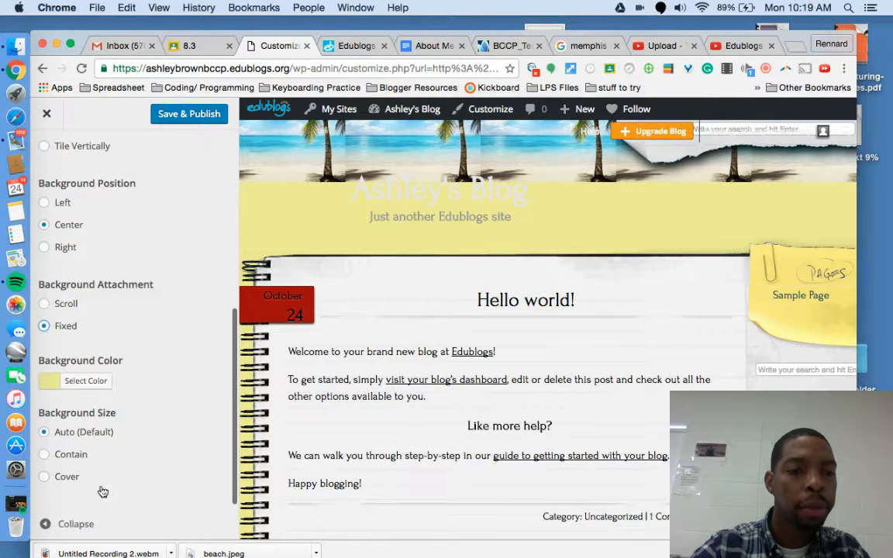
{"action": "left_click", "coordinate": [83, 456]}
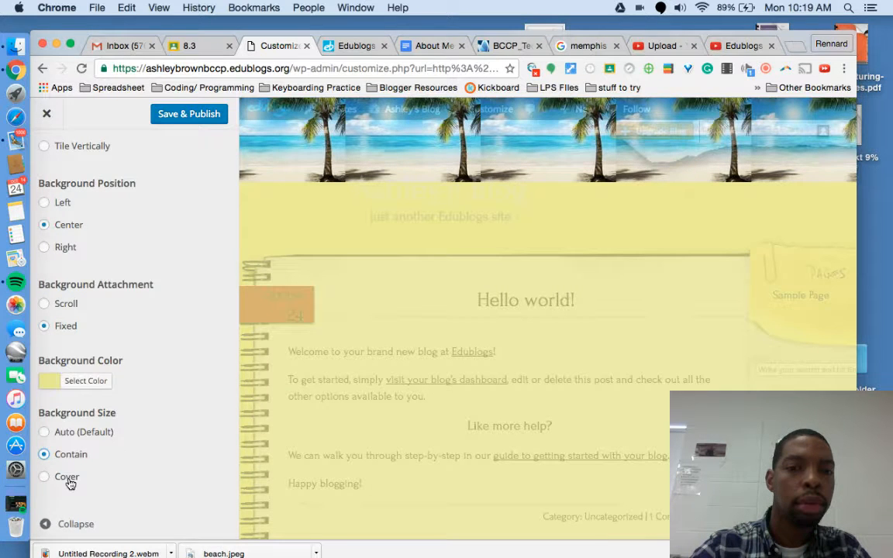
{"action": "left_click", "coordinate": [44, 431]}
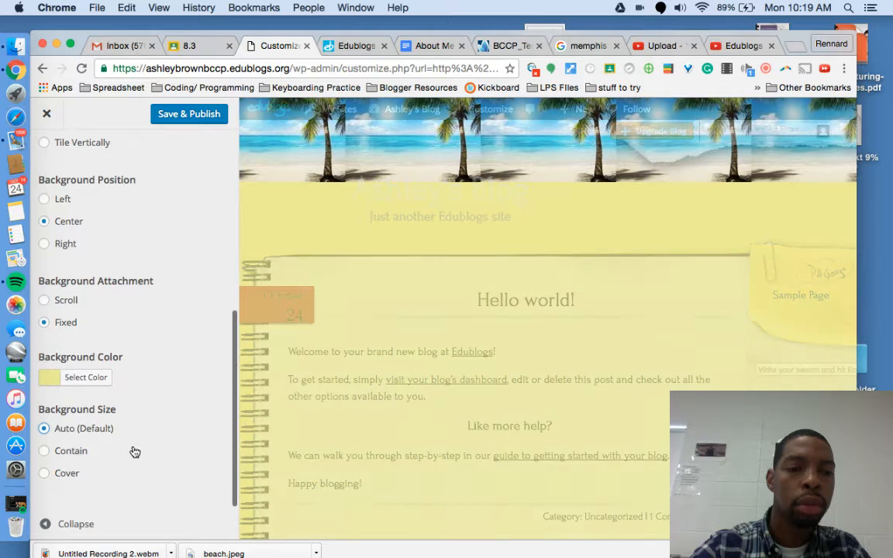
{"action": "scroll", "coordinate": [186, 271], "scroll_direction": "up", "scroll_amount": 8}
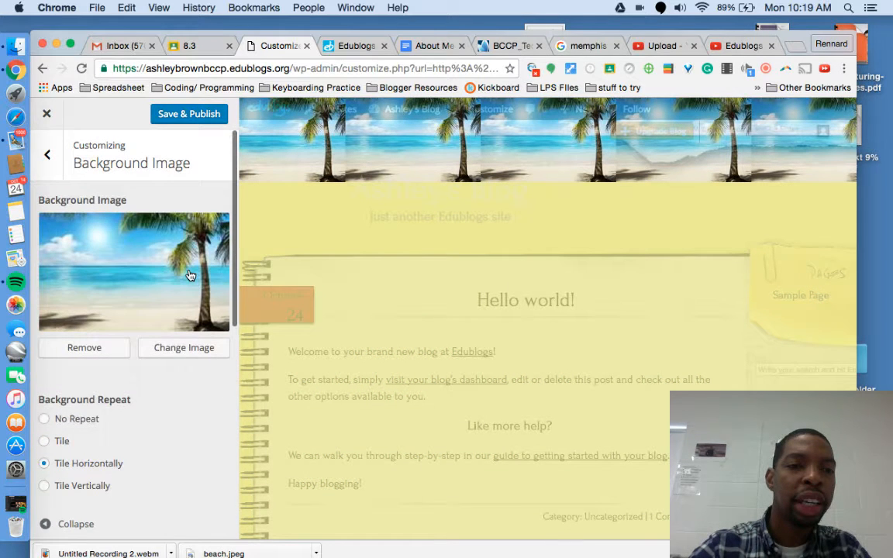
Step: Save and publish the new background, then return to the main customizer menu
{"action": "left_click", "coordinate": [187, 114]}
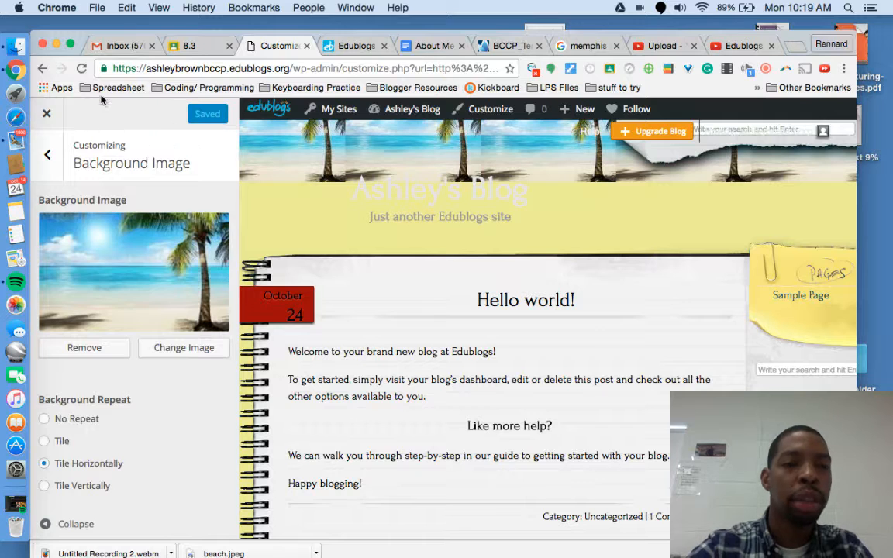
{"action": "left_click", "coordinate": [45, 143]}
{"action": "scroll", "coordinate": [151, 273], "scroll_direction": "down", "scroll_amount": 1}
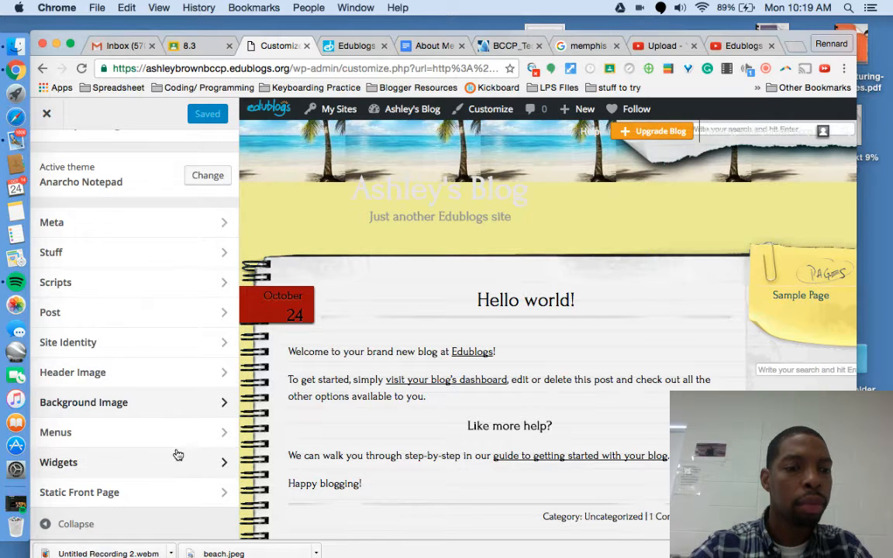
{"action": "scroll", "coordinate": [176, 454], "scroll_direction": "up", "scroll_amount": 1}
{"action": "scroll", "coordinate": [182, 412], "scroll_direction": "up", "scroll_amount": 1}
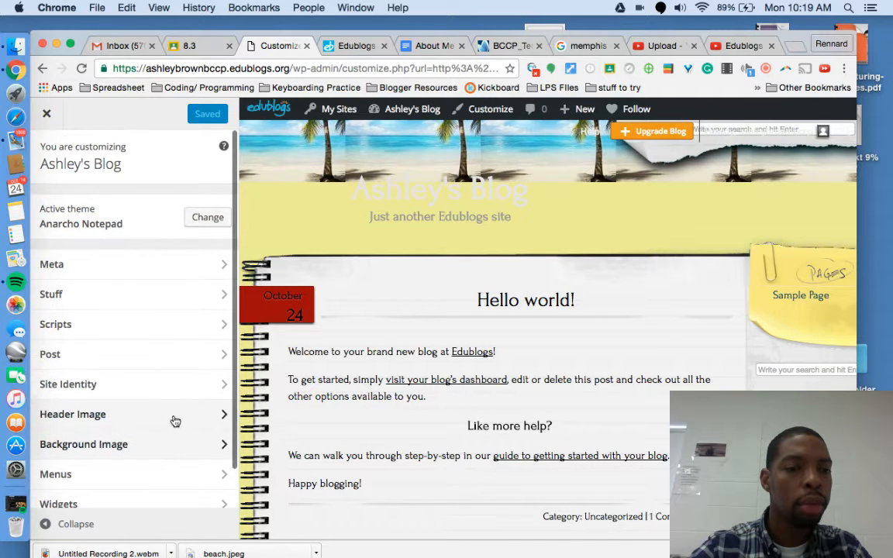
Step: Review the Stuff and Meta customisation panels
{"action": "left_click", "coordinate": [181, 295]}
{"action": "scroll", "coordinate": [183, 273], "scroll_direction": "down", "scroll_amount": 3}
{"action": "scroll", "coordinate": [183, 274], "scroll_direction": "up", "scroll_amount": 3}
{"action": "left_click", "coordinate": [47, 156]}
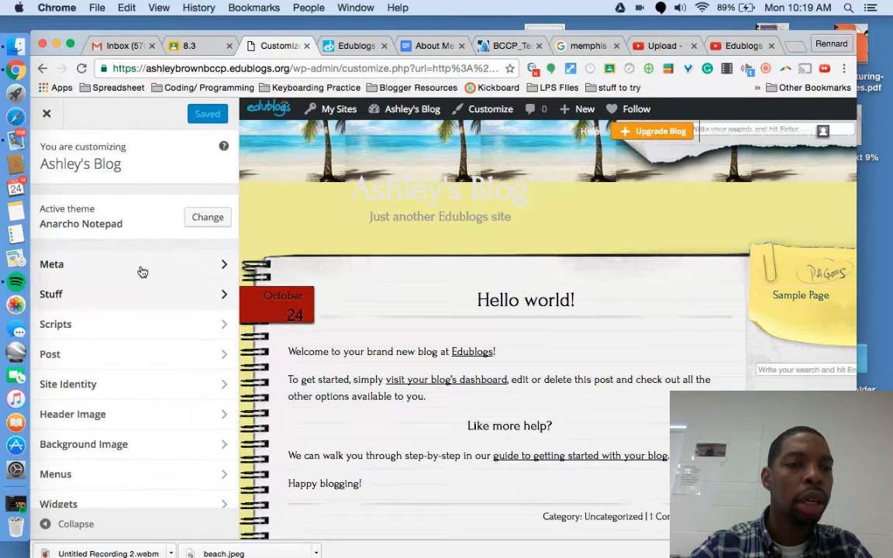
{"action": "left_click", "coordinate": [130, 265]}
{"action": "scroll", "coordinate": [149, 325], "scroll_direction": "down", "scroll_amount": 2}
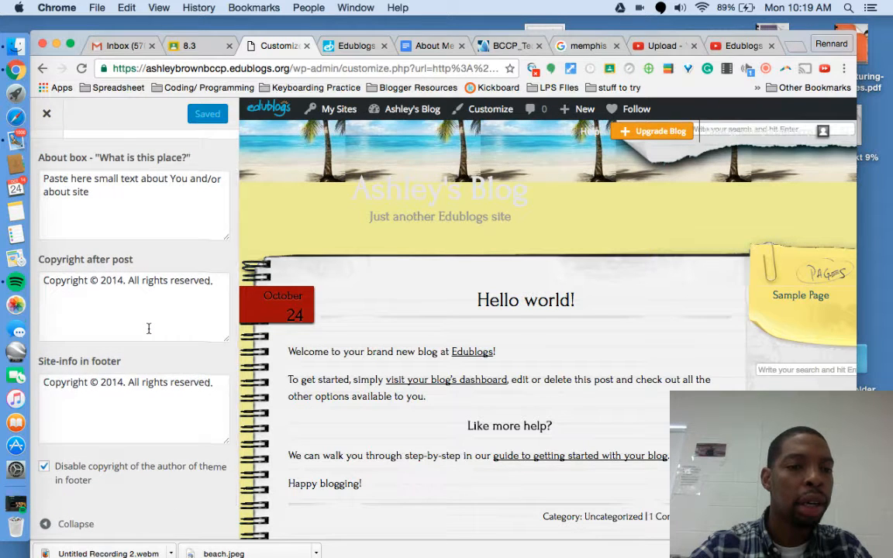
{"action": "scroll", "coordinate": [148, 329], "scroll_direction": "up", "scroll_amount": 2}
Step: Open the Scripts settings to see the empty script fields
{"action": "left_click", "coordinate": [47, 159]}
{"action": "scroll", "coordinate": [163, 343], "scroll_direction": "down", "scroll_amount": 1}
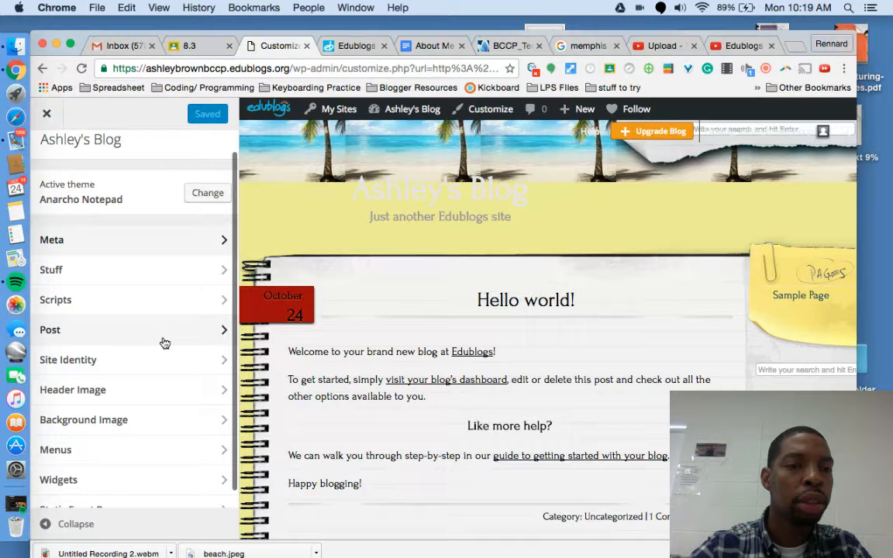
{"action": "left_click", "coordinate": [173, 298]}
{"action": "scroll", "coordinate": [167, 357], "scroll_direction": "down", "scroll_amount": 5}
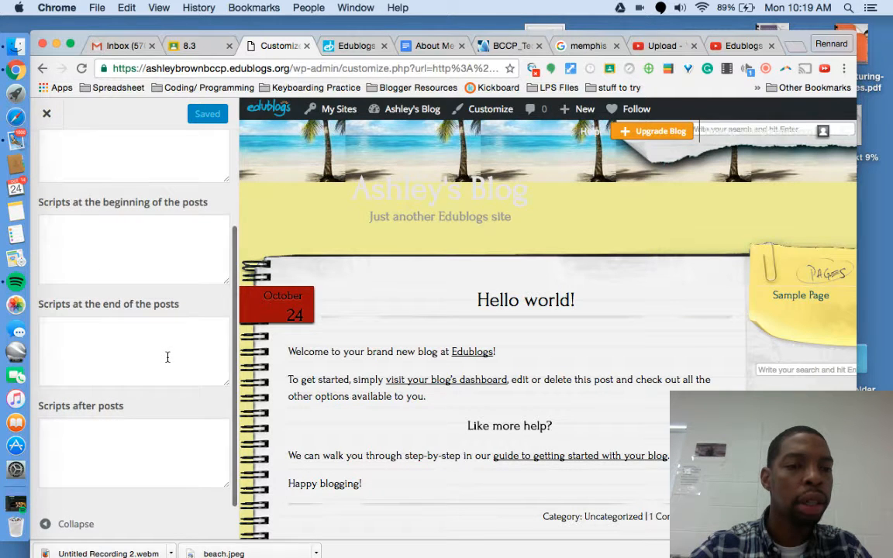
Step: Close the customizer and look over the blog with its new background
{"action": "left_click", "coordinate": [46, 113]}
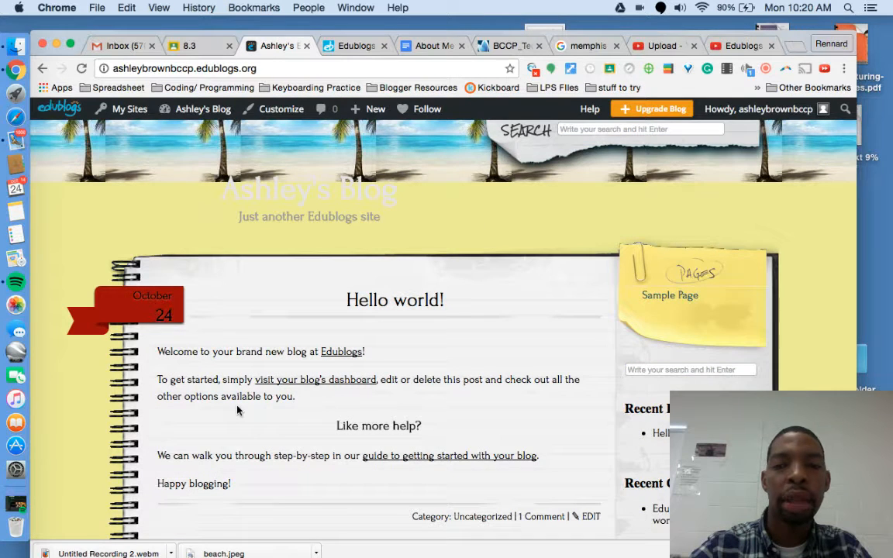
{"action": "scroll", "coordinate": [238, 411], "scroll_direction": "down", "scroll_amount": 8}
{"action": "scroll", "coordinate": [238, 411], "scroll_direction": "up", "scroll_amount": 3}
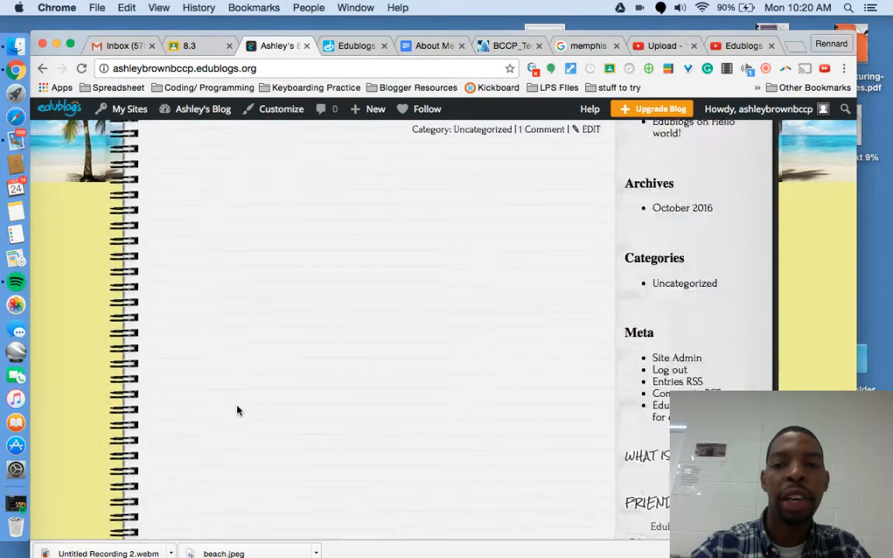
{"action": "scroll", "coordinate": [238, 411], "scroll_direction": "up", "scroll_amount": 10}
Step: Go to the blog's Dashboard and start writing a new blog post
{"action": "mouse_move", "coordinate": [206, 121]}
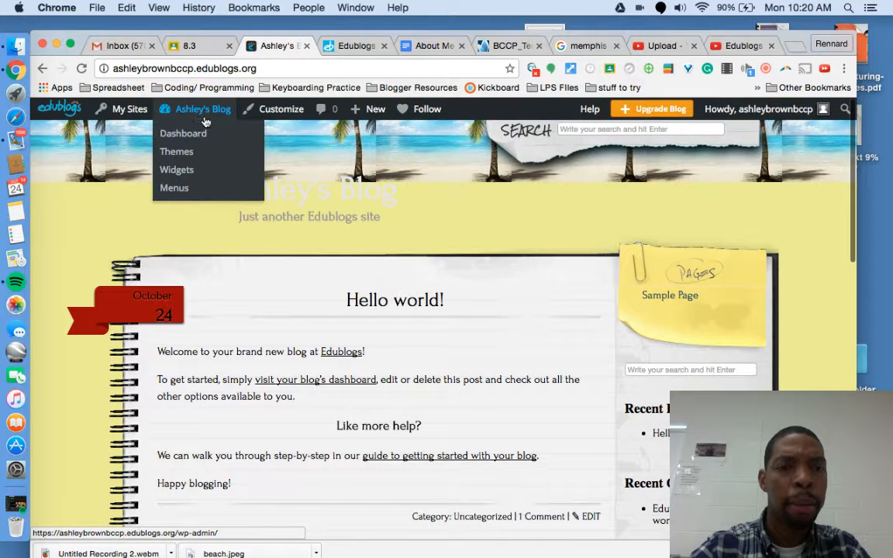
{"action": "left_click", "coordinate": [198, 135]}
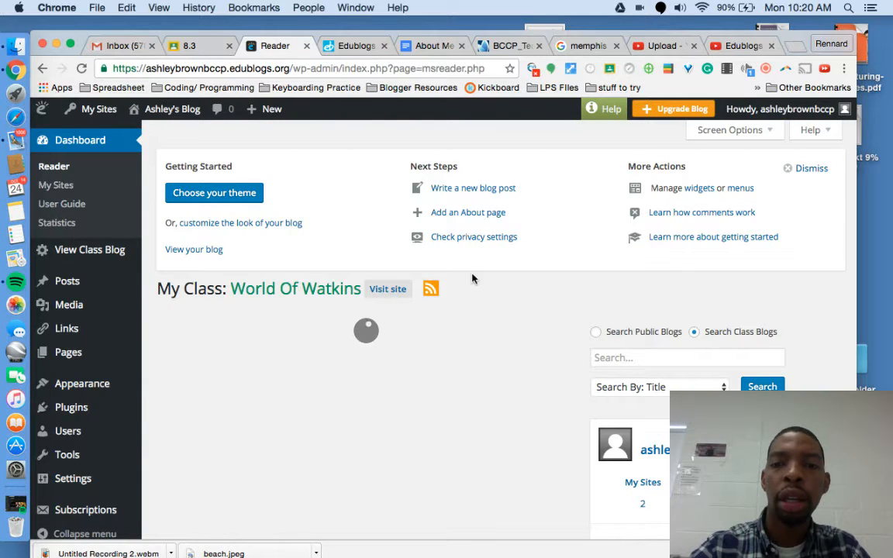
{"action": "left_click", "coordinate": [470, 189]}
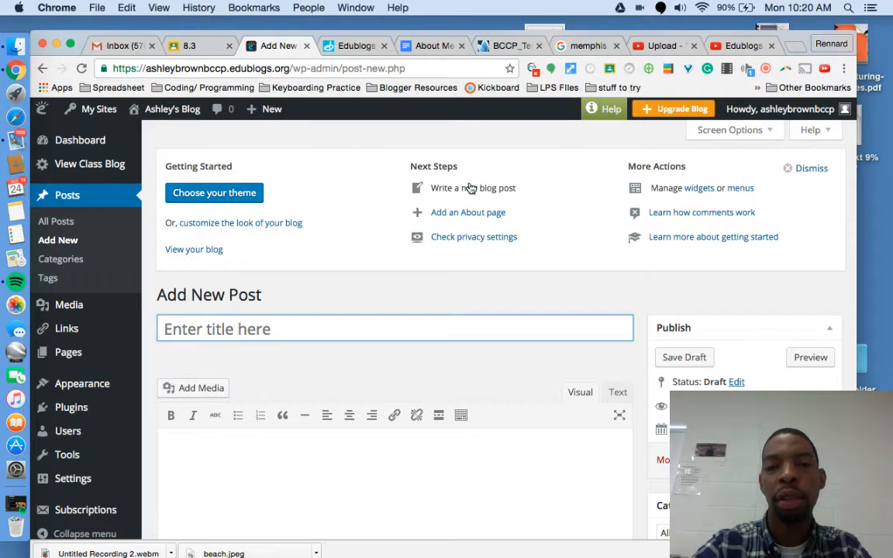
Step: Title the new post 'Memphis Grizzlies Basketball'
{"action": "left_click", "coordinate": [423, 321]}
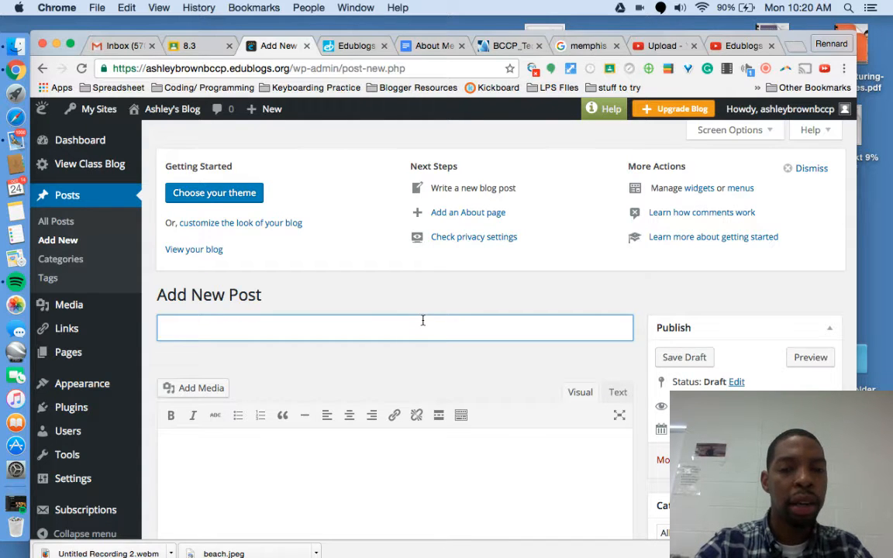
{"action": "type", "text": "Me"}
{"action": "key", "text": "BackSpace"}
{"action": "key", "text": "BackSpace"}
{"action": "type", "text": "Ash"}
{"action": "key", "text": "BackSpace"}
{"action": "key", "text": "BackSpace"}
{"action": "key", "text": "BackSpace"}
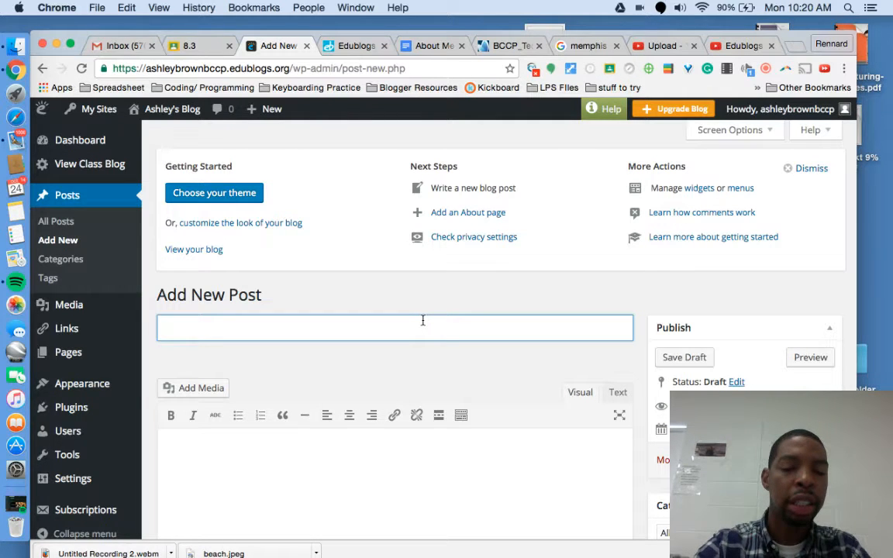
{"action": "type", "text": "Memphis Griz"}
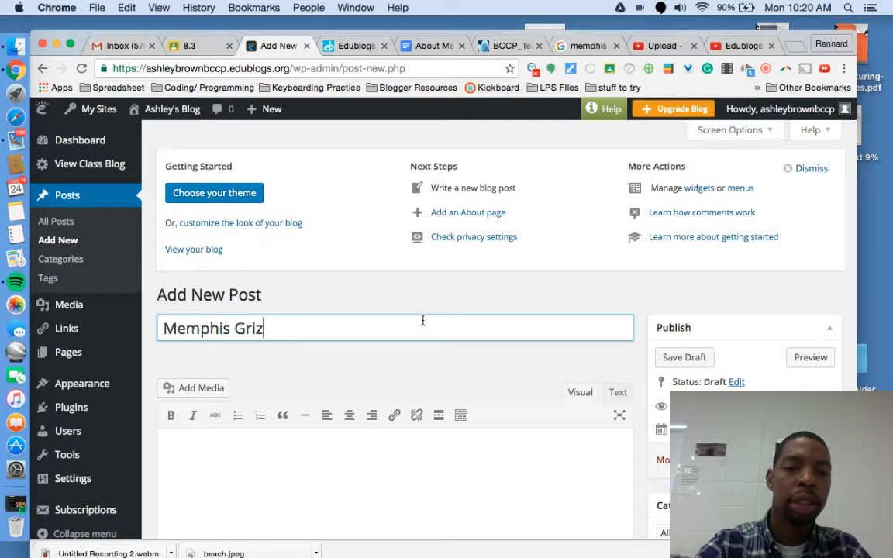
{"action": "type", "text": "zlies"}
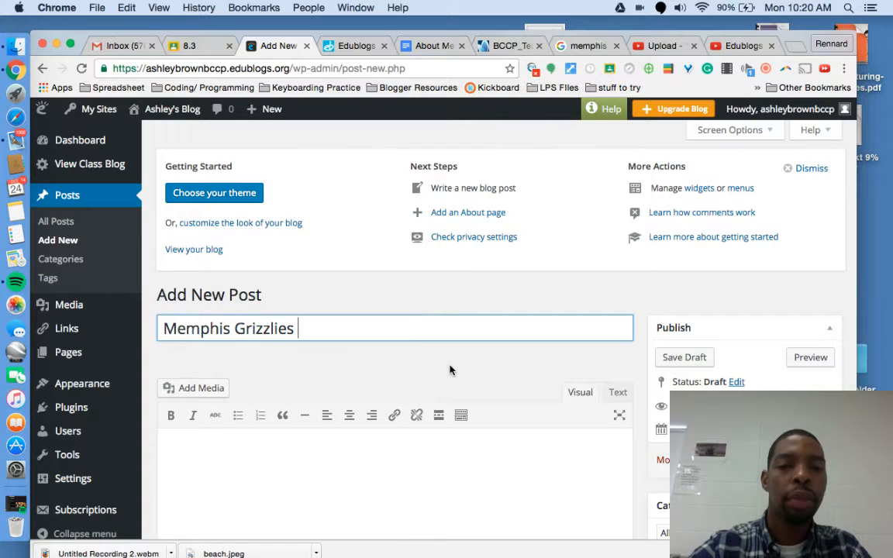
{"action": "scroll", "coordinate": [449, 367], "scroll_direction": "down", "scroll_amount": 3}
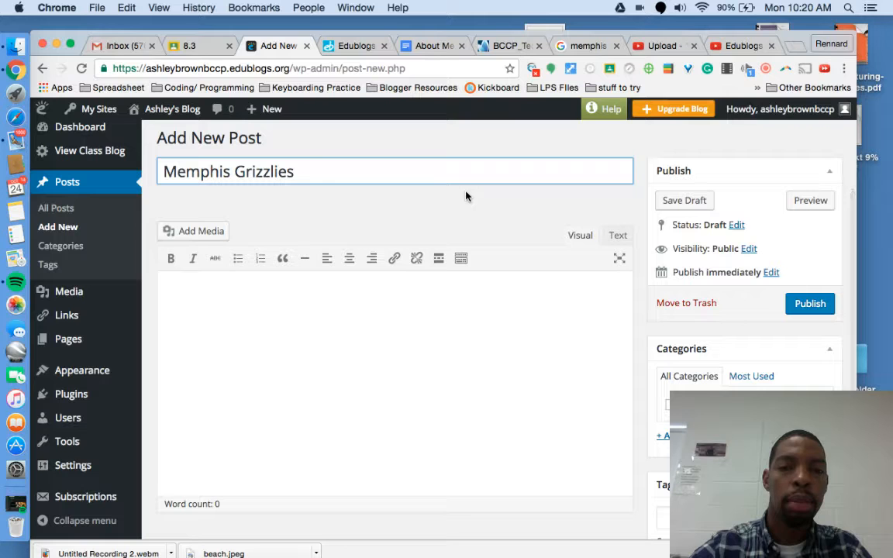
{"action": "type", "text": "Baketb"}
{"action": "key", "text": "BackSpace"}
{"action": "key", "text": "BackSpace"}
{"action": "key", "text": "BackSpace"}
{"action": "key", "text": "BackSpace"}
{"action": "type", "text": "sketball"}
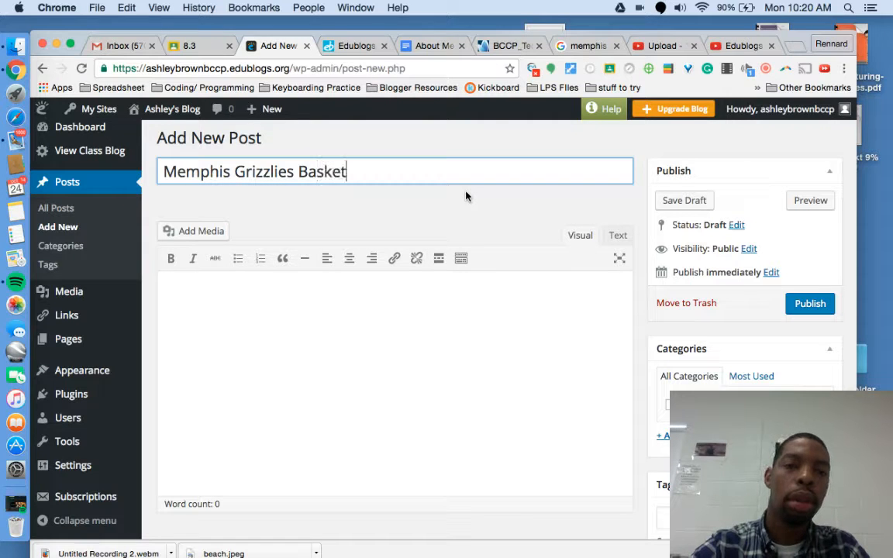
Step: Add the Grizzlies roster paragraph and bear logo to the body and publish the post
{"action": "left_click", "coordinate": [335, 356]}
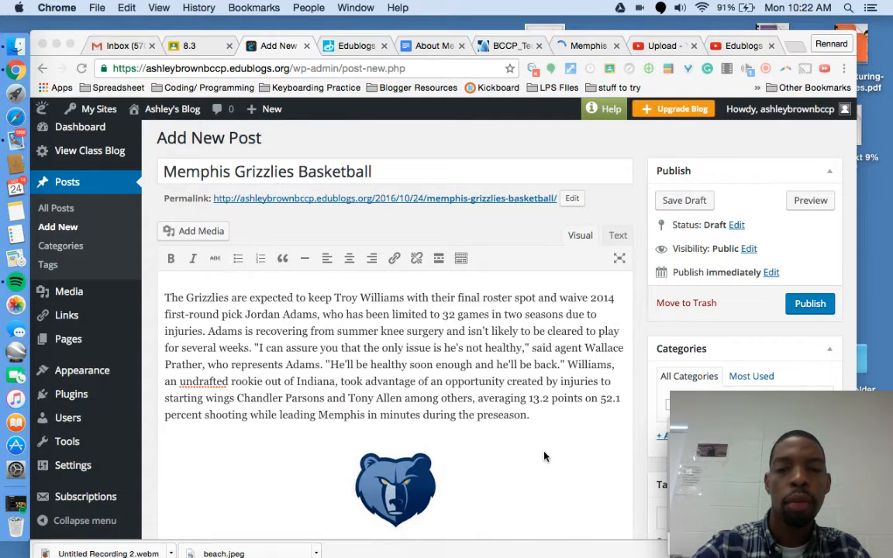
{"action": "left_click", "coordinate": [544, 457]}
{"action": "scroll", "coordinate": [545, 456], "scroll_direction": "down", "scroll_amount": 2}
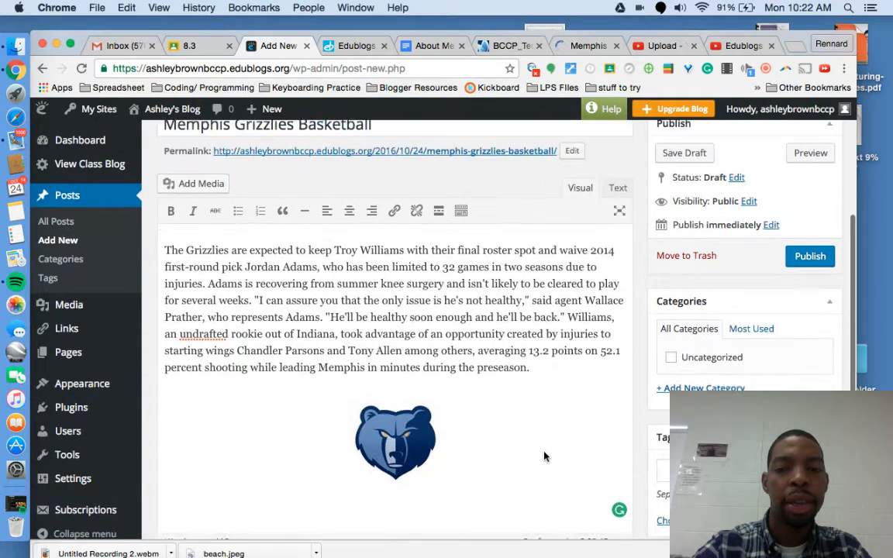
{"action": "scroll", "coordinate": [544, 457], "scroll_direction": "up", "scroll_amount": 1}
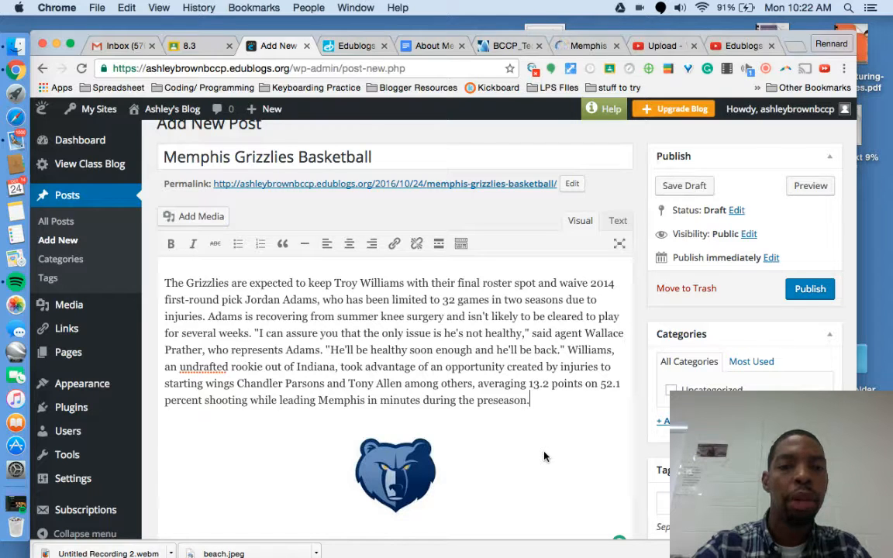
{"action": "scroll", "coordinate": [590, 349], "scroll_direction": "up", "scroll_amount": 2}
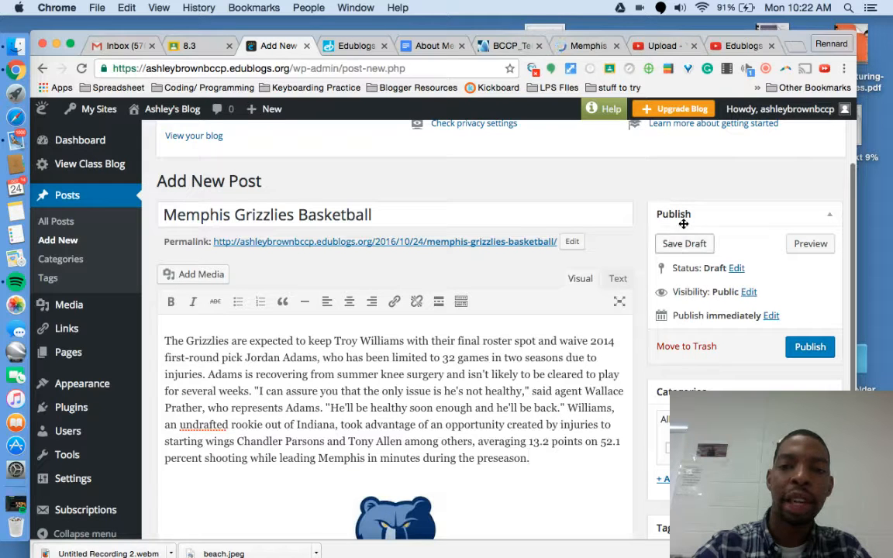
{"action": "left_click", "coordinate": [810, 349]}
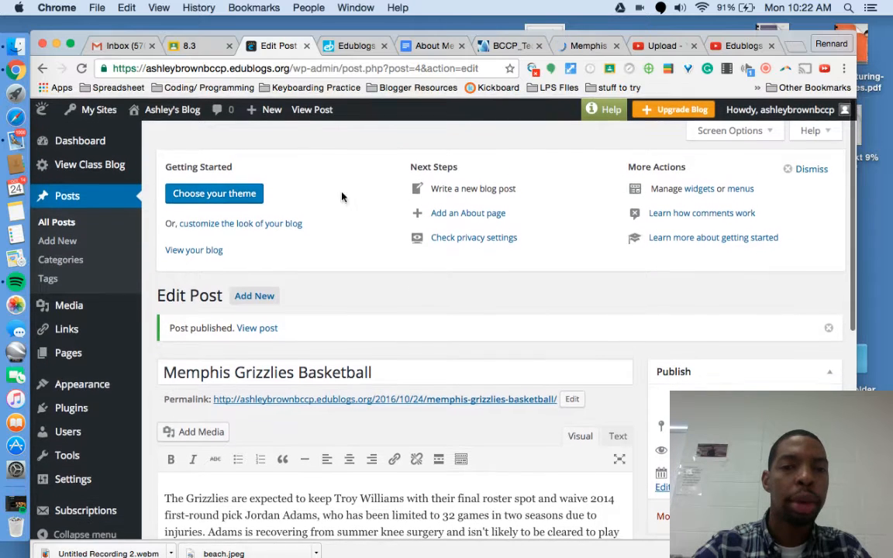
Step: Visit the live site and scroll through the published Memphis Grizzlies Basketball post
{"action": "mouse_move", "coordinate": [159, 113]}
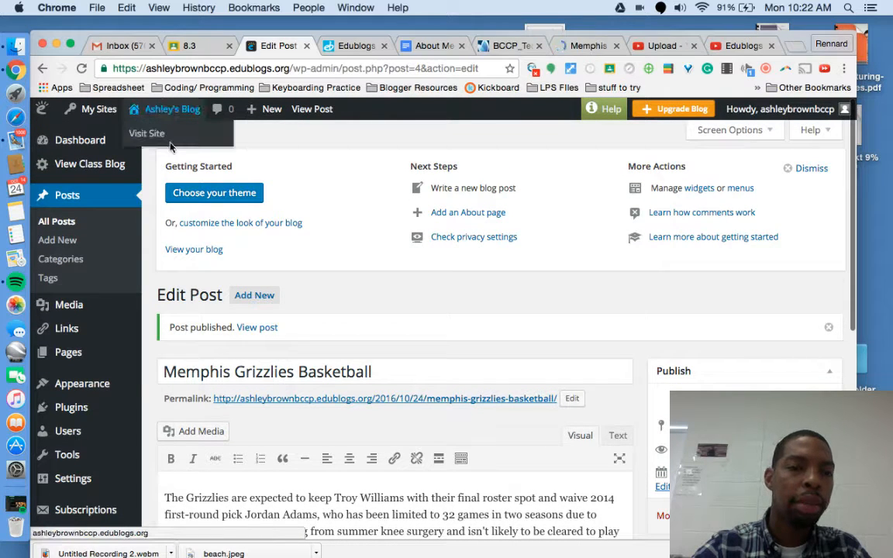
{"action": "left_click", "coordinate": [170, 137]}
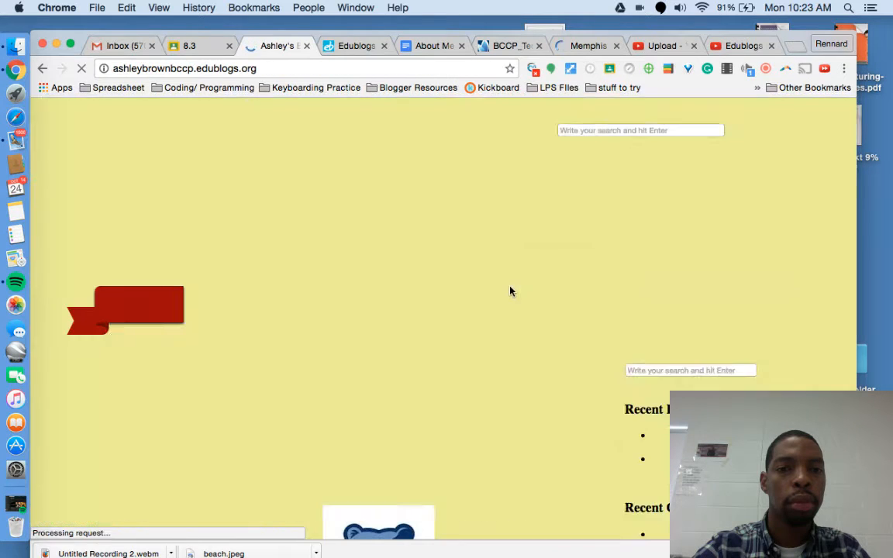
{"action": "scroll", "coordinate": [510, 290], "scroll_direction": "down", "scroll_amount": 3}
{"action": "scroll", "coordinate": [510, 290], "scroll_direction": "up", "scroll_amount": 1}
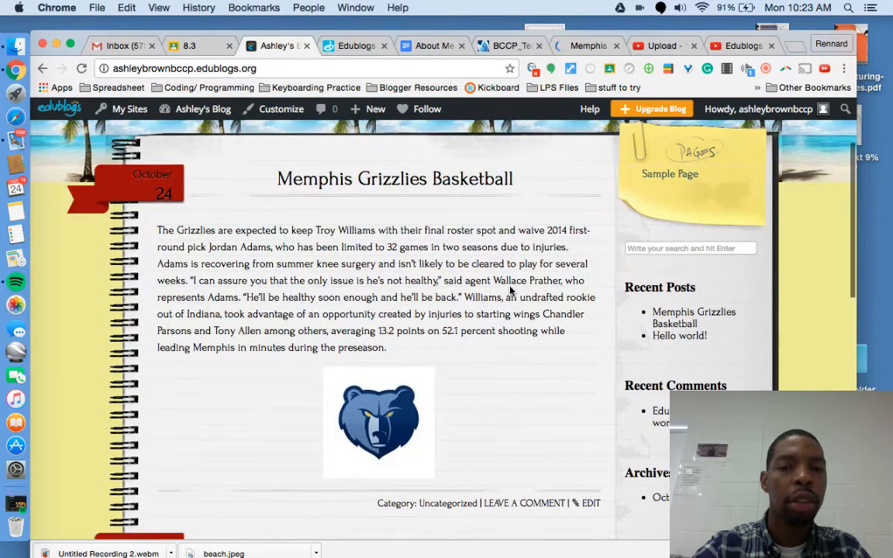
{"action": "scroll", "coordinate": [471, 327], "scroll_direction": "down", "scroll_amount": 2}
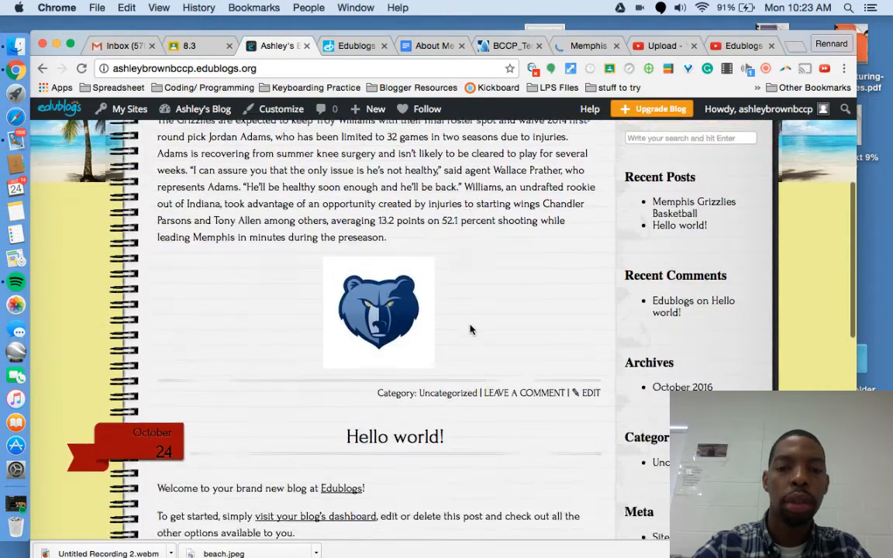
{"action": "scroll", "coordinate": [472, 329], "scroll_direction": "up", "scroll_amount": 4}
{"action": "scroll", "coordinate": [472, 329], "scroll_direction": "up", "scroll_amount": 1}
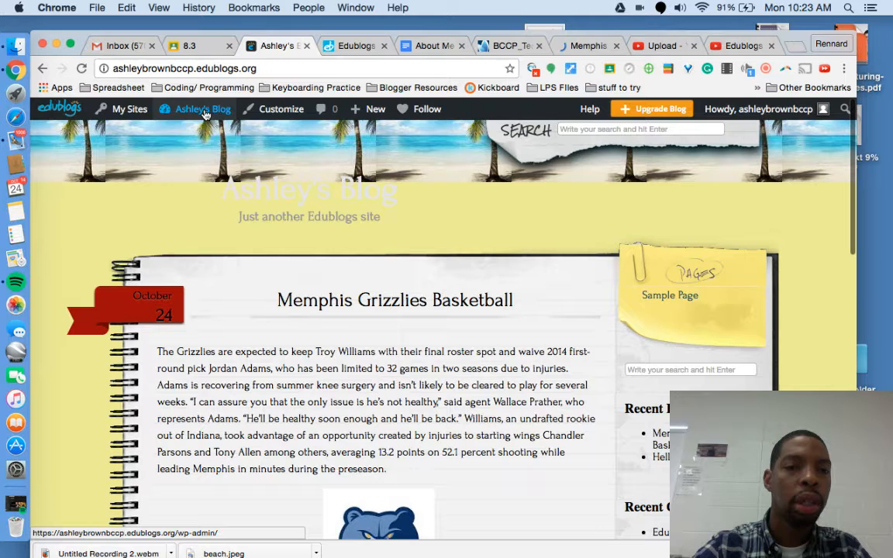
{"action": "mouse_move", "coordinate": [195, 110]}
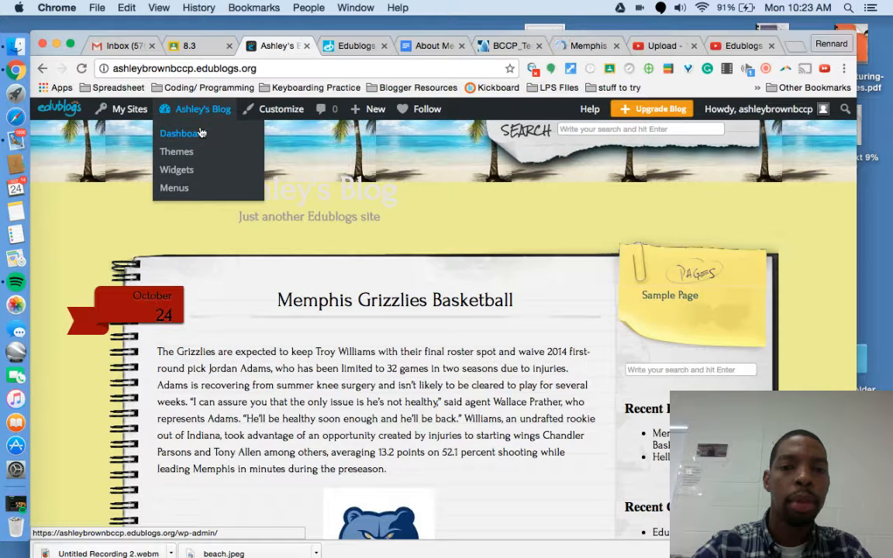
Step: Go back to the Dashboard and view the Grizzlies post in the World Of Watkins class feed
{"action": "left_click", "coordinate": [199, 134]}
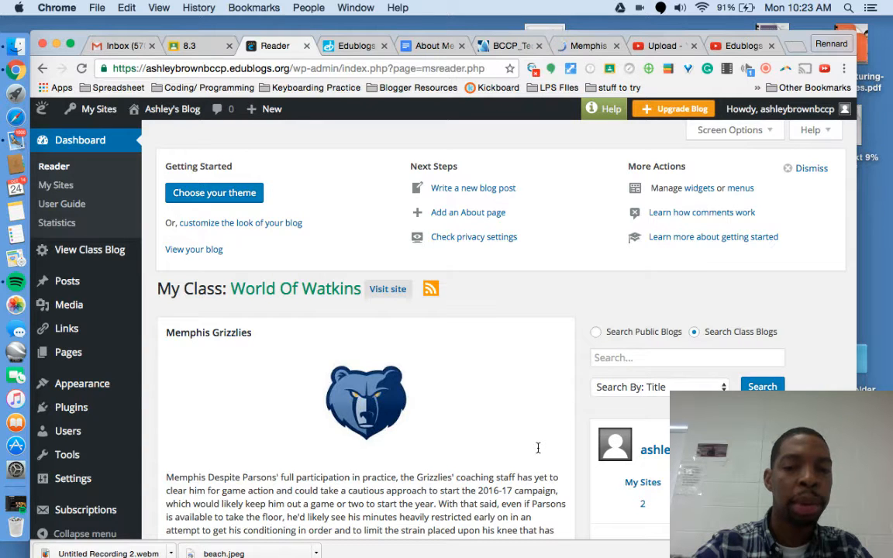
{"action": "scroll", "coordinate": [537, 448], "scroll_direction": "down", "scroll_amount": 5}
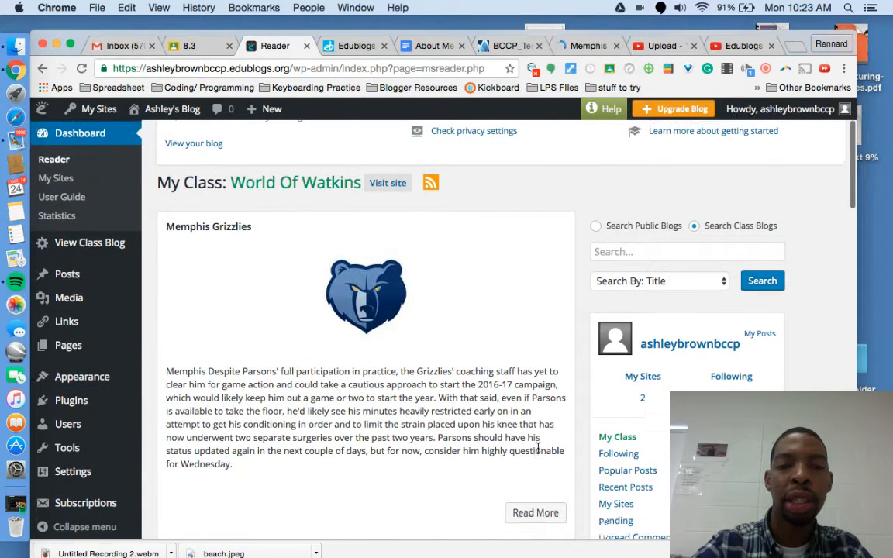
{"action": "scroll", "coordinate": [537, 448], "scroll_direction": "up", "scroll_amount": 1}
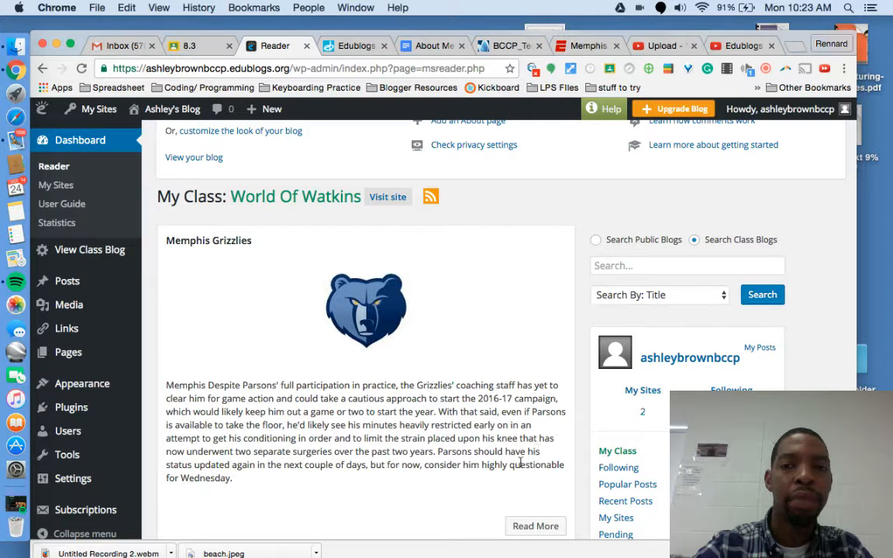
{"action": "scroll", "coordinate": [531, 421], "scroll_direction": "up", "scroll_amount": 3}
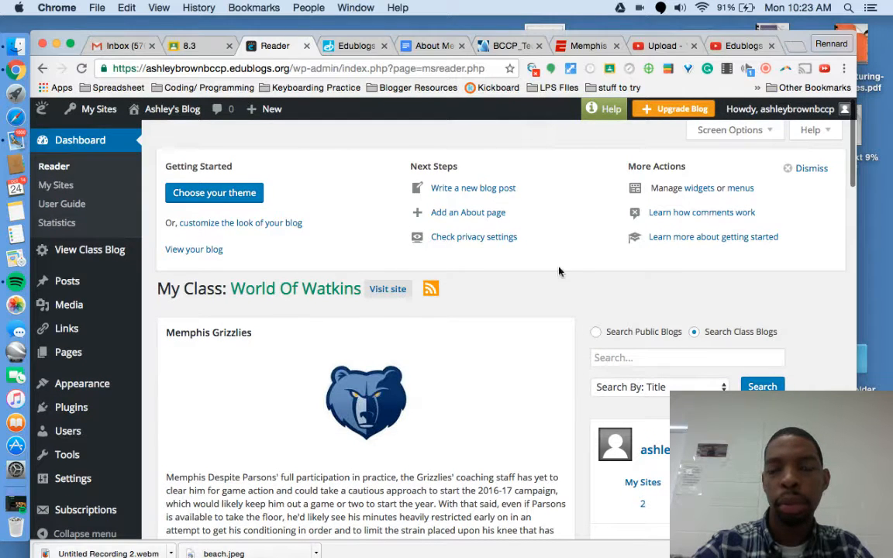
Step: Start a new About page titled 'About Me' and place the cursor in its empty body
{"action": "left_click", "coordinate": [463, 216]}
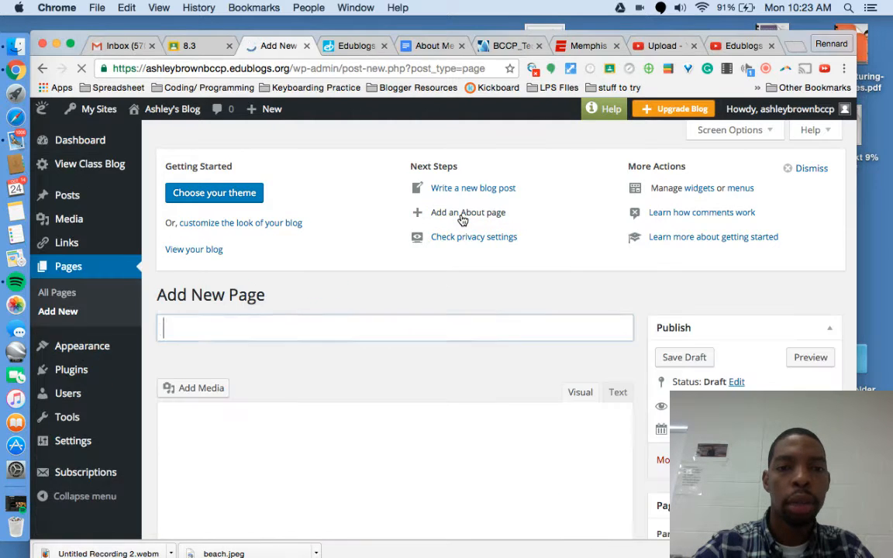
{"action": "scroll", "coordinate": [385, 393], "scroll_direction": "down", "scroll_amount": 1}
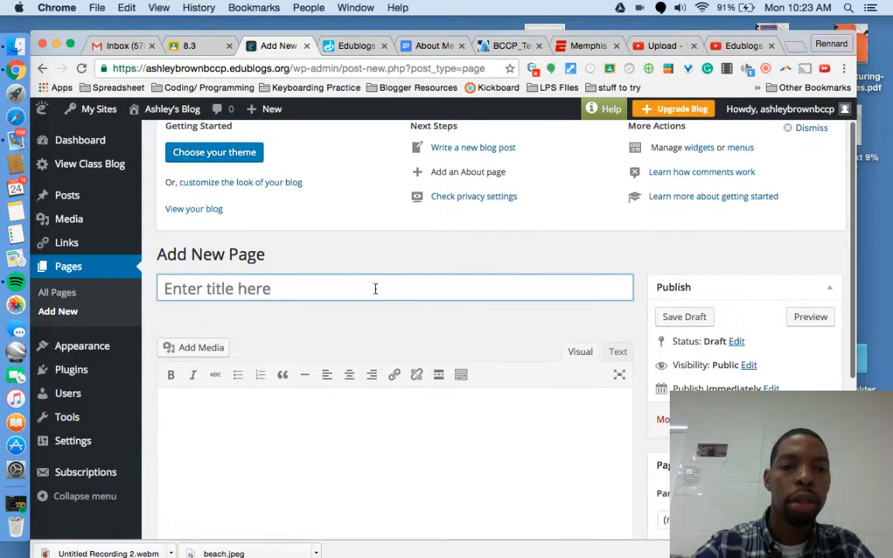
{"action": "type", "text": "A=A="}
{"action": "key", "text": "BackSpace"}
{"action": "key", "text": "BackSpace"}
{"action": "key", "text": "BackSpace"}
{"action": "type", "text": "bout A"}
{"action": "key", "text": "BackSpace"}
{"action": "type", "text": "Me"}
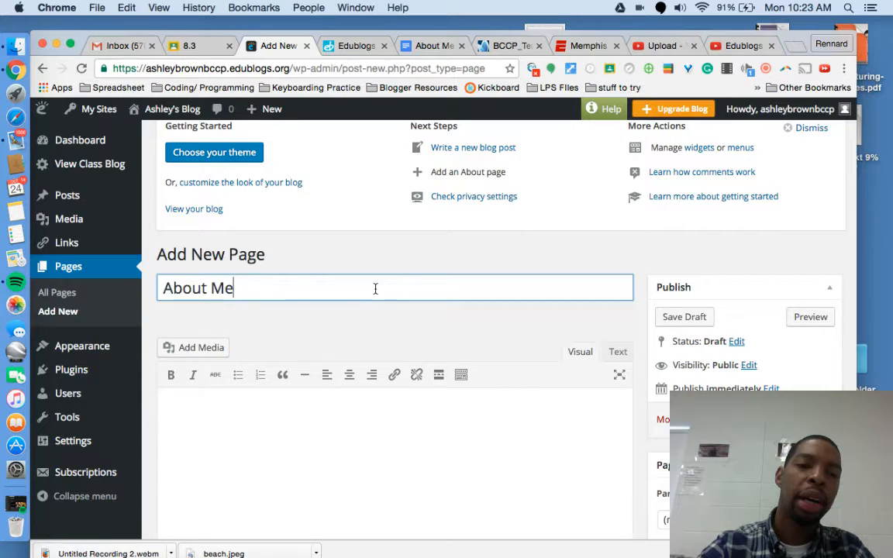
{"action": "scroll", "coordinate": [304, 380], "scroll_direction": "down", "scroll_amount": 1}
{"action": "left_click", "coordinate": [293, 383]}
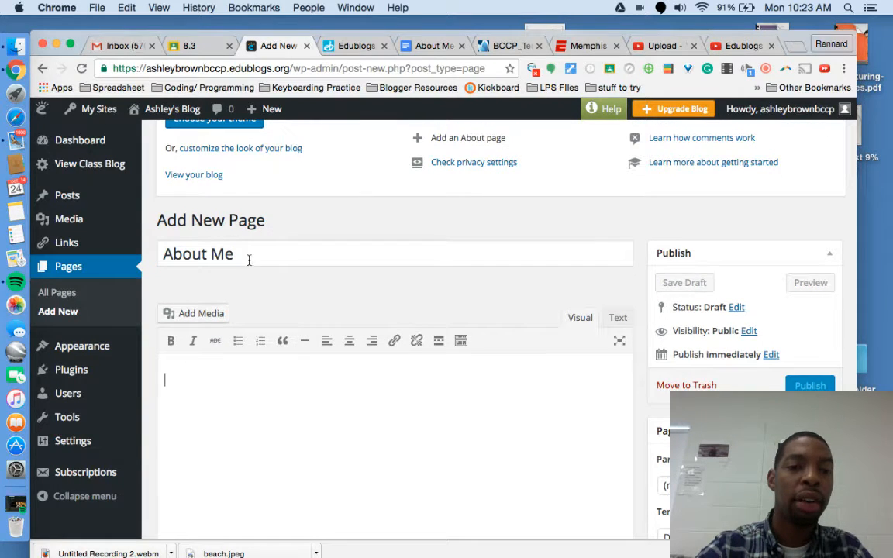
{"action": "scroll", "coordinate": [244, 435], "scroll_direction": "up", "scroll_amount": 2}
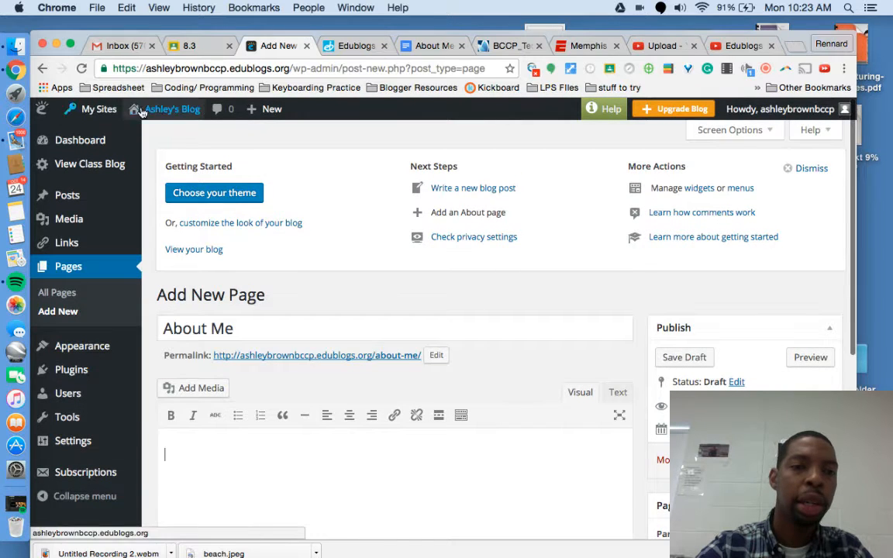
{"action": "scroll", "coordinate": [342, 524], "scroll_direction": "down", "scroll_amount": 3}
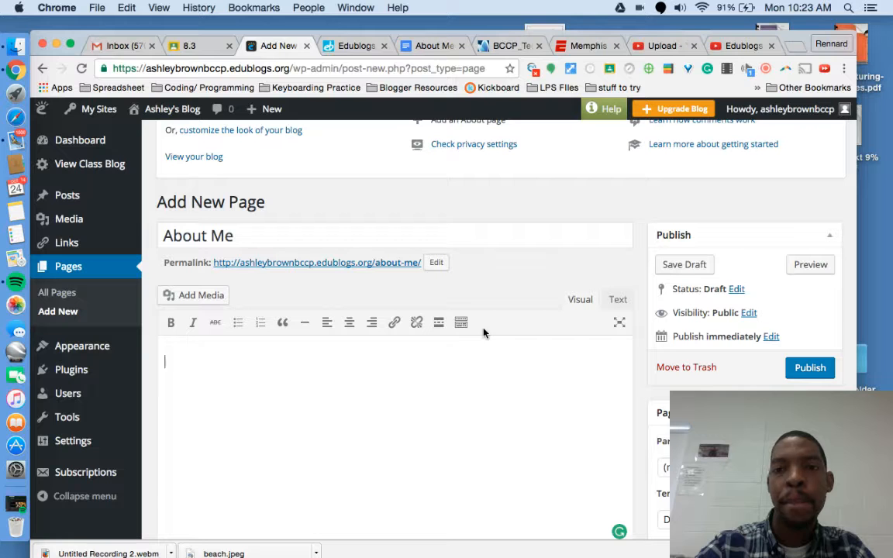
Step: Switch to the 8.3 Classroom stream and open the About Me Page attachment
{"action": "left_click", "coordinate": [186, 47]}
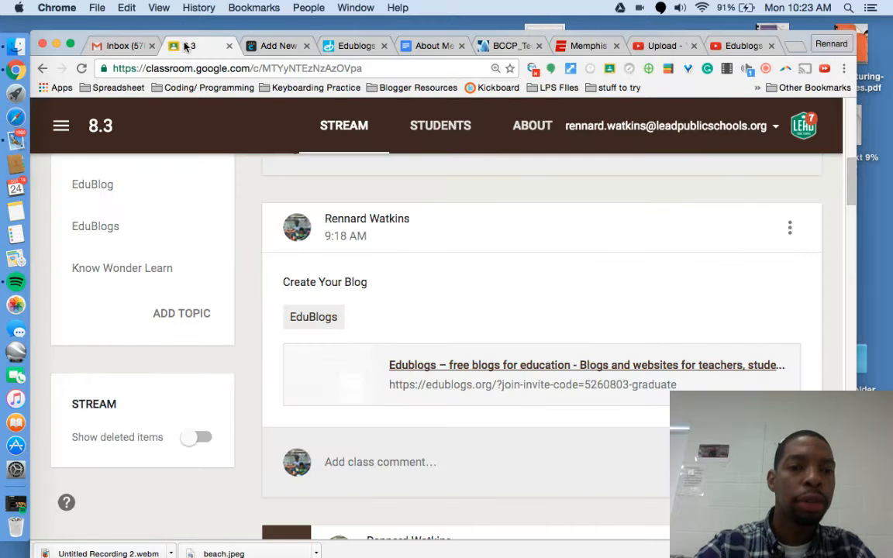
{"action": "scroll", "coordinate": [300, 411], "scroll_direction": "up", "scroll_amount": 5}
{"action": "scroll", "coordinate": [301, 411], "scroll_direction": "down", "scroll_amount": 2}
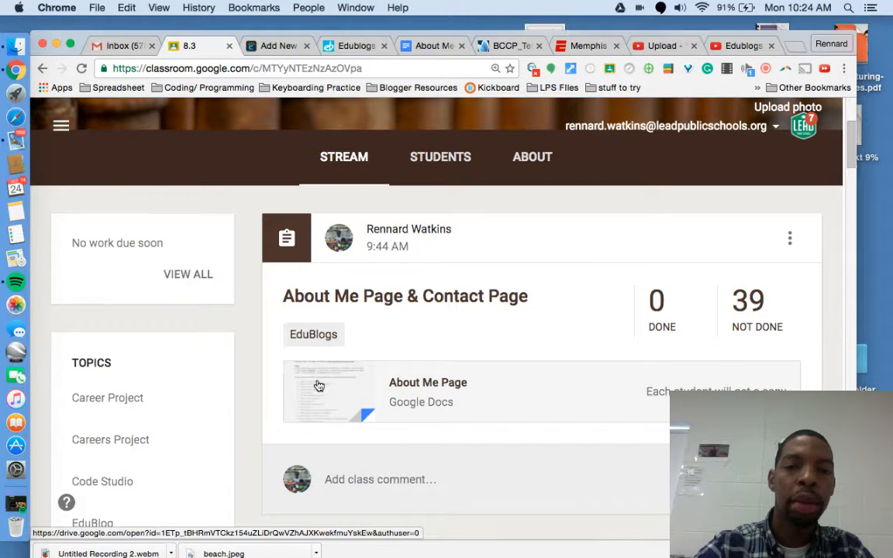
{"action": "left_click", "coordinate": [318, 386]}
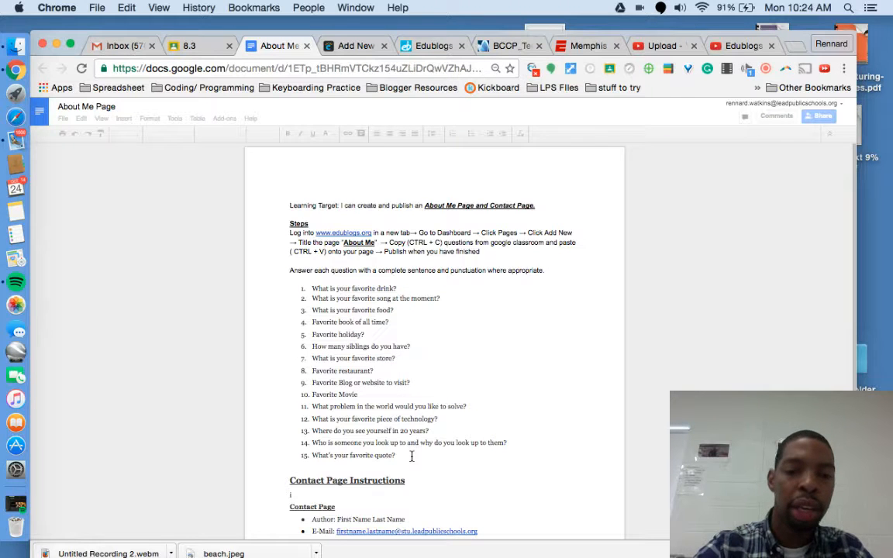
Step: Copy questions 1–15 from the About Me Page doc and return to the Edublogs page editor
{"action": "left_click", "coordinate": [345, 346]}
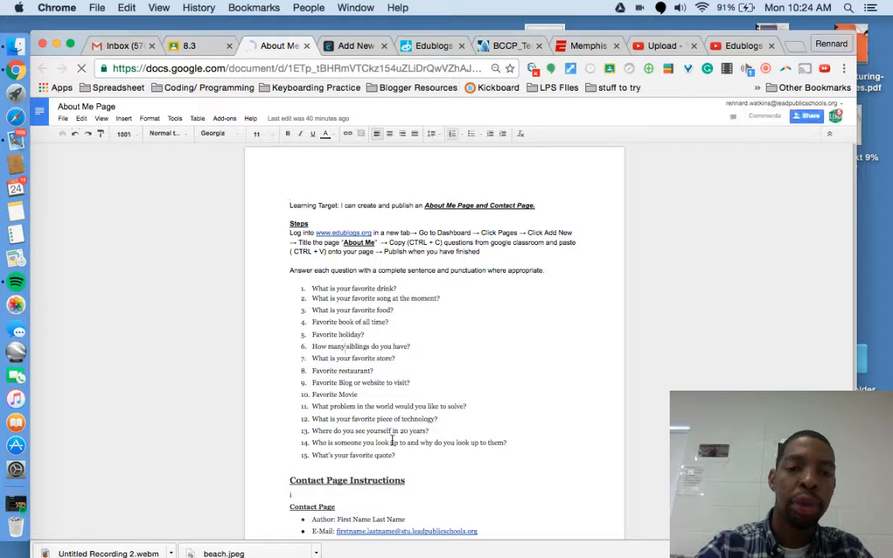
{"action": "left_click", "coordinate": [404, 454]}
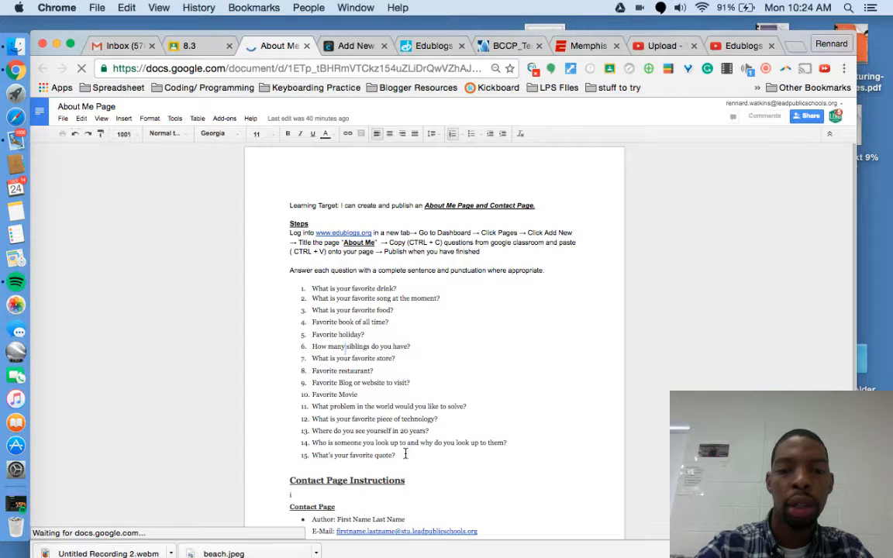
{"action": "left_click_drag", "start_coordinate": [404, 454], "coordinate": [301, 280]}
{"action": "key", "text": "cmd+c"}
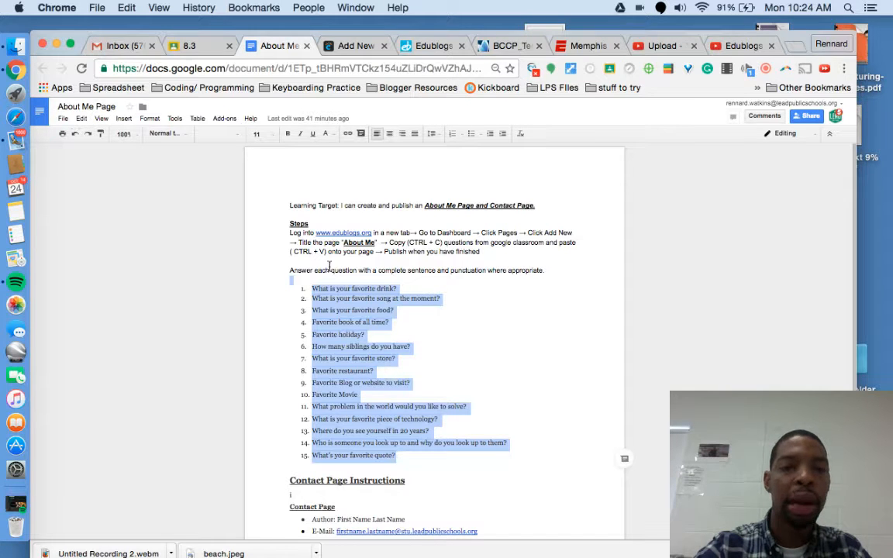
{"action": "left_click", "coordinate": [349, 46]}
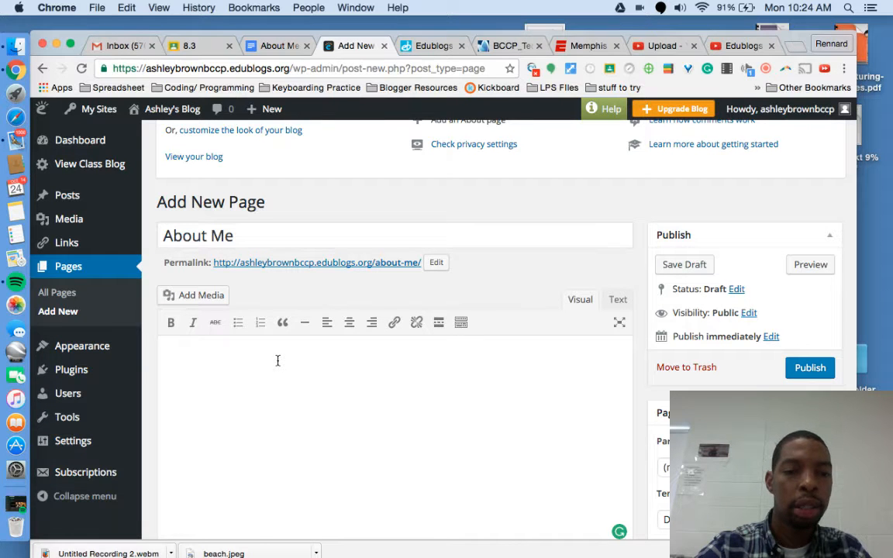
Step: Paste the fifteen About Me questions into the page body
{"action": "key", "text": "cmd+v"}
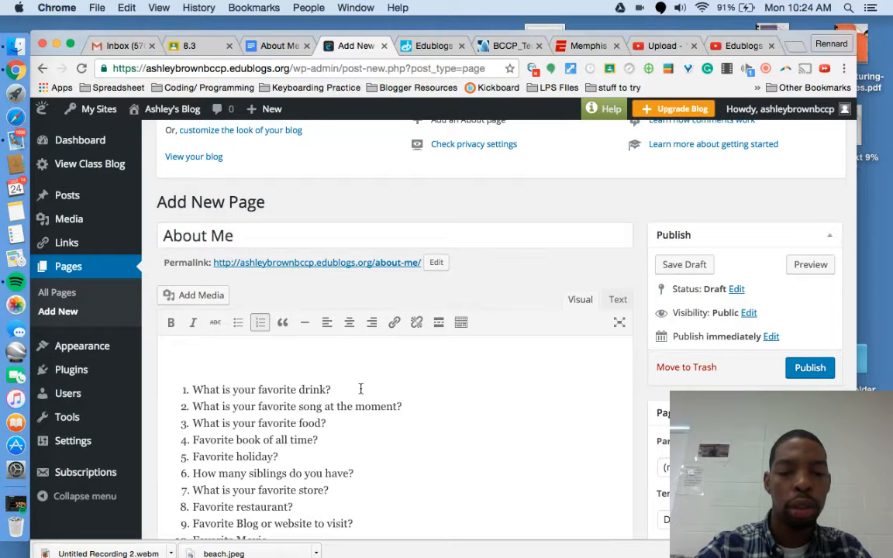
{"action": "scroll", "coordinate": [360, 388], "scroll_direction": "down", "scroll_amount": 2}
{"action": "scroll", "coordinate": [360, 389], "scroll_direction": "down", "scroll_amount": 3}
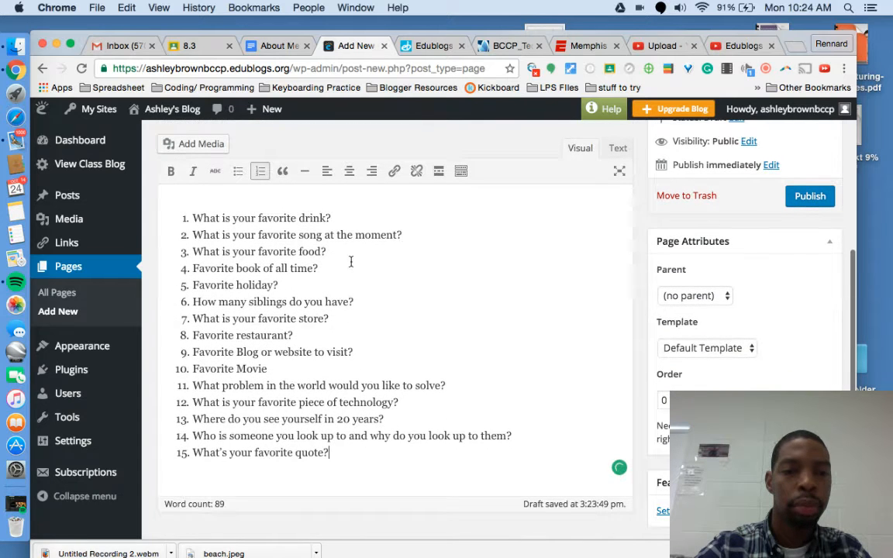
{"action": "left_click", "coordinate": [355, 216]}
Step: Answer the favorite drink question: Pepsi, enjoyed in summer and great for an ice cream float
{"action": "key", "text": "Return"}
{"action": "type", "text": "I am"}
{"action": "key", "text": "BackSpace"}
{"action": "key", "text": "BackSpace"}
{"action": "key", "text": "BackSpace"}
{"action": "key", "text": "BackSpace"}
{"action": "key", "text": "BackSpace"}
{"action": "key", "text": "Return"}
{"action": "type", "text": "My"}
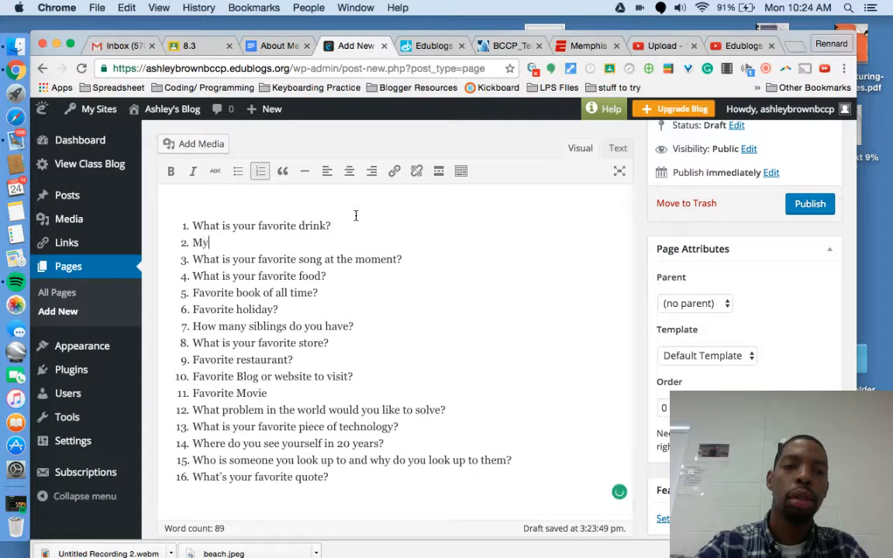
{"action": "type", "text": " fao"}
{"action": "key", "text": "BackSpace"}
{"action": "type", "text": "vo"}
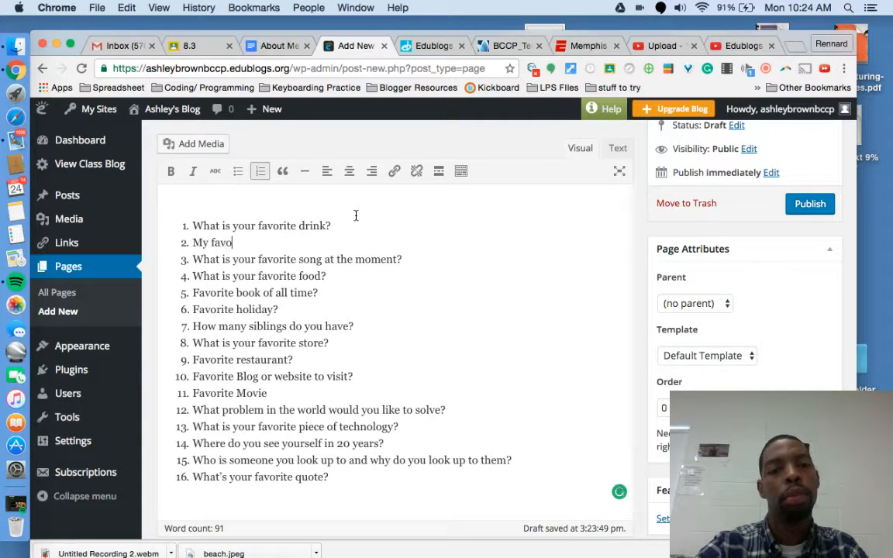
{"action": "type", "text": "rite drink is "}
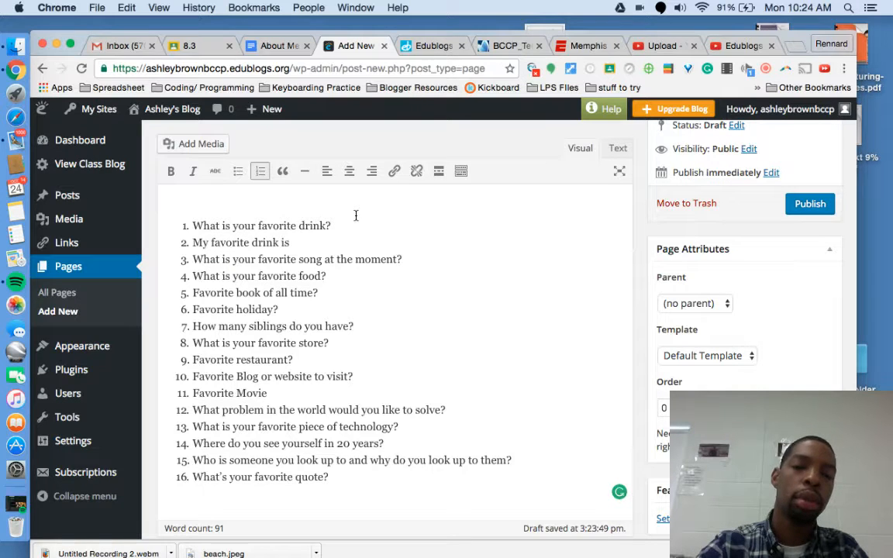
{"action": "type", "text": "Pepsi."}
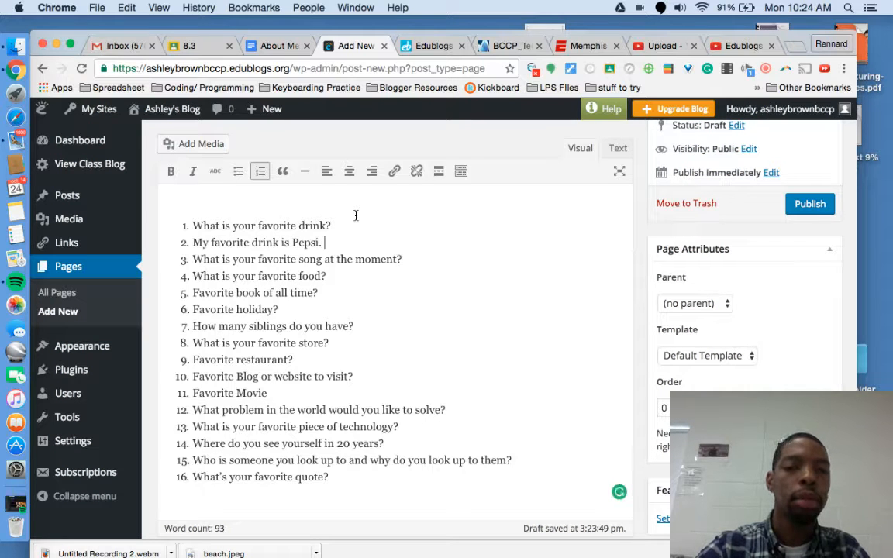
{"action": "type", "text": " I enjoy "}
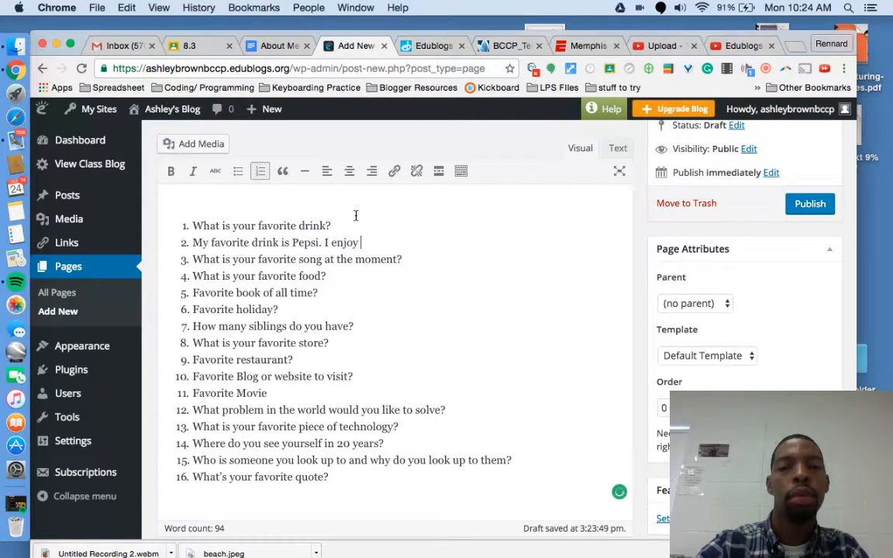
{"action": "type", "text": "the taste and"}
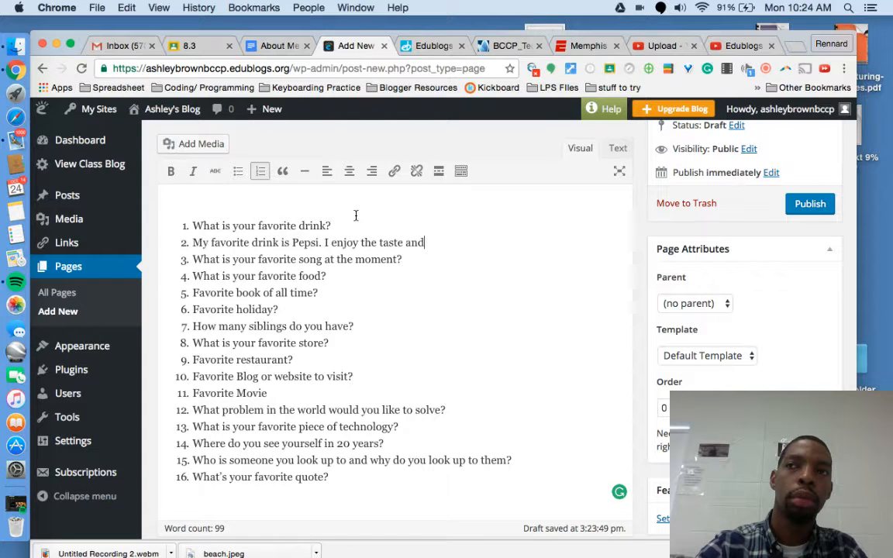
{"action": "key", "text": "BackSpace"}
{"action": "key", "text": "BackSpace"}
{"action": "key", "text": "BackSpace"}
{"action": "key", "text": "BackSpace"}
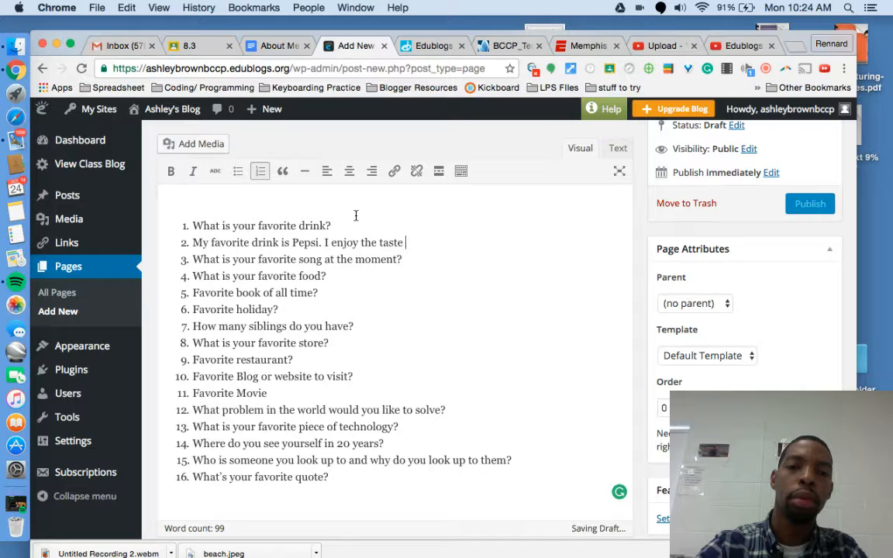
{"action": "key", "text": "BackSpace"}
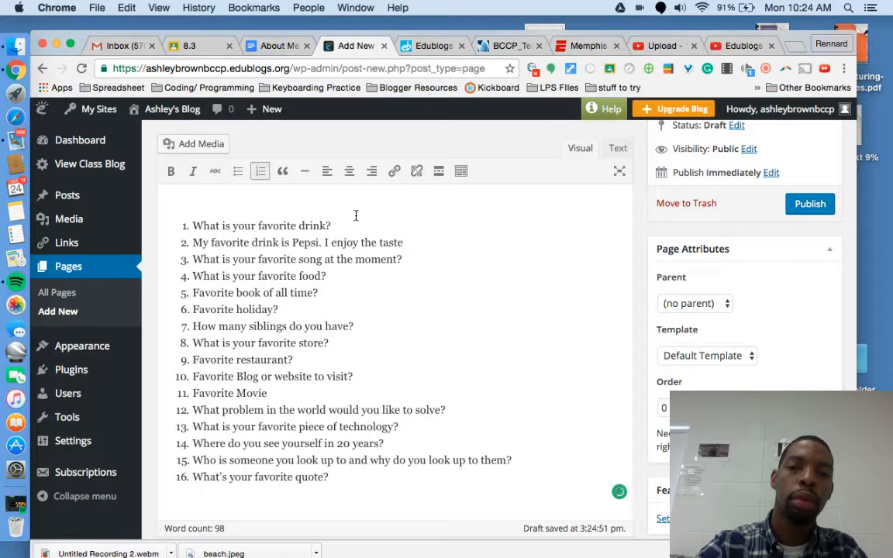
{"action": "key", "text": "BackSpace"}
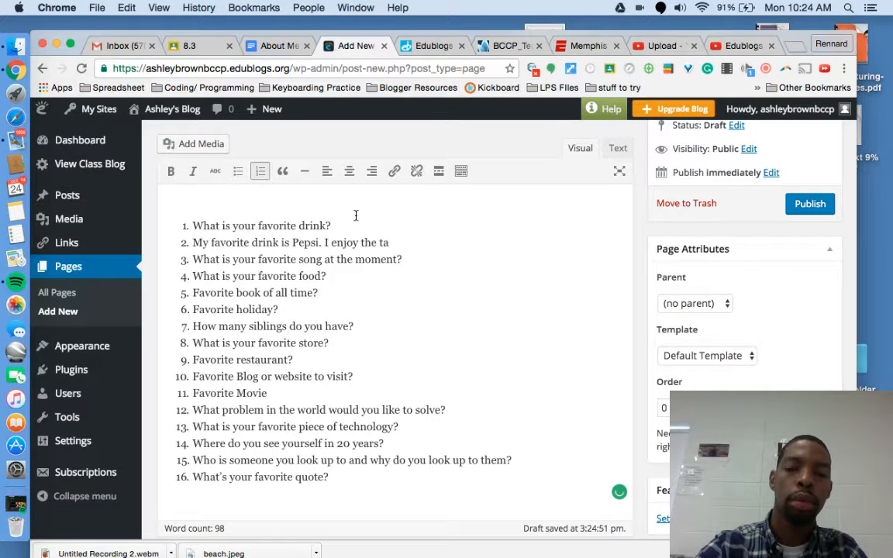
{"action": "type", "text": "taste, it"}
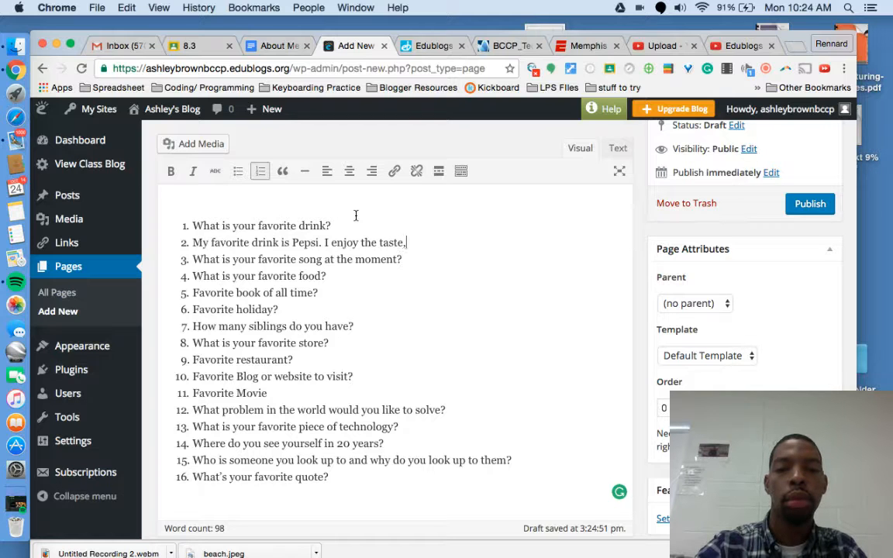
{"action": "key", "text": "BackSpace"}
{"action": "key", "text": "BackSpace"}
{"action": "key", "text": "BackSpace"}
{"action": "key", "text": "BackSpace"}
{"action": "key", "text": "BackSpace"}
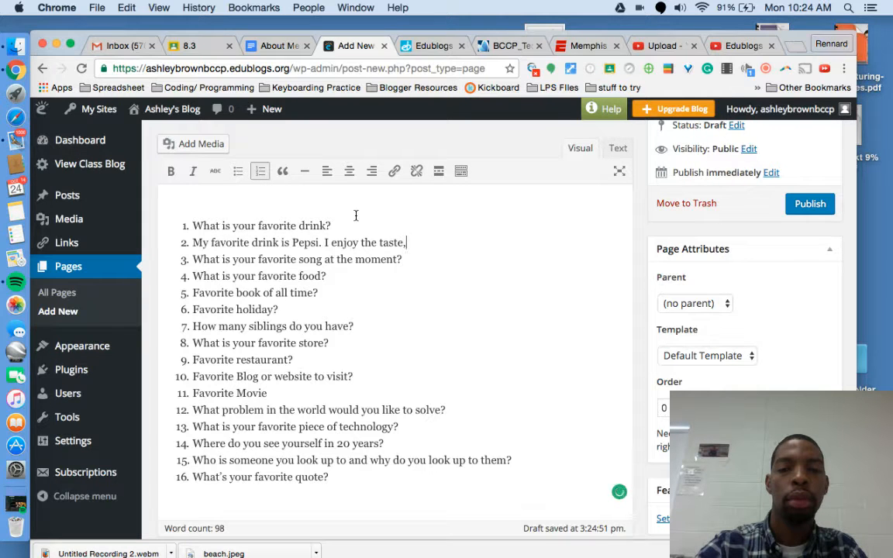
{"action": "type", "text": "because it reminds me o"}
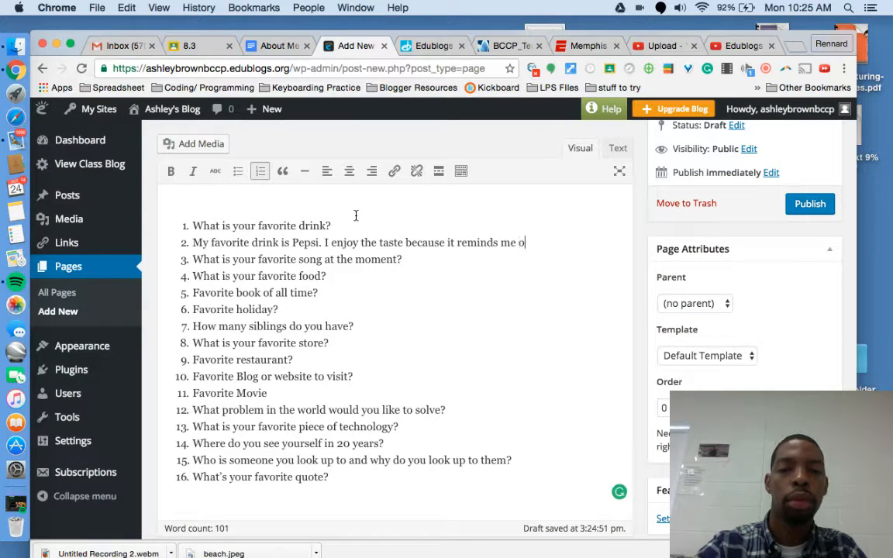
{"action": "type", "text": "f summer and it"}
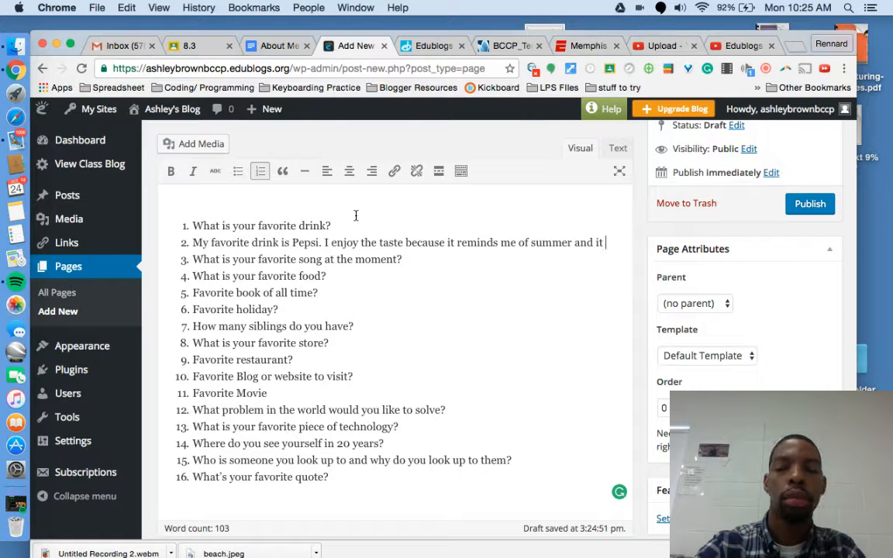
{"action": "type", "text": " mixes well to make a ice cream float."}
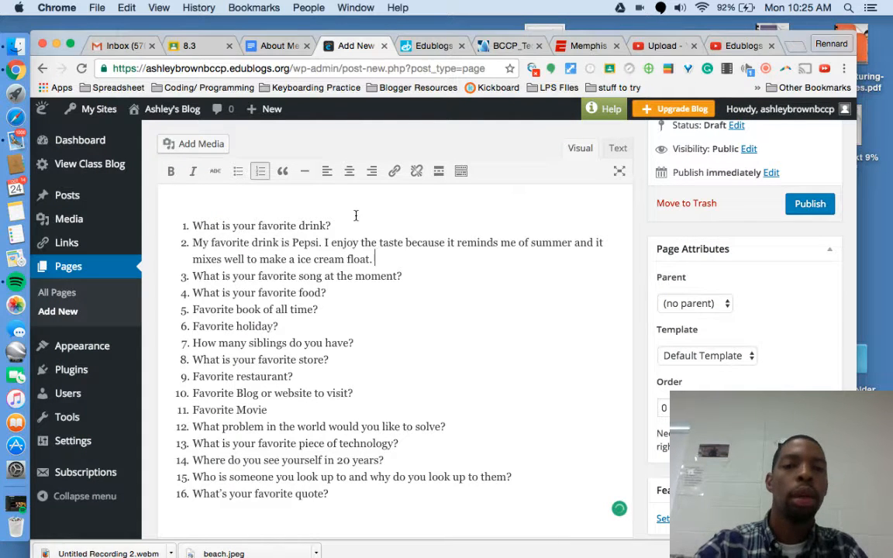
Step: Remove the extra blank list item and select the whole question-and-answer list
{"action": "key", "text": "Return"}
{"action": "key", "text": "BackSpace"}
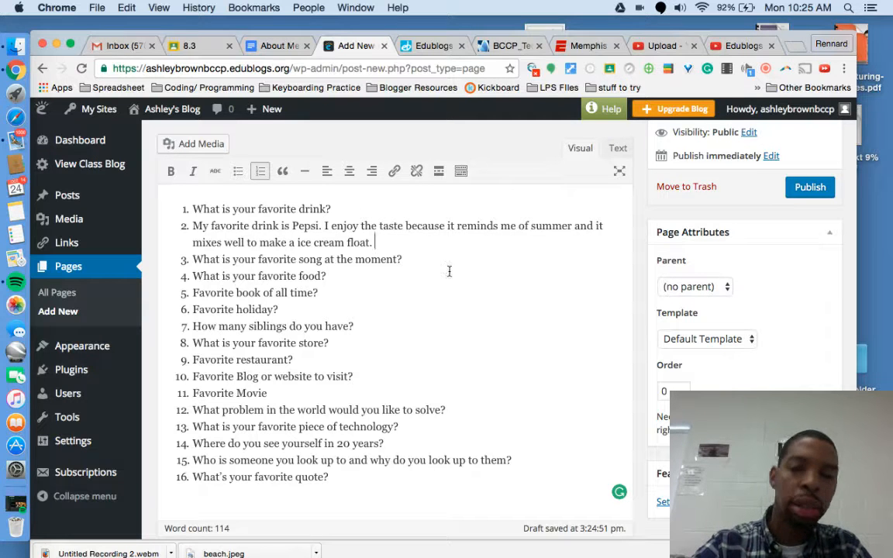
{"action": "scroll", "coordinate": [422, 366], "scroll_direction": "down", "scroll_amount": 1}
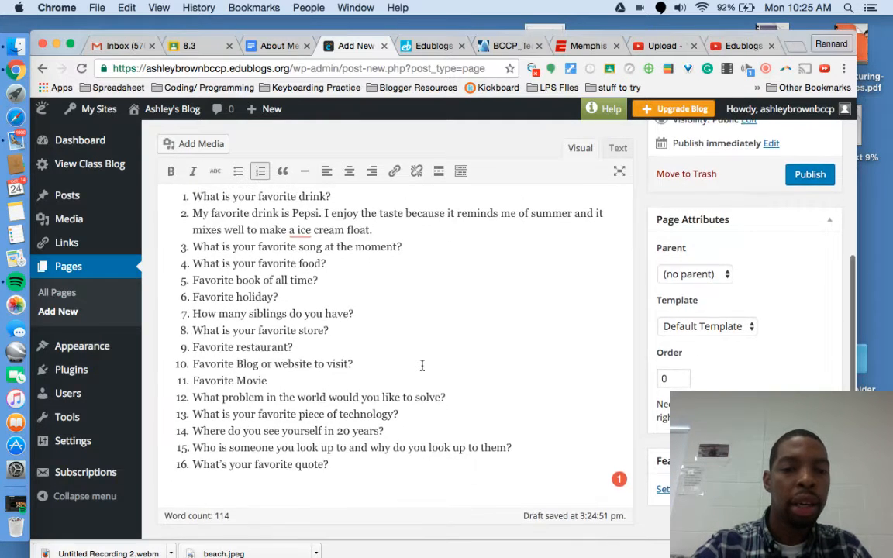
{"action": "left_click_drag", "start_coordinate": [347, 464], "coordinate": [265, 233]}
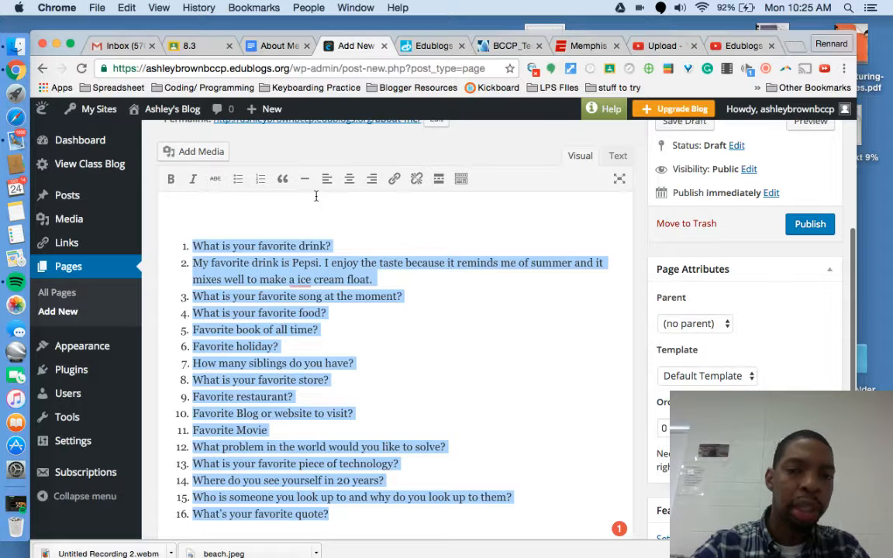
Step: Remove the numbering from the selected questions so they become plain paragraphs
{"action": "left_click", "coordinate": [261, 182]}
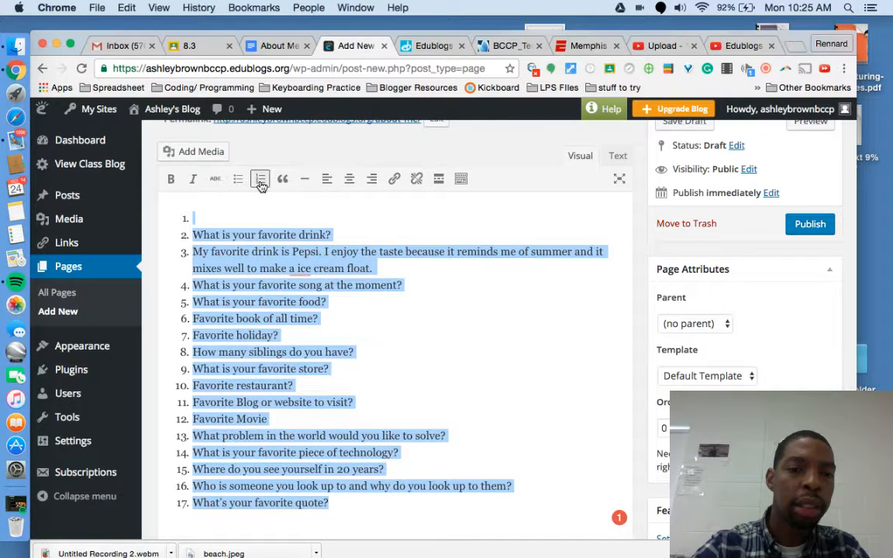
{"action": "left_click", "coordinate": [261, 181]}
{"action": "left_click", "coordinate": [361, 291]}
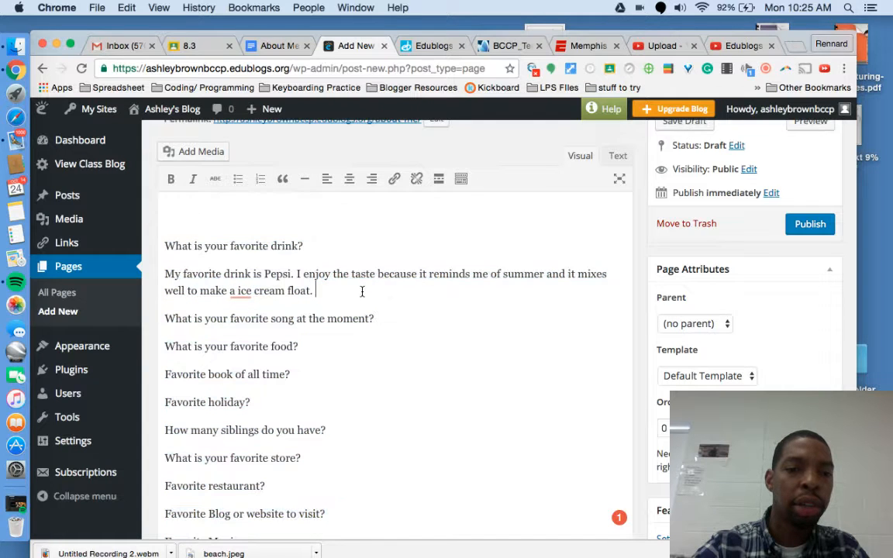
Step: Make the Pepsi answer a bold, italic bulleted item under the favorite-drink question
{"action": "left_click_drag", "start_coordinate": [339, 295], "coordinate": [166, 272]}
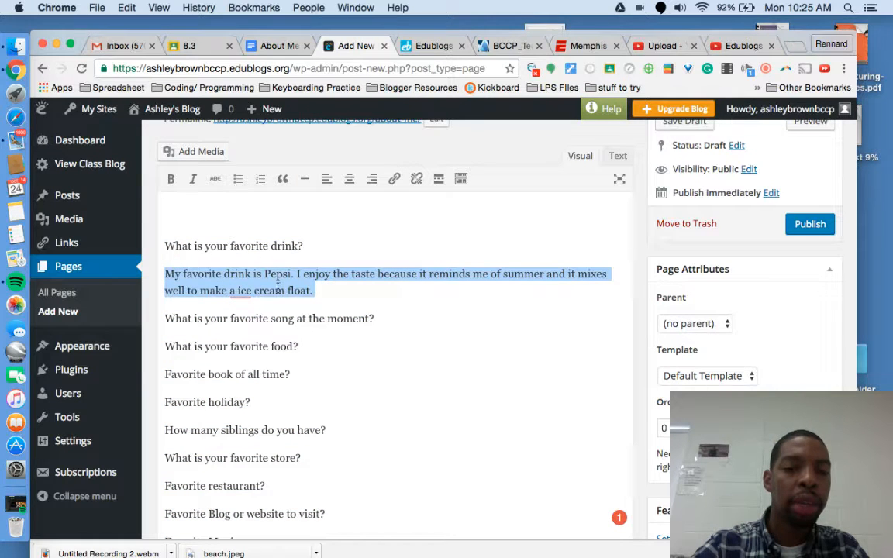
{"action": "left_click", "coordinate": [171, 178]}
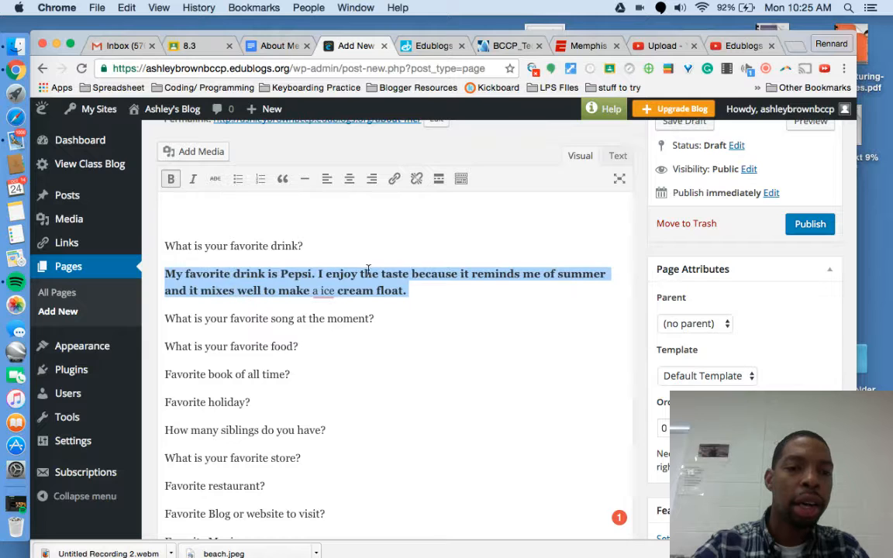
{"action": "left_click", "coordinate": [195, 178]}
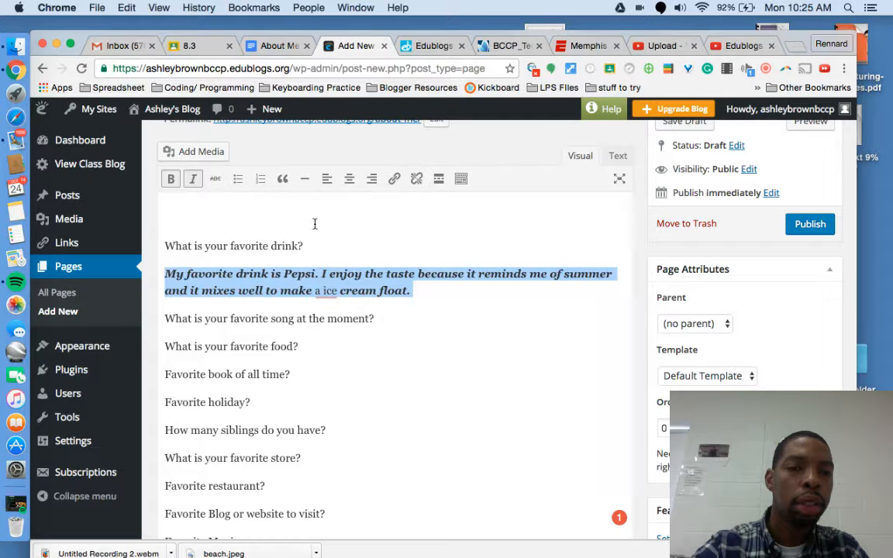
{"action": "left_click", "coordinate": [238, 179]}
{"action": "left_click", "coordinate": [399, 349]}
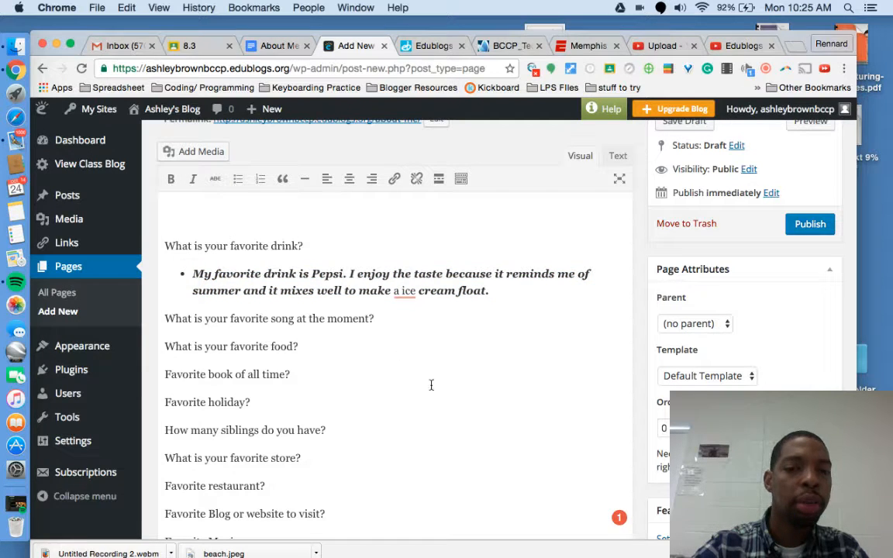
{"action": "scroll", "coordinate": [343, 383], "scroll_direction": "down", "scroll_amount": 2}
{"action": "scroll", "coordinate": [343, 378], "scroll_direction": "up", "scroll_amount": 3}
{"action": "scroll", "coordinate": [343, 376], "scroll_direction": "up", "scroll_amount": 1}
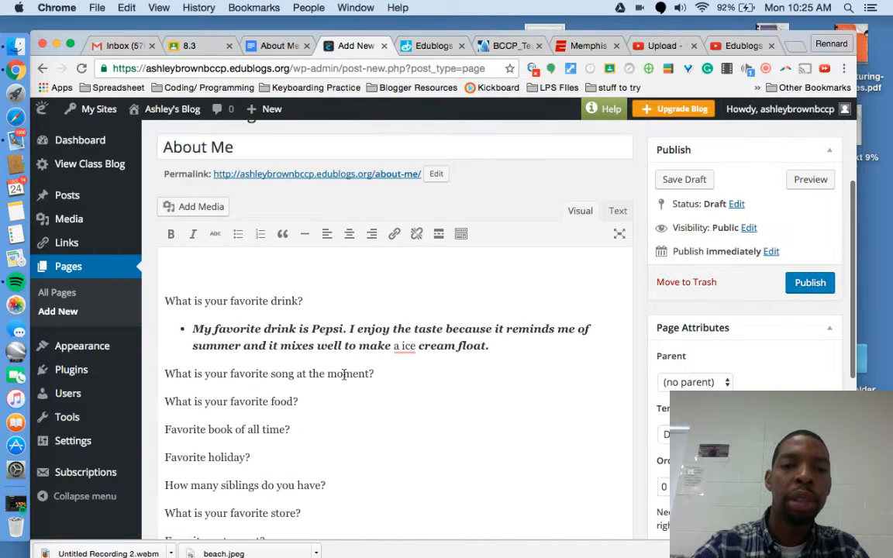
{"action": "scroll", "coordinate": [414, 365], "scroll_direction": "down", "scroll_amount": 4}
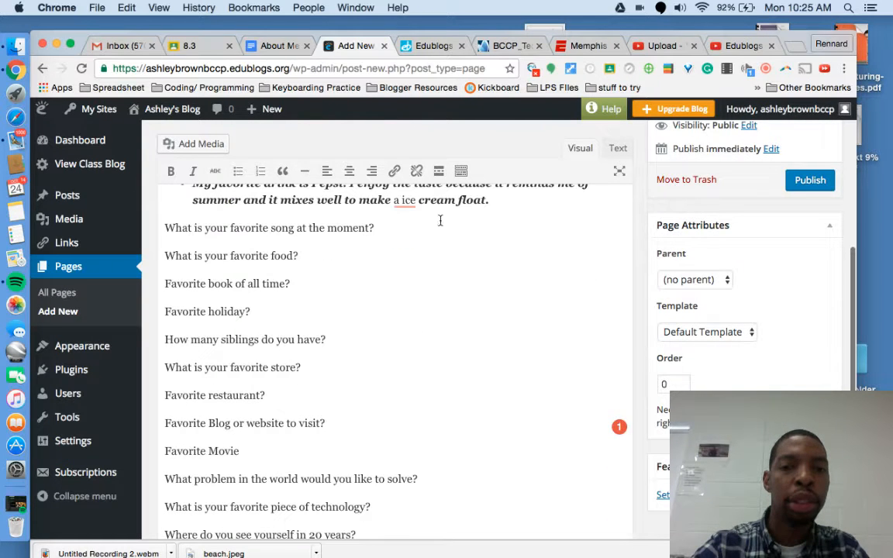
{"action": "scroll", "coordinate": [439, 216], "scroll_direction": "up", "scroll_amount": 5}
{"action": "scroll", "coordinate": [465, 318], "scroll_direction": "down", "scroll_amount": 3}
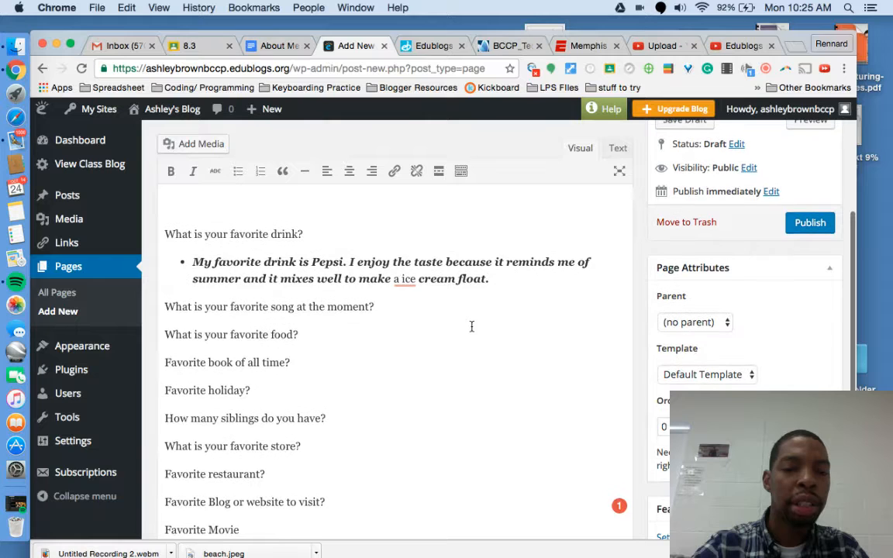
{"action": "scroll", "coordinate": [467, 338], "scroll_direction": "down", "scroll_amount": 8}
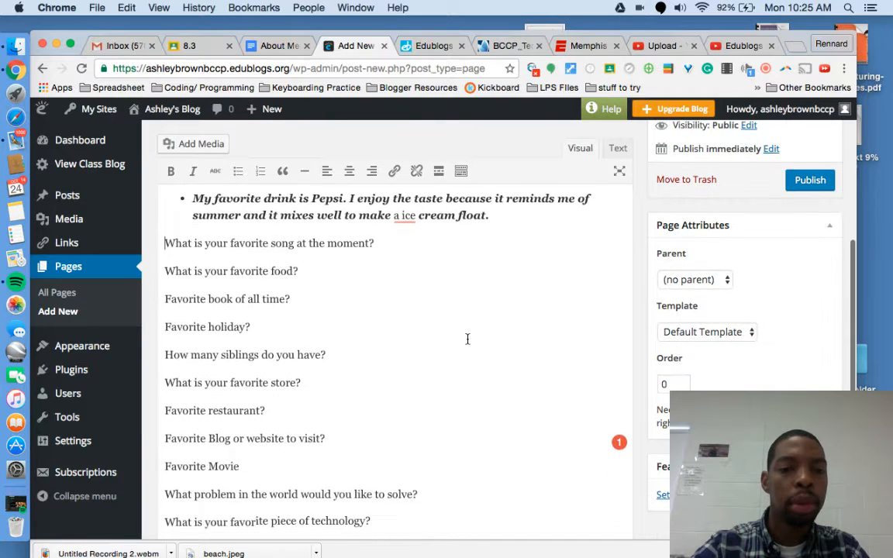
{"action": "scroll", "coordinate": [467, 339], "scroll_direction": "up", "scroll_amount": 10}
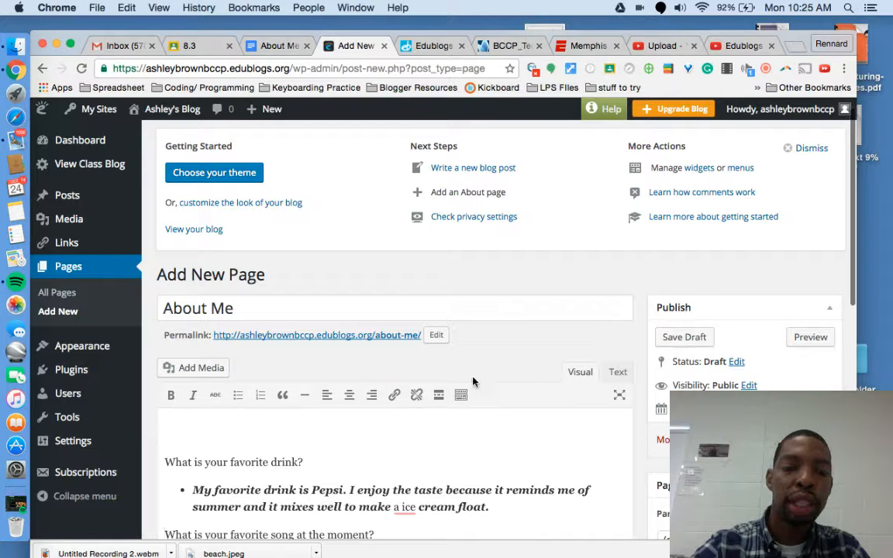
Step: Publish the About Me page and start a new page titled 'Contact page'
{"action": "left_click", "coordinate": [812, 439]}
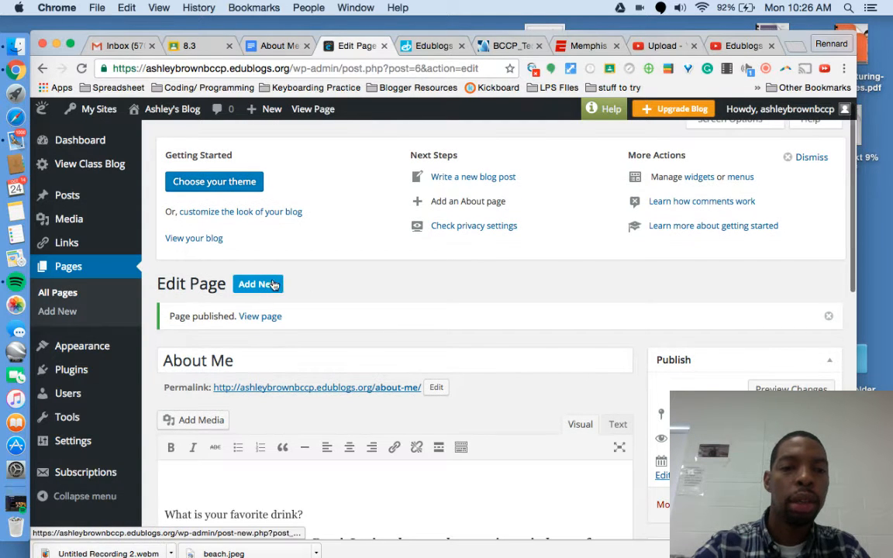
{"action": "left_click", "coordinate": [258, 284]}
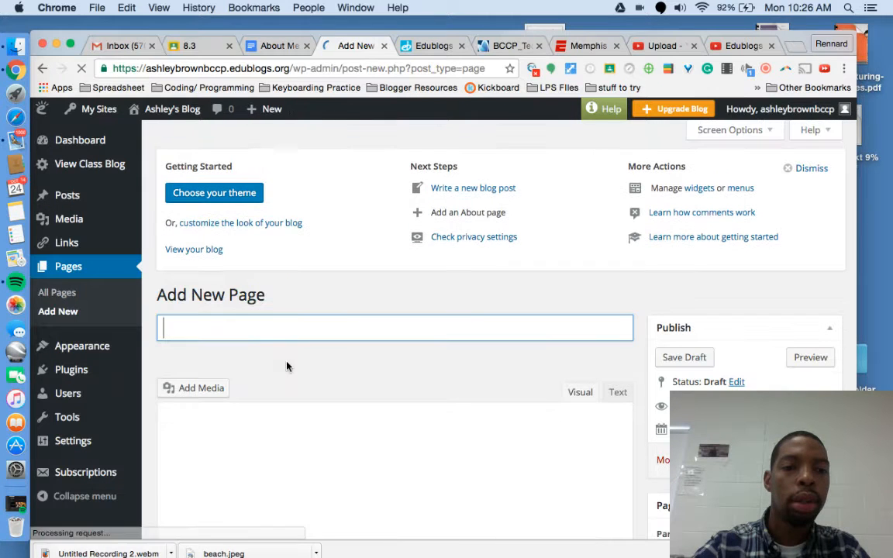
{"action": "left_click", "coordinate": [289, 319]}
{"action": "type", "text": "C"}
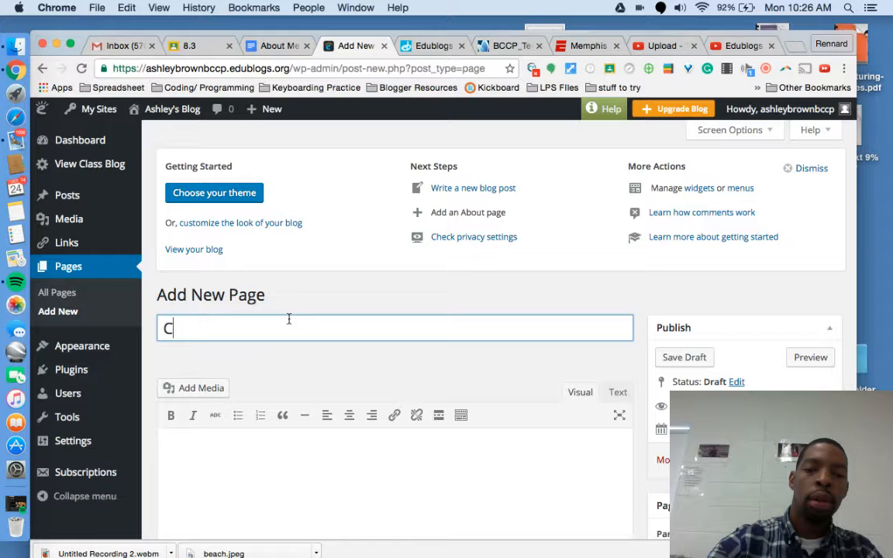
{"action": "type", "text": "ontact page"}
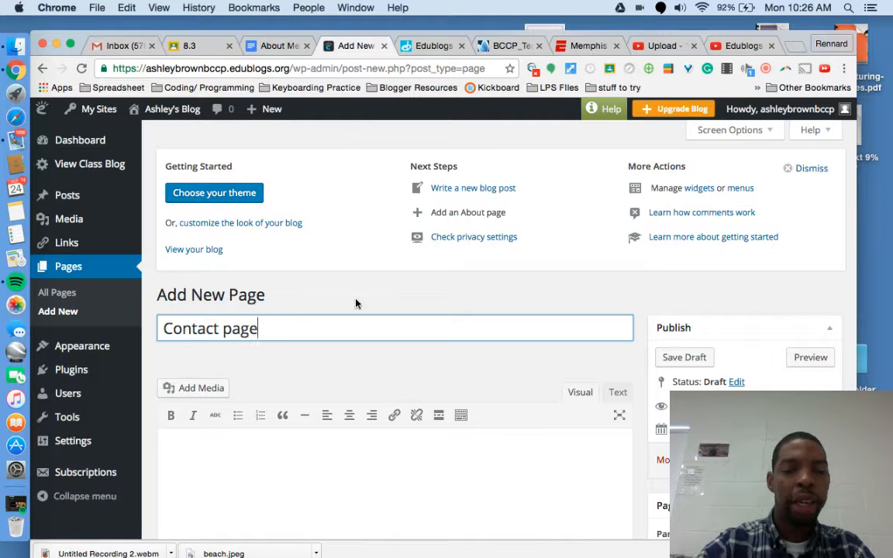
Step: Copy the Contact Page heading and its bullet lines from the About Me Google Doc
{"action": "left_click", "coordinate": [276, 45]}
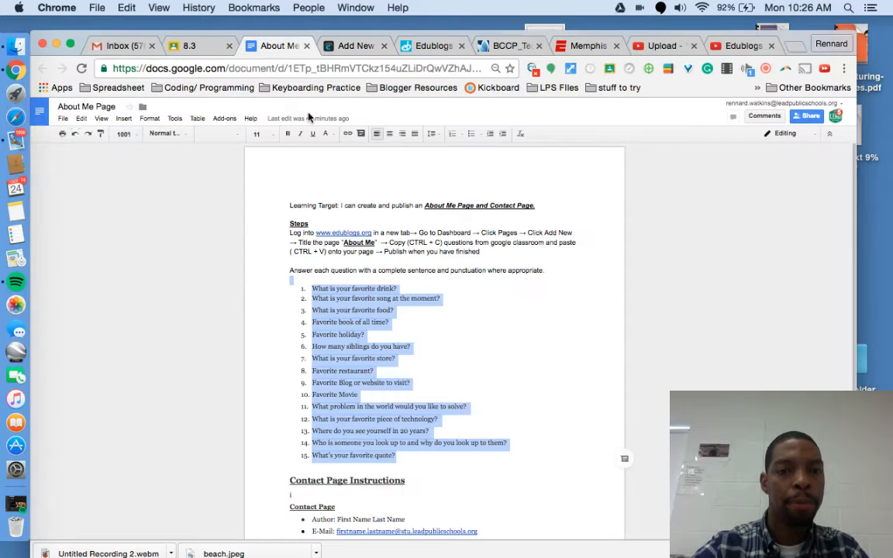
{"action": "left_click", "coordinate": [462, 388]}
{"action": "scroll", "coordinate": [462, 388], "scroll_direction": "down", "scroll_amount": 3}
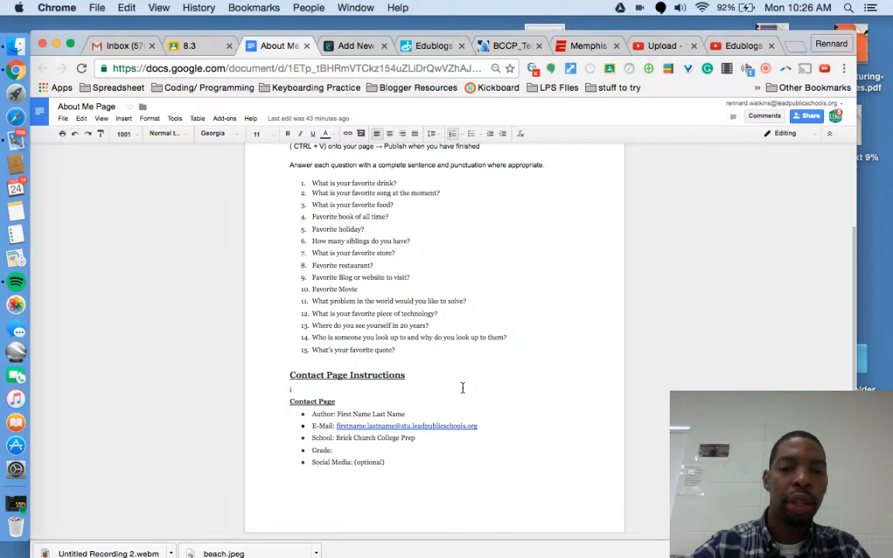
{"action": "left_click_drag", "start_coordinate": [396, 471], "coordinate": [273, 409]}
{"action": "key", "text": "super+c"}
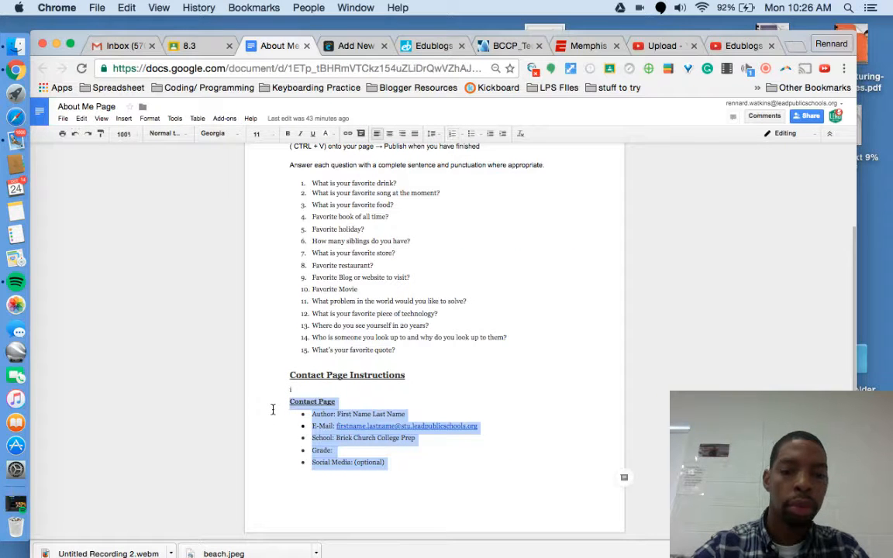
{"action": "scroll", "coordinate": [394, 404], "scroll_direction": "up", "scroll_amount": 1}
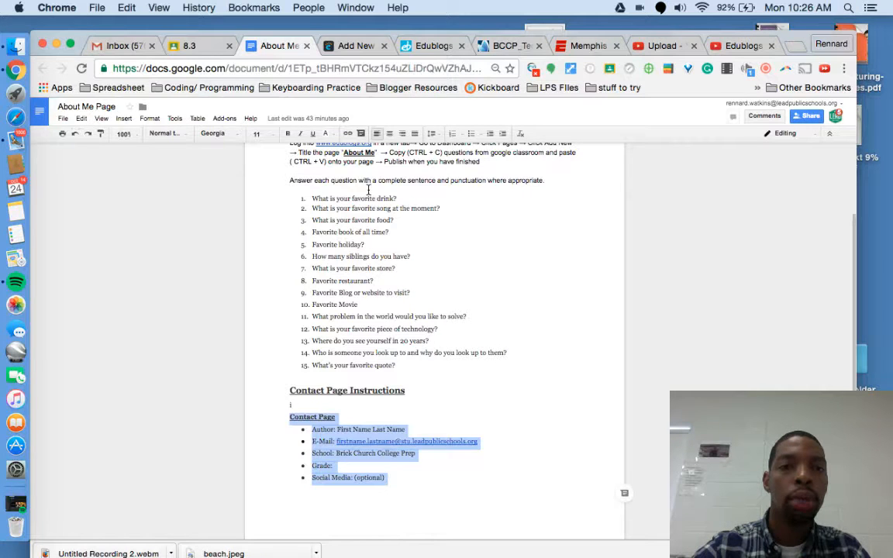
{"action": "left_click", "coordinate": [322, 45]}
Step: Paste the Contact Page template and replace the Author placeholder with the author's full name
{"action": "left_click", "coordinate": [309, 455]}
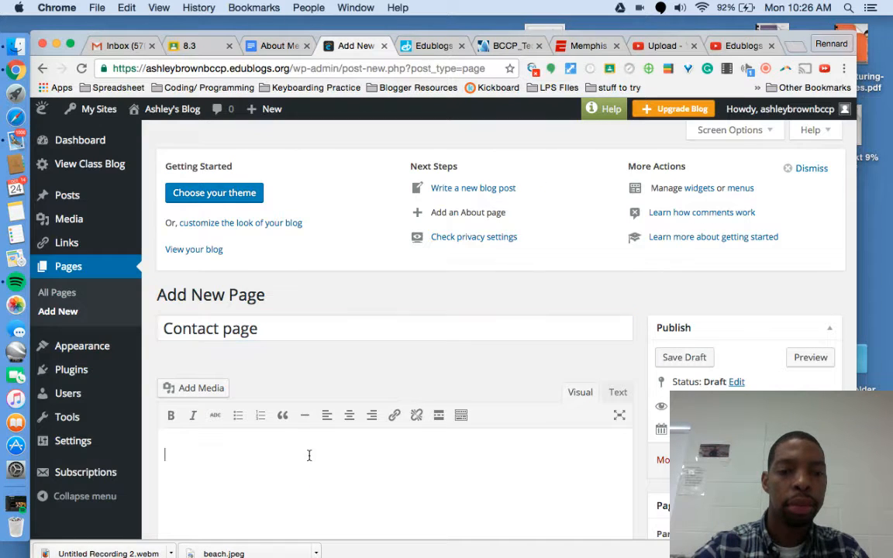
{"action": "key", "text": "super+v"}
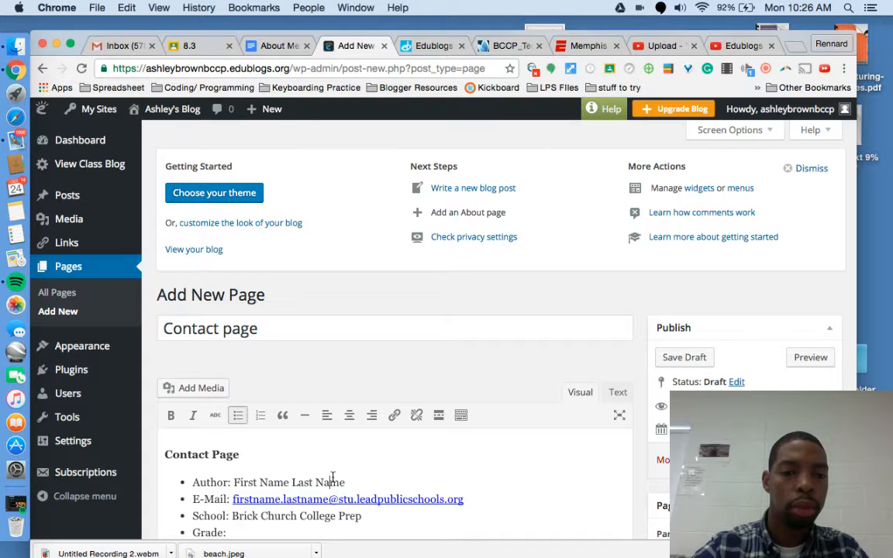
{"action": "left_click", "coordinate": [375, 450]}
{"action": "scroll", "coordinate": [363, 389], "scroll_direction": "down", "scroll_amount": 1}
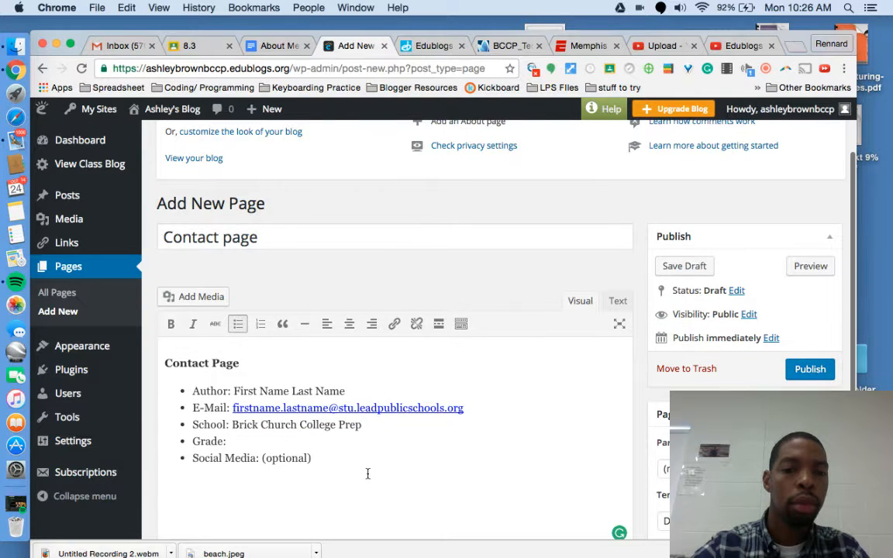
{"action": "left_click_drag", "start_coordinate": [364, 388], "coordinate": [235, 387]}
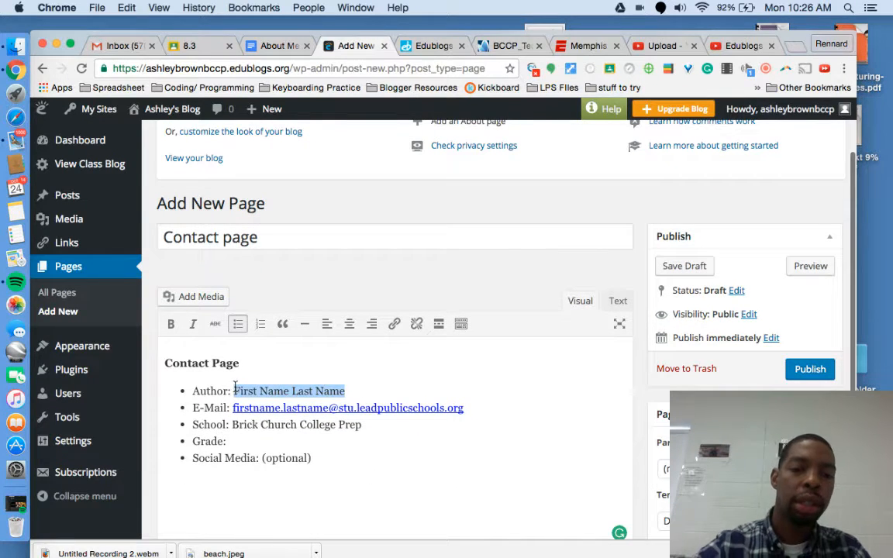
Step: Add a 'Cohort:' line after Grade and the author's Facebook profile address after Social Media
{"action": "left_click", "coordinate": [355, 446]}
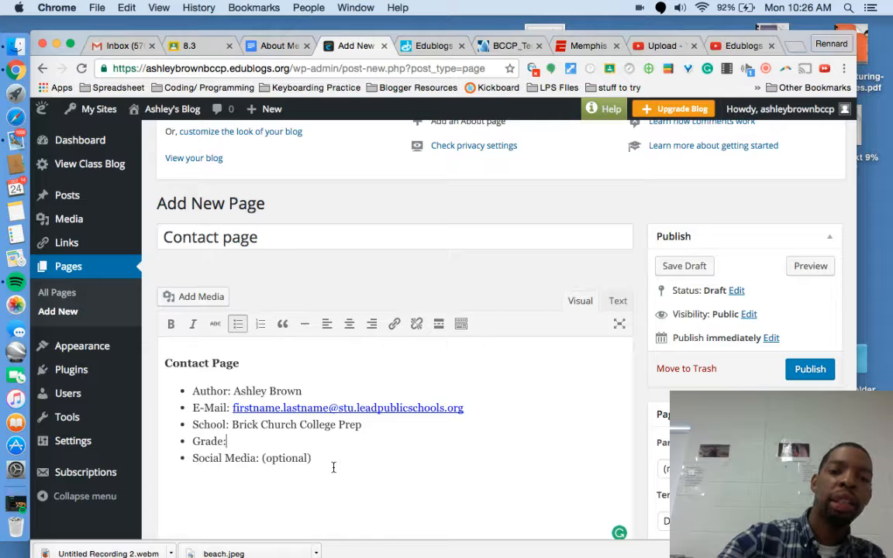
{"action": "key", "text": "Return"}
{"action": "type", "text": "Cohort:"}
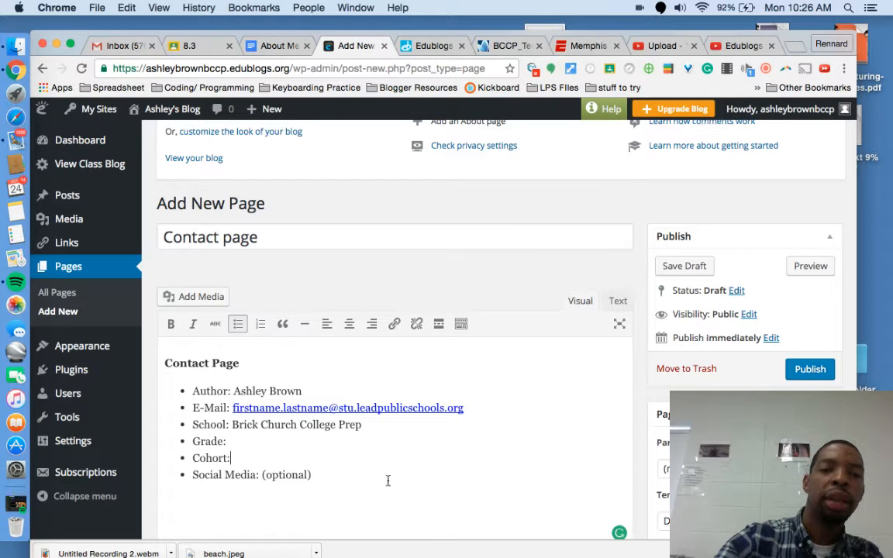
{"action": "left_click", "coordinate": [387, 474]}
{"action": "key", "text": "Return"}
{"action": "type", "text": "www"}
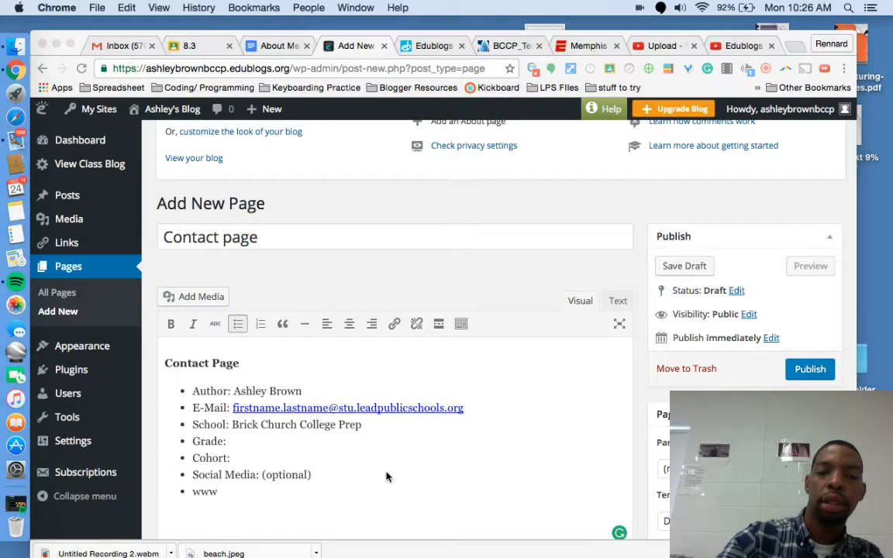
{"action": "left_click", "coordinate": [269, 489]}
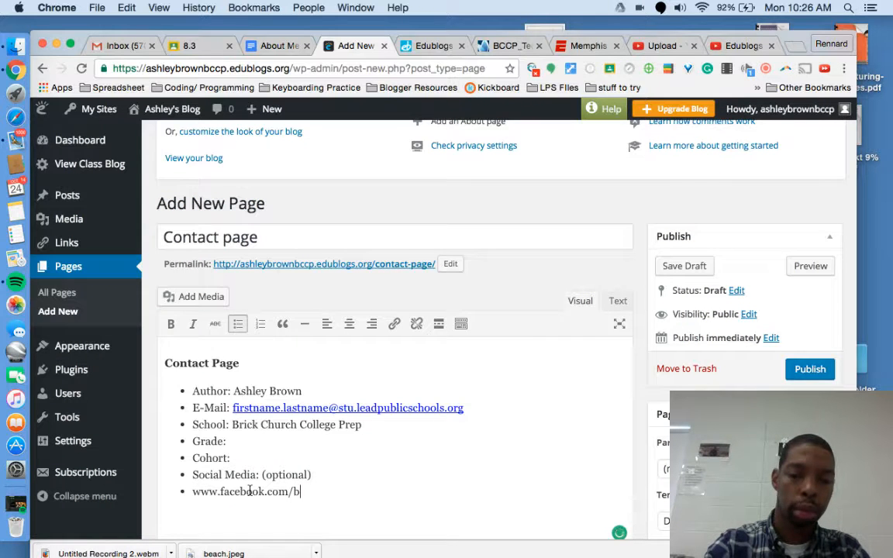
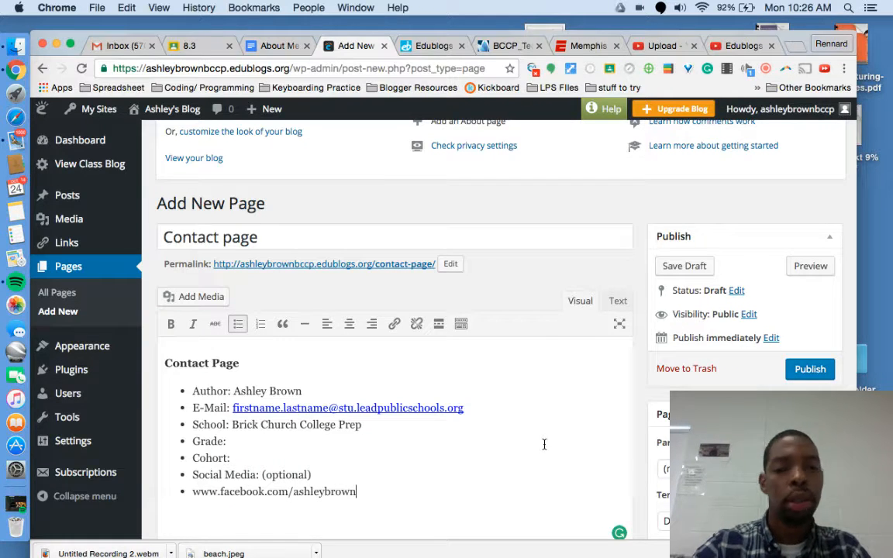
{"action": "scroll", "coordinate": [548, 423], "scroll_direction": "up", "scroll_amount": 1}
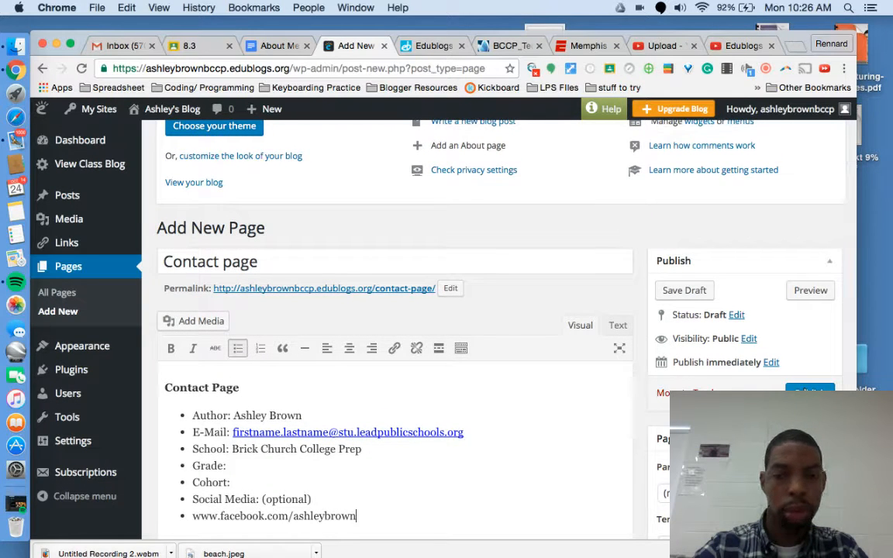
{"action": "scroll", "coordinate": [542, 437], "scroll_direction": "down", "scroll_amount": 2}
Step: Publish the Contact page and view the About Me page on the live blog
{"action": "left_click", "coordinate": [809, 340]}
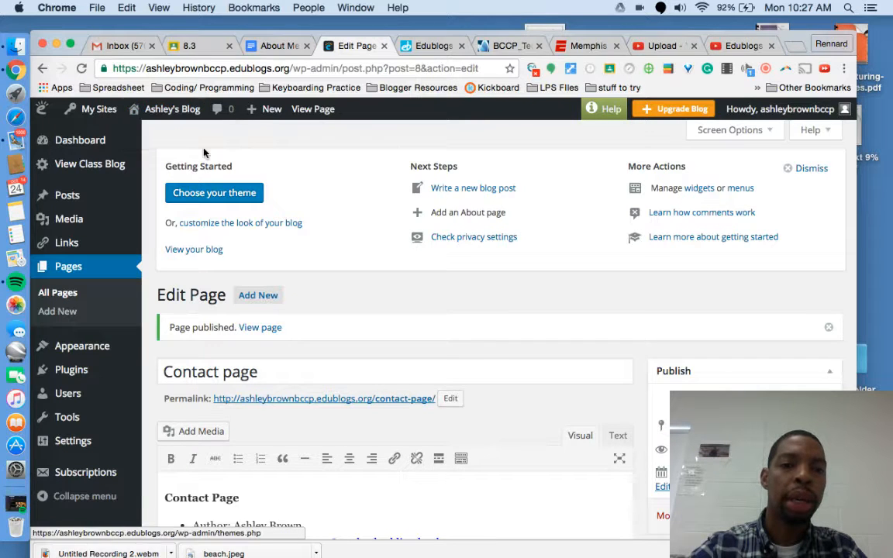
{"action": "left_click", "coordinate": [144, 129]}
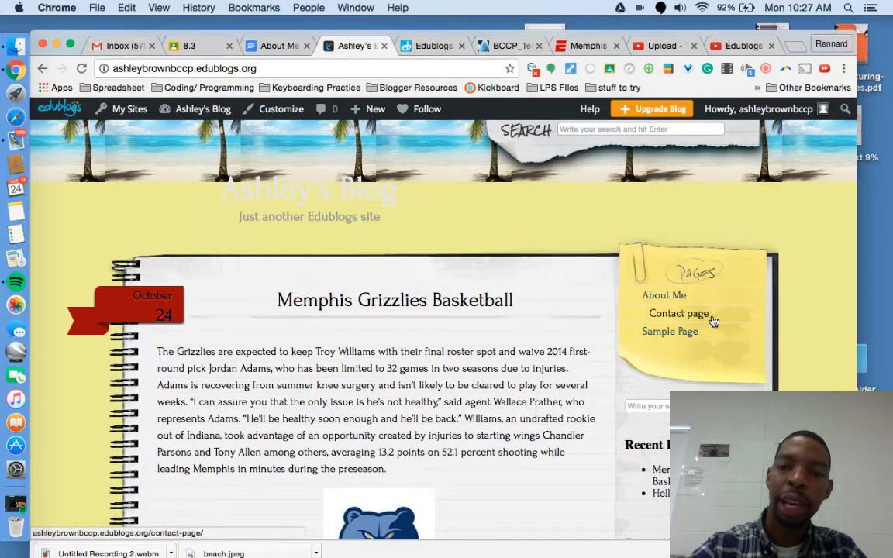
{"action": "left_click", "coordinate": [673, 296]}
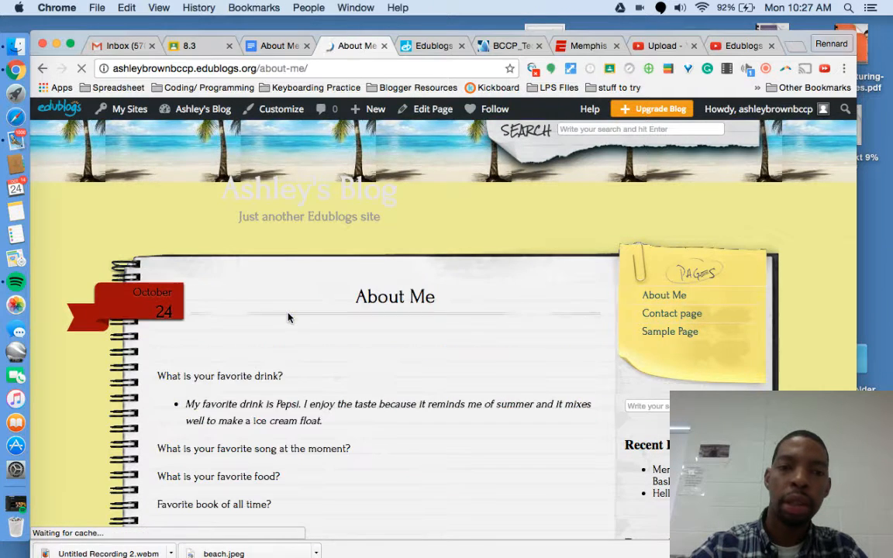
{"action": "scroll", "coordinate": [292, 391], "scroll_direction": "down", "scroll_amount": 5}
{"action": "scroll", "coordinate": [291, 393], "scroll_direction": "down", "scroll_amount": 5}
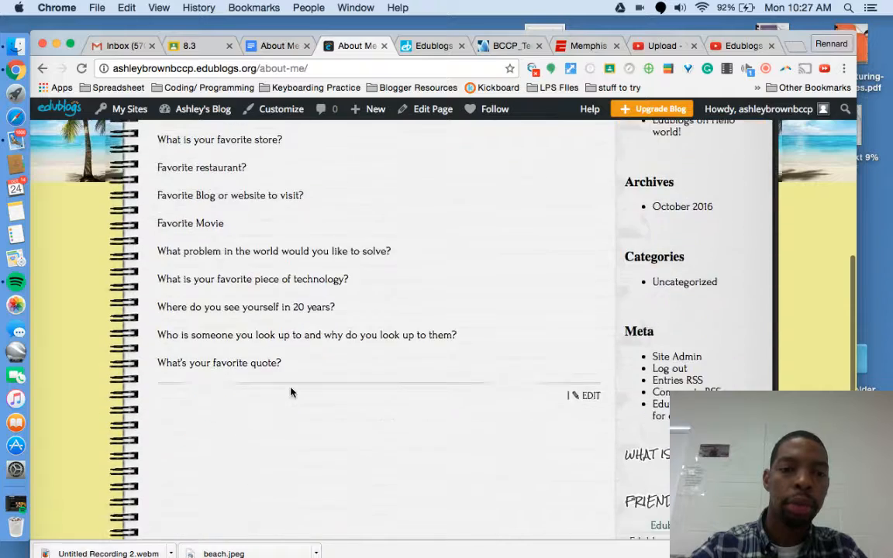
{"action": "scroll", "coordinate": [291, 393], "scroll_direction": "up", "scroll_amount": 8}
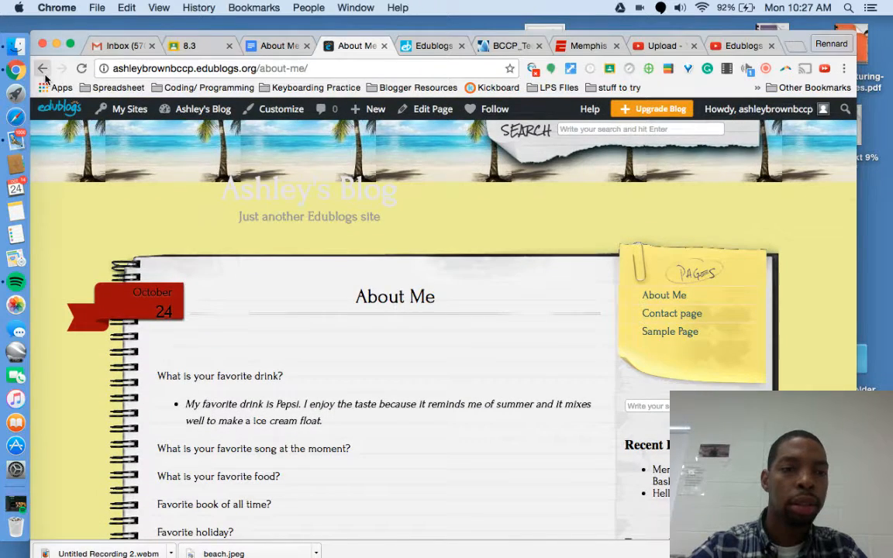
Step: Check the Contact page on the live blog and return to the home page
{"action": "left_click", "coordinate": [42, 68]}
{"action": "left_click", "coordinate": [672, 313]}
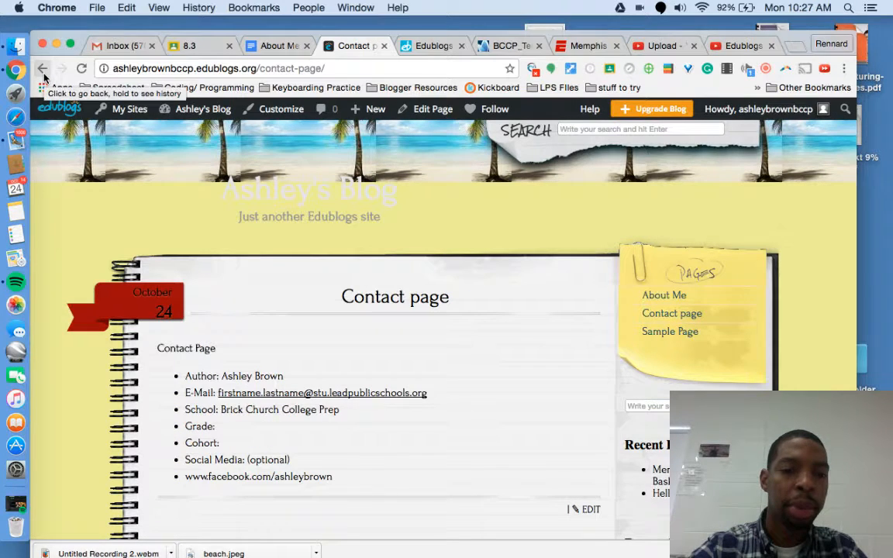
{"action": "left_click", "coordinate": [43, 71]}
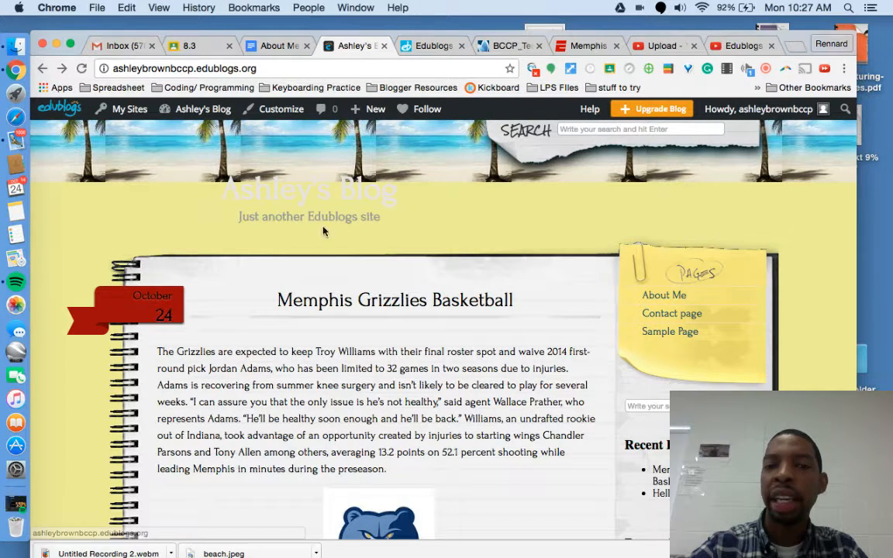
{"action": "scroll", "coordinate": [545, 238], "scroll_direction": "down", "scroll_amount": 3}
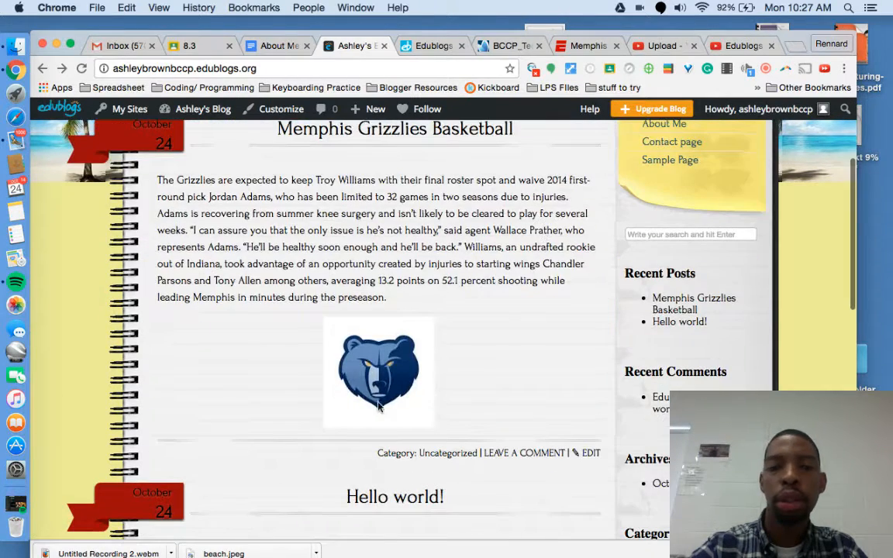
{"action": "scroll", "coordinate": [254, 525], "scroll_direction": "down", "scroll_amount": 2}
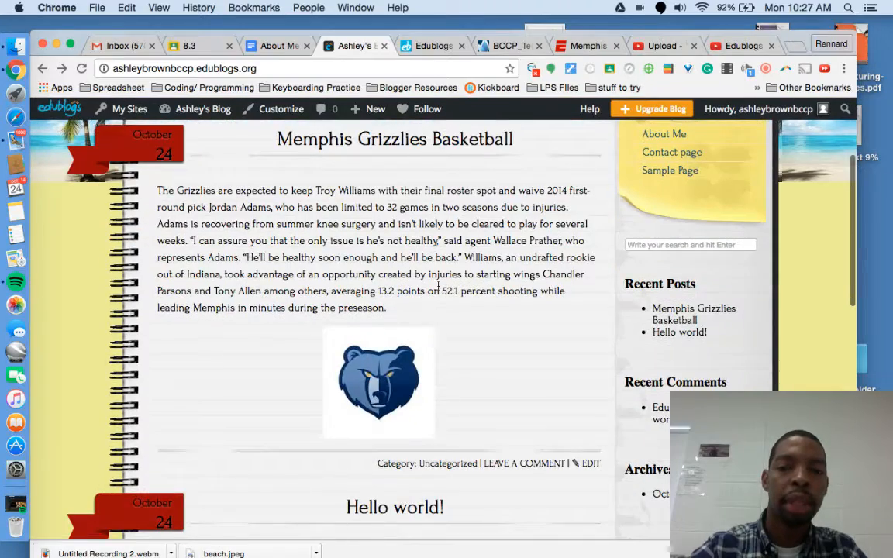
{"action": "scroll", "coordinate": [383, 391], "scroll_direction": "down", "scroll_amount": 5}
{"action": "scroll", "coordinate": [383, 391], "scroll_direction": "up", "scroll_amount": 10}
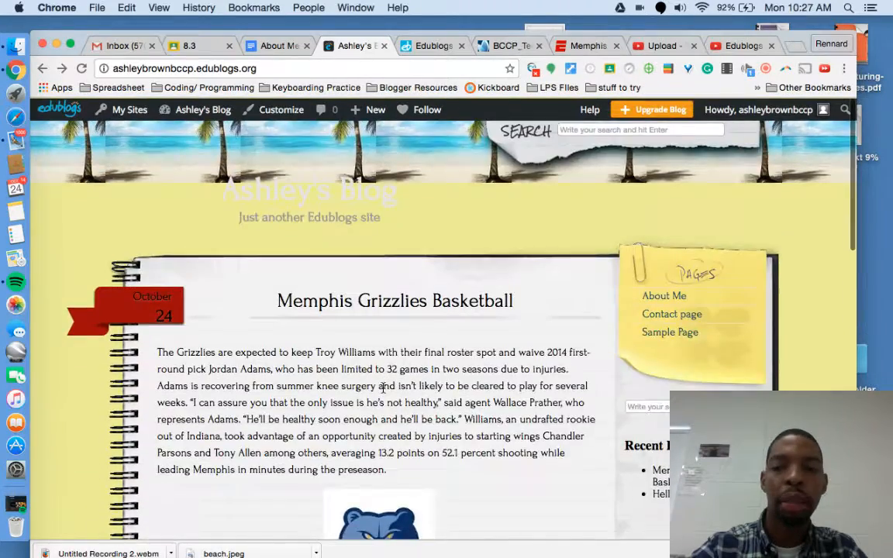
{"action": "scroll", "coordinate": [383, 390], "scroll_direction": "down", "scroll_amount": 3}
{"action": "scroll", "coordinate": [403, 328], "scroll_direction": "up", "scroll_amount": 4}
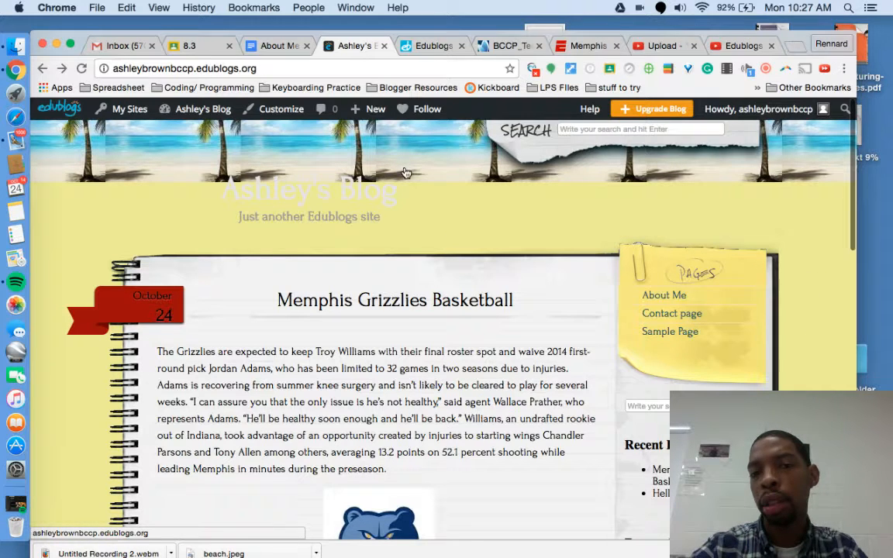
{"action": "scroll", "coordinate": [401, 217], "scroll_direction": "down", "scroll_amount": 5}
{"action": "scroll", "coordinate": [399, 211], "scroll_direction": "up", "scroll_amount": 5}
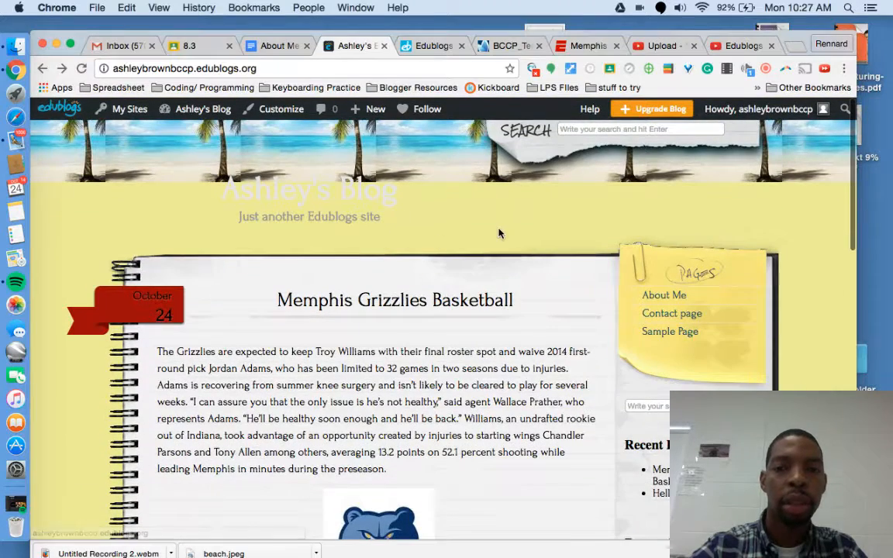
{"action": "scroll", "coordinate": [526, 319], "scroll_direction": "down", "scroll_amount": 1}
{"action": "scroll", "coordinate": [526, 320], "scroll_direction": "up", "scroll_amount": 1}
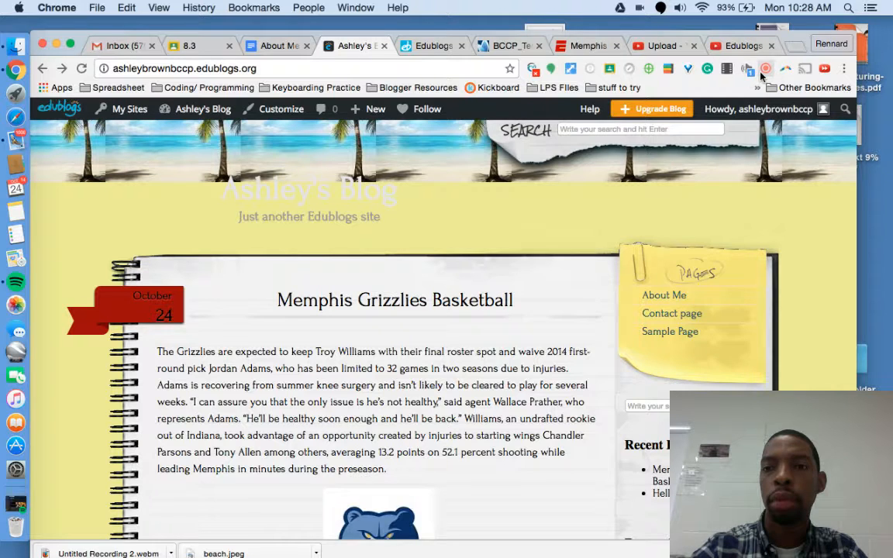
{"action": "left_click", "coordinate": [765, 69]}
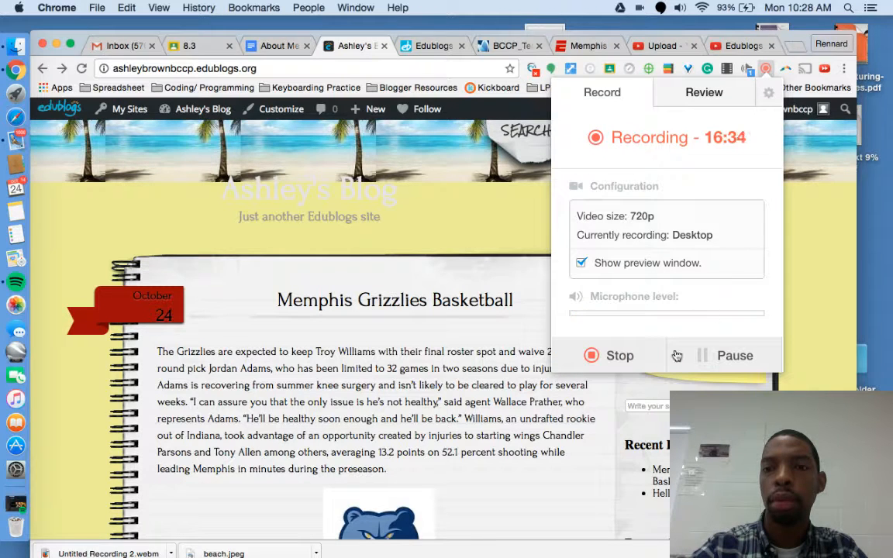